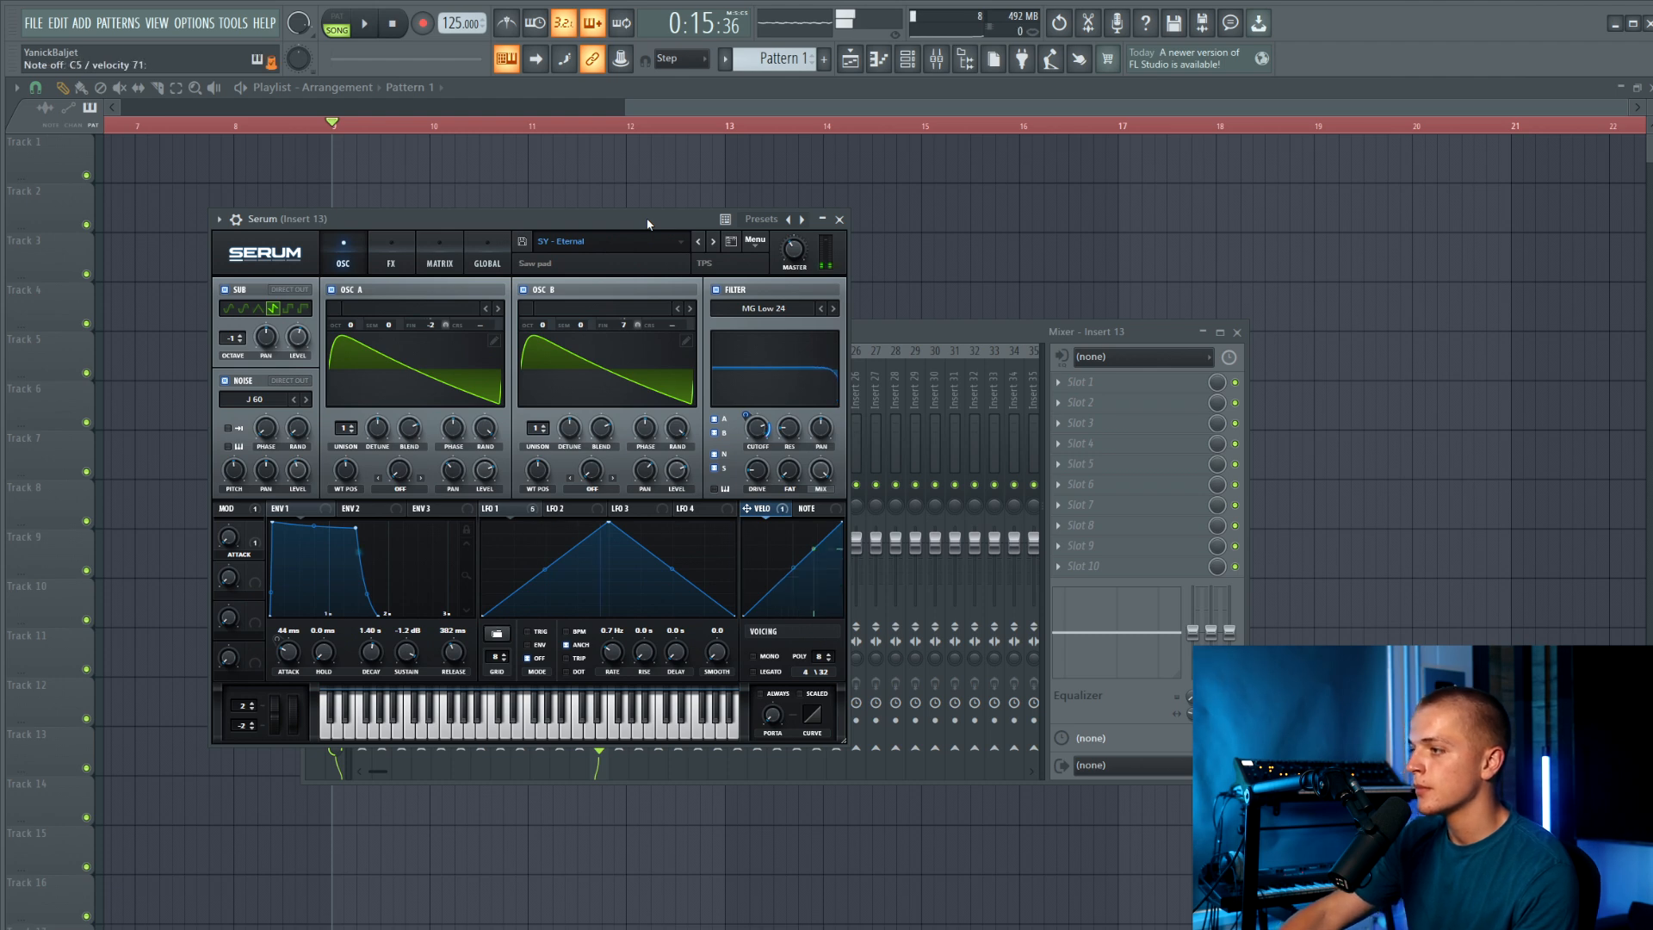
Open Serum's piano roll from the channel rack and draw a 16-bar G4 note starting at bar 1.
left_click_drag(648, 224, 821, 260)
left_click(908, 64)
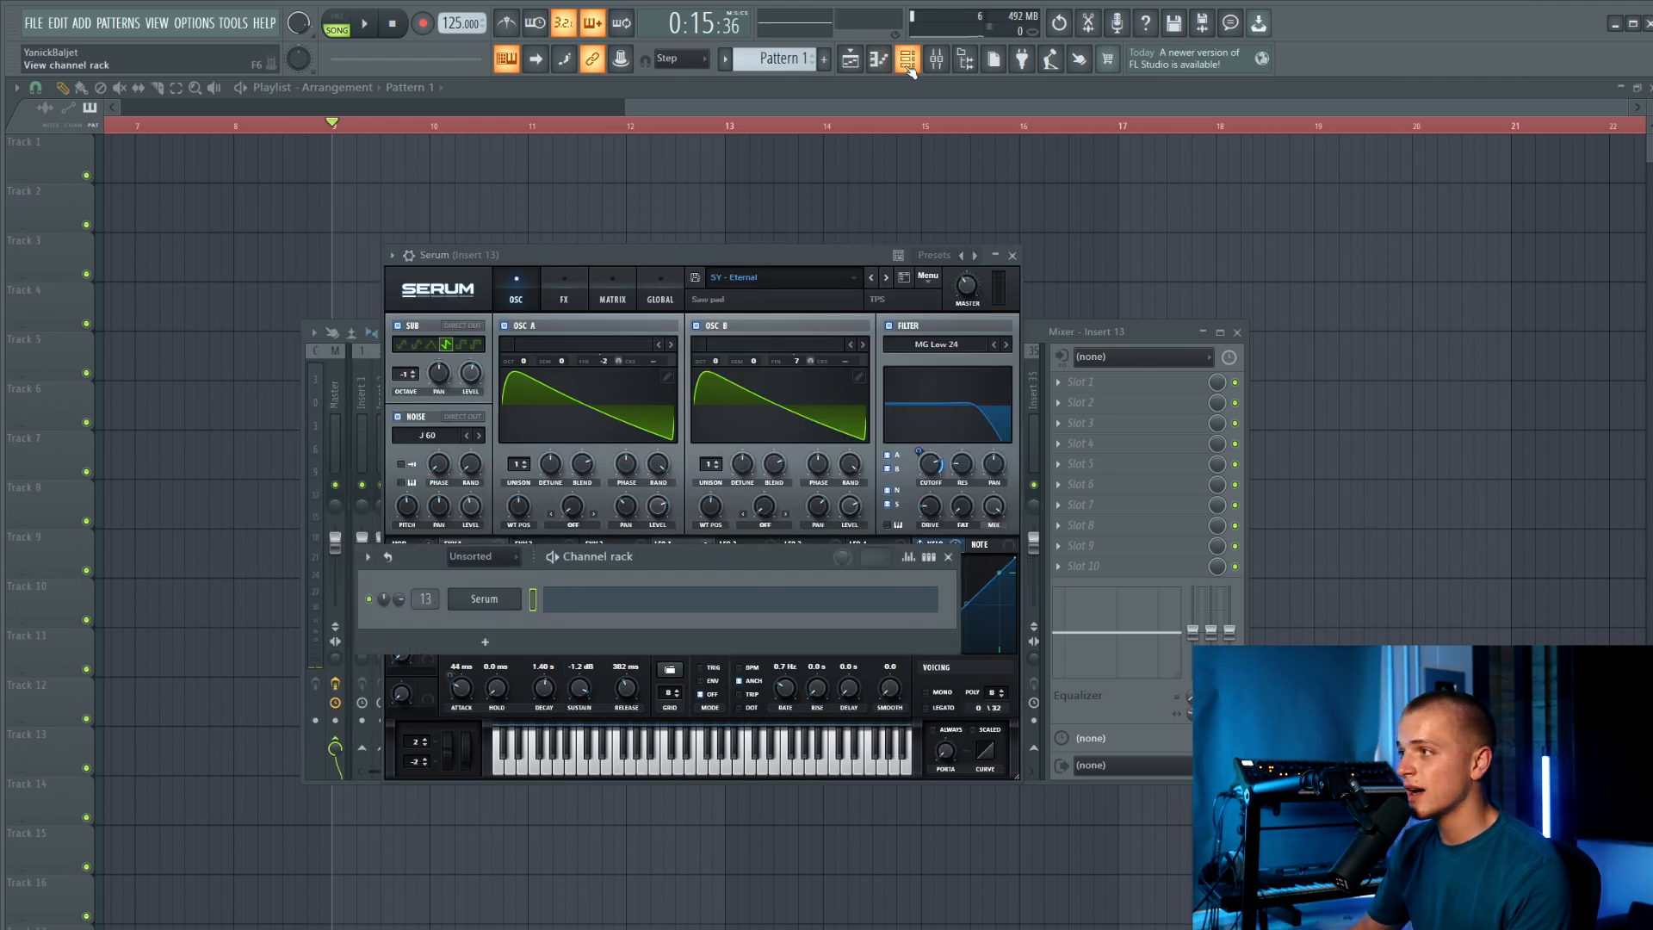
left_click(606, 594)
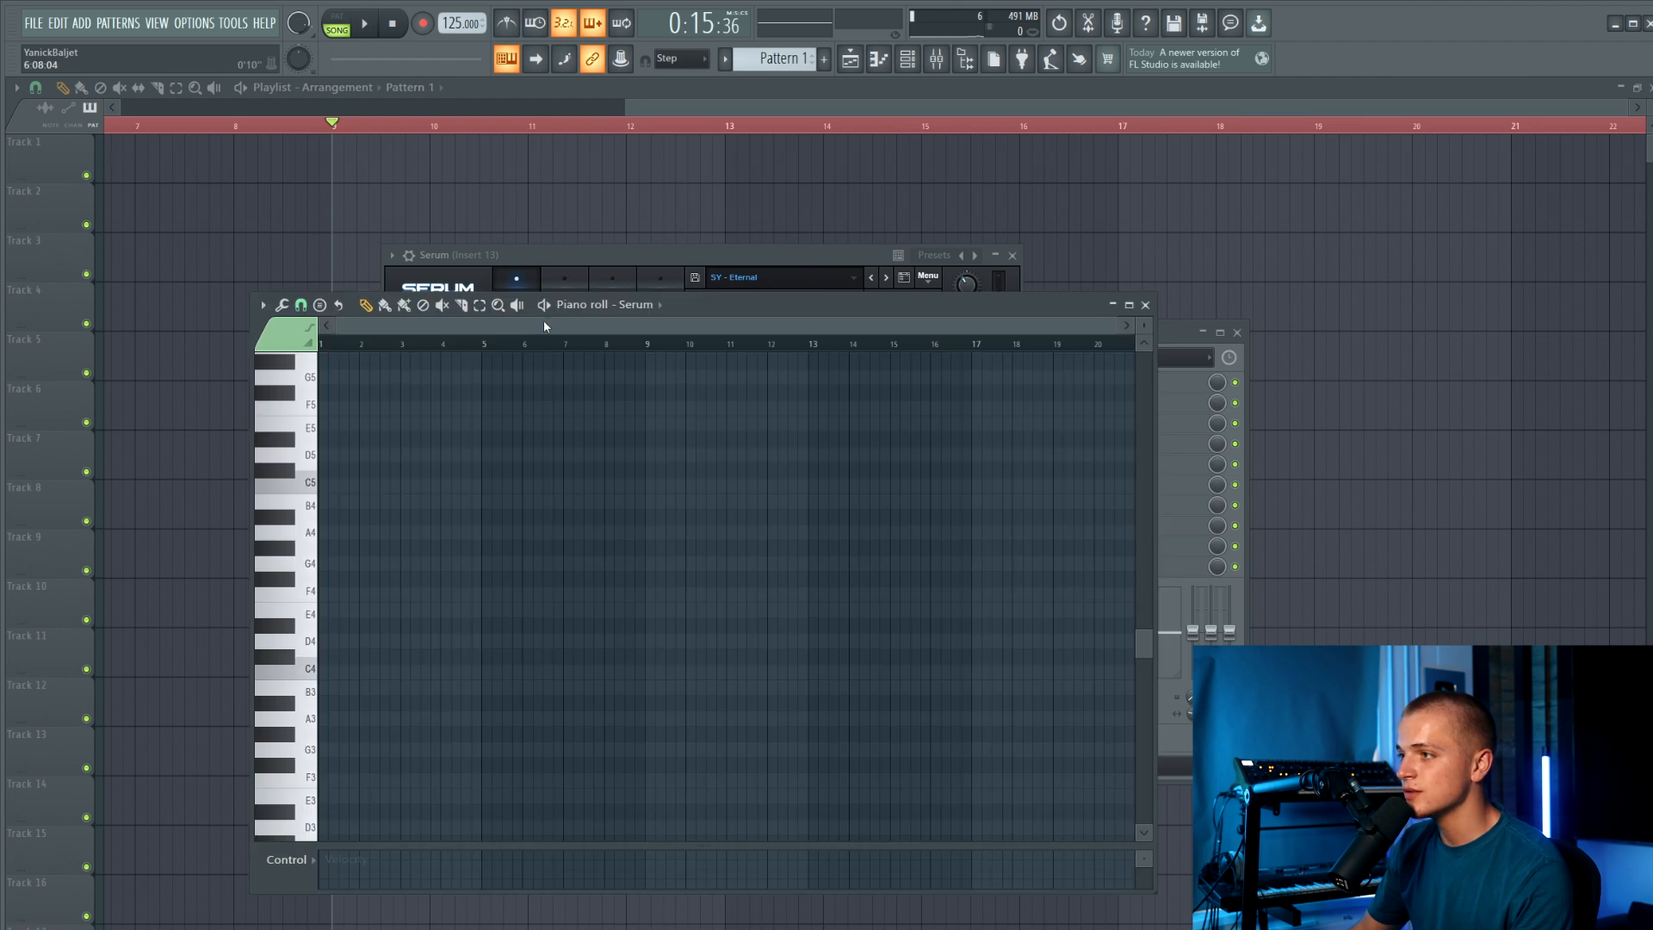
left_click_drag(689, 305, 609, 211)
scroll(320, 505, "up", 3)
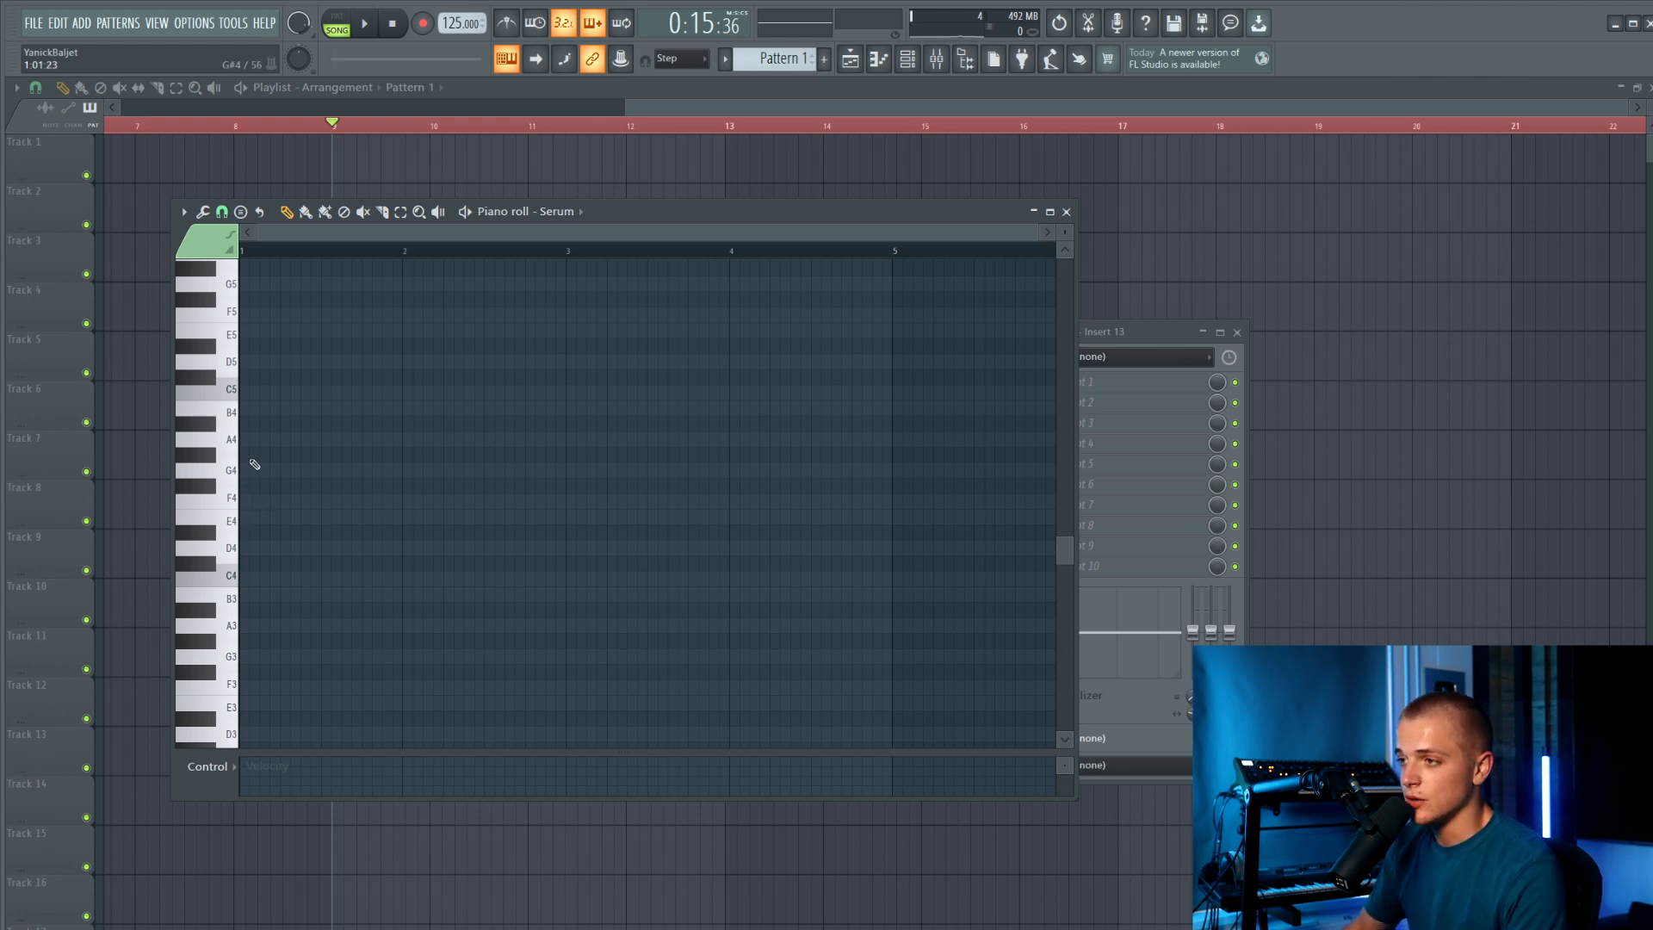
mouse_move(247, 473)
left_mouse_down()
mouse_move(1056, 470)
mouse_move(892, 470)
left_mouse_up()
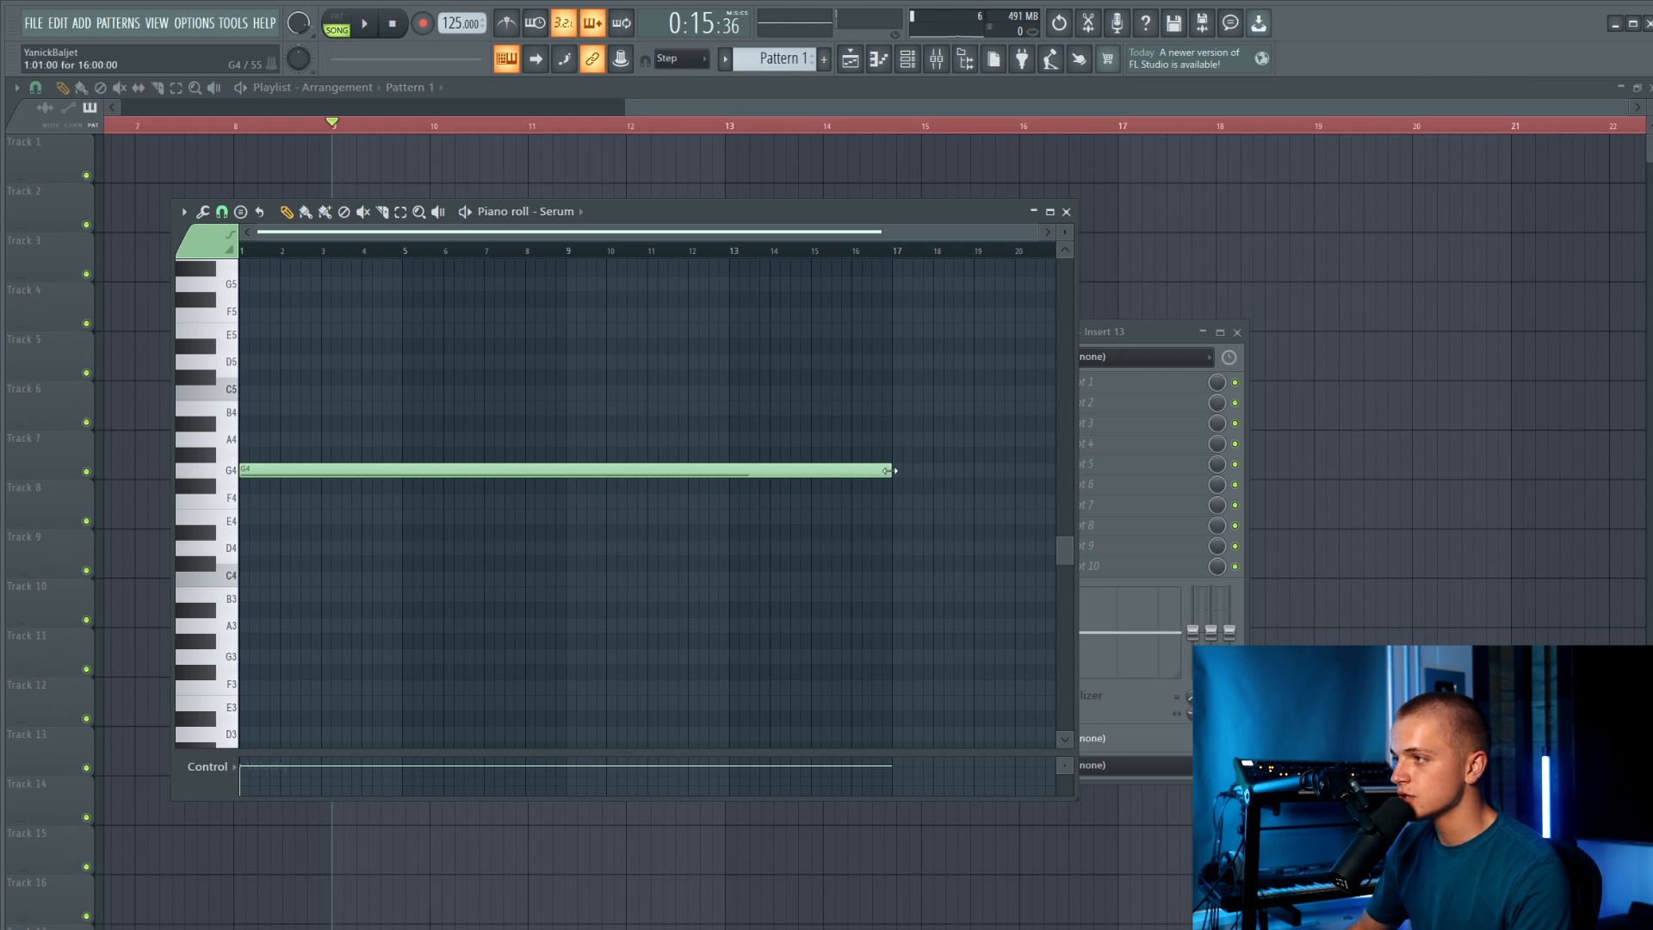
Duplicate the long G4 note and raise the copy three semitones to A#4.
left_click_drag(553, 398, 432, 539)
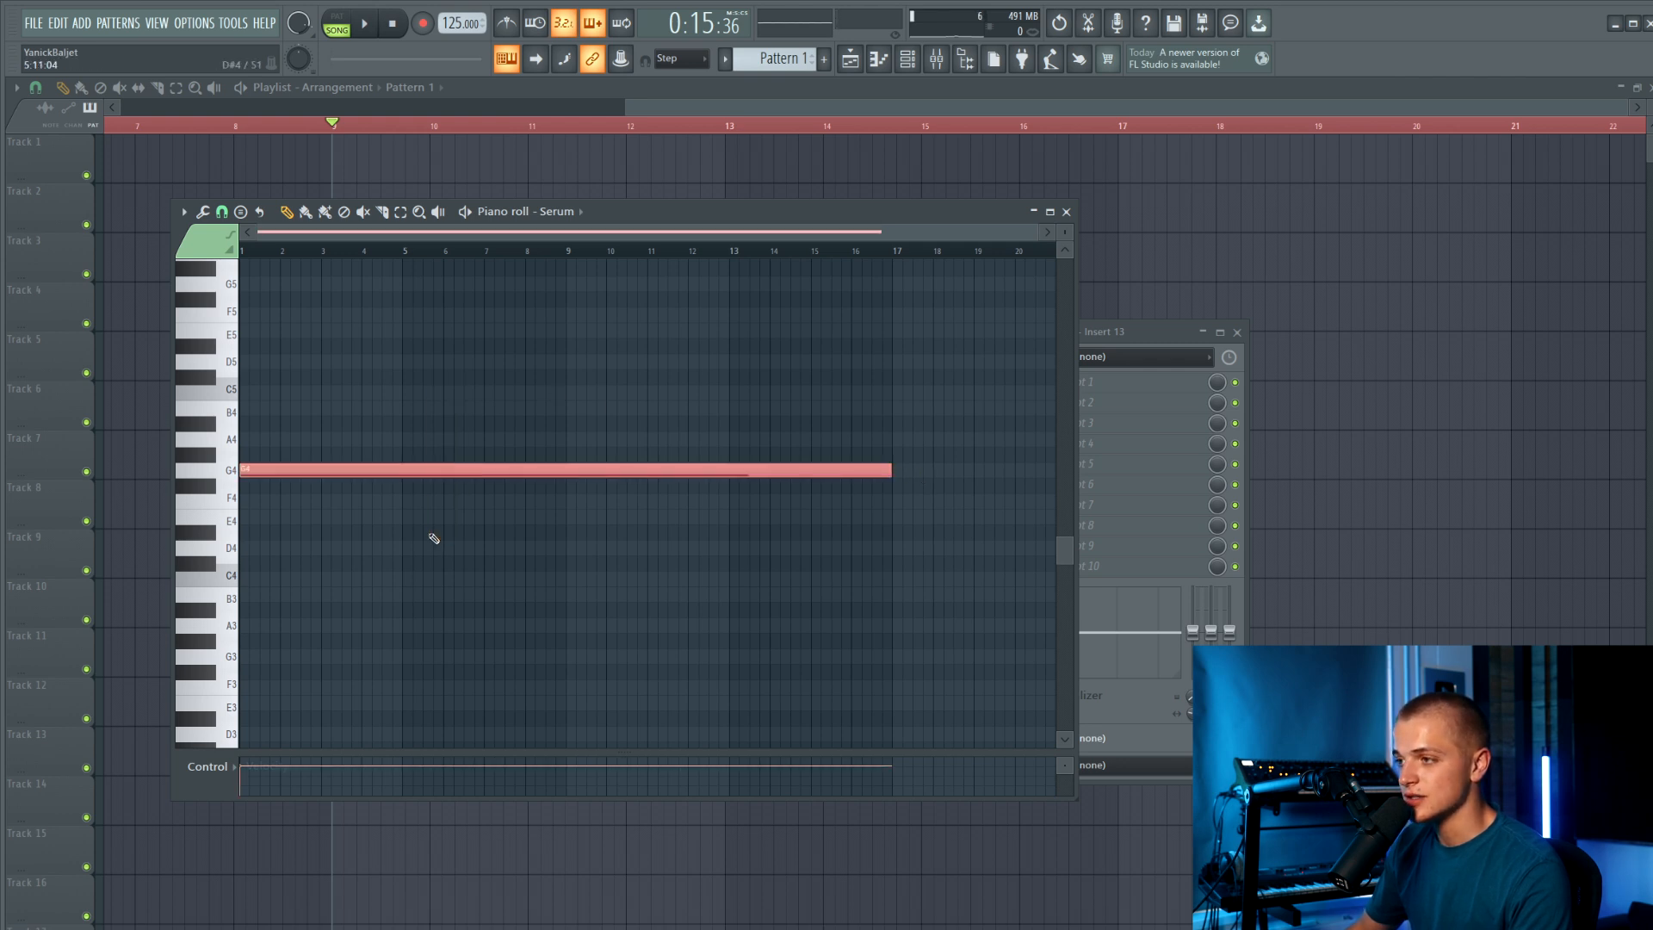
left_click(457, 560, "ctrl")
left_click_drag(377, 433, 409, 521)
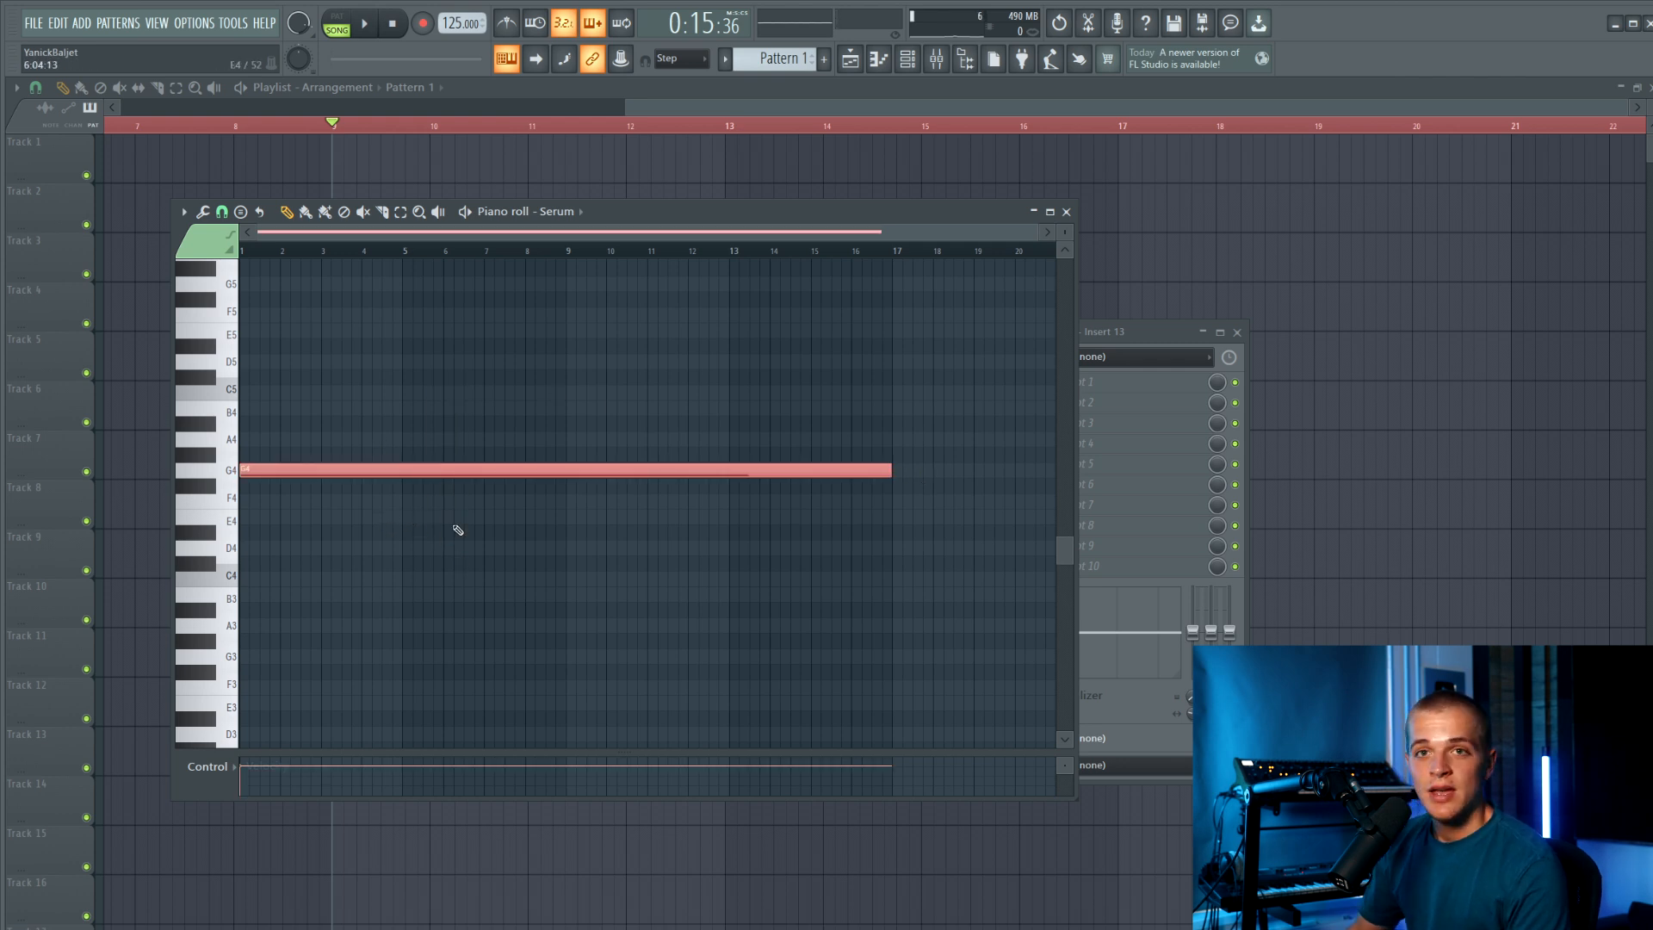
key("ctrl+c")
key("ctrl+v")
key("shift+Up")
key("shift+Up")
key("shift+Up")
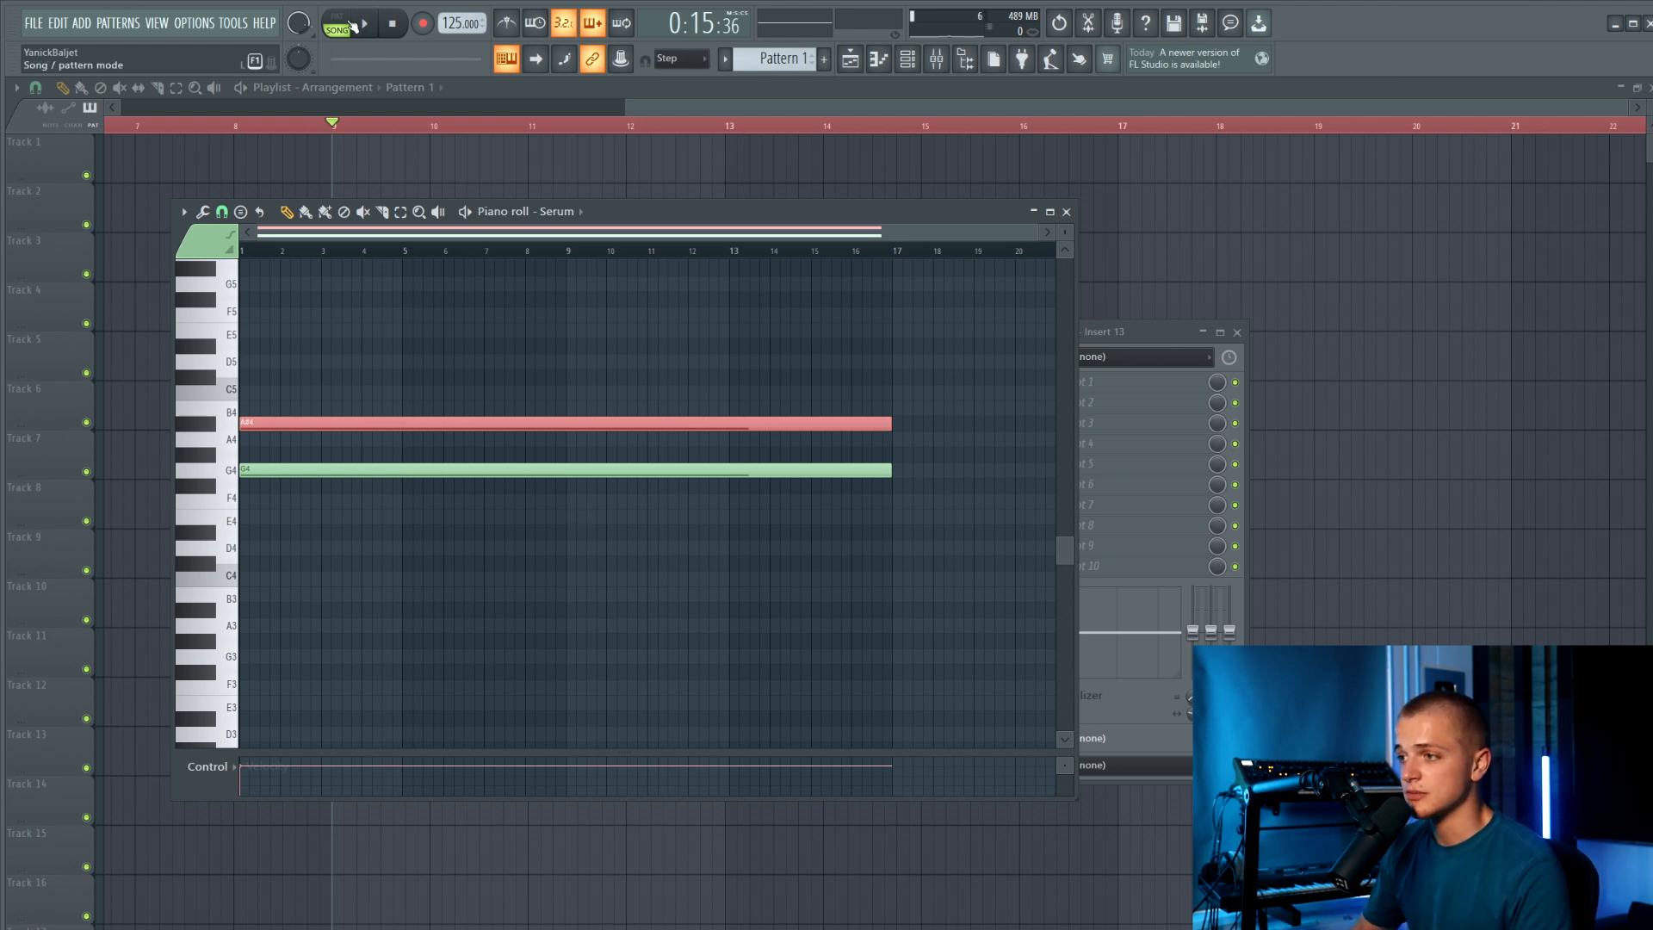
Switch playback to pattern mode and listen to the G4 and A#4 notes together.
left_click(346, 26)
left_click(365, 25)
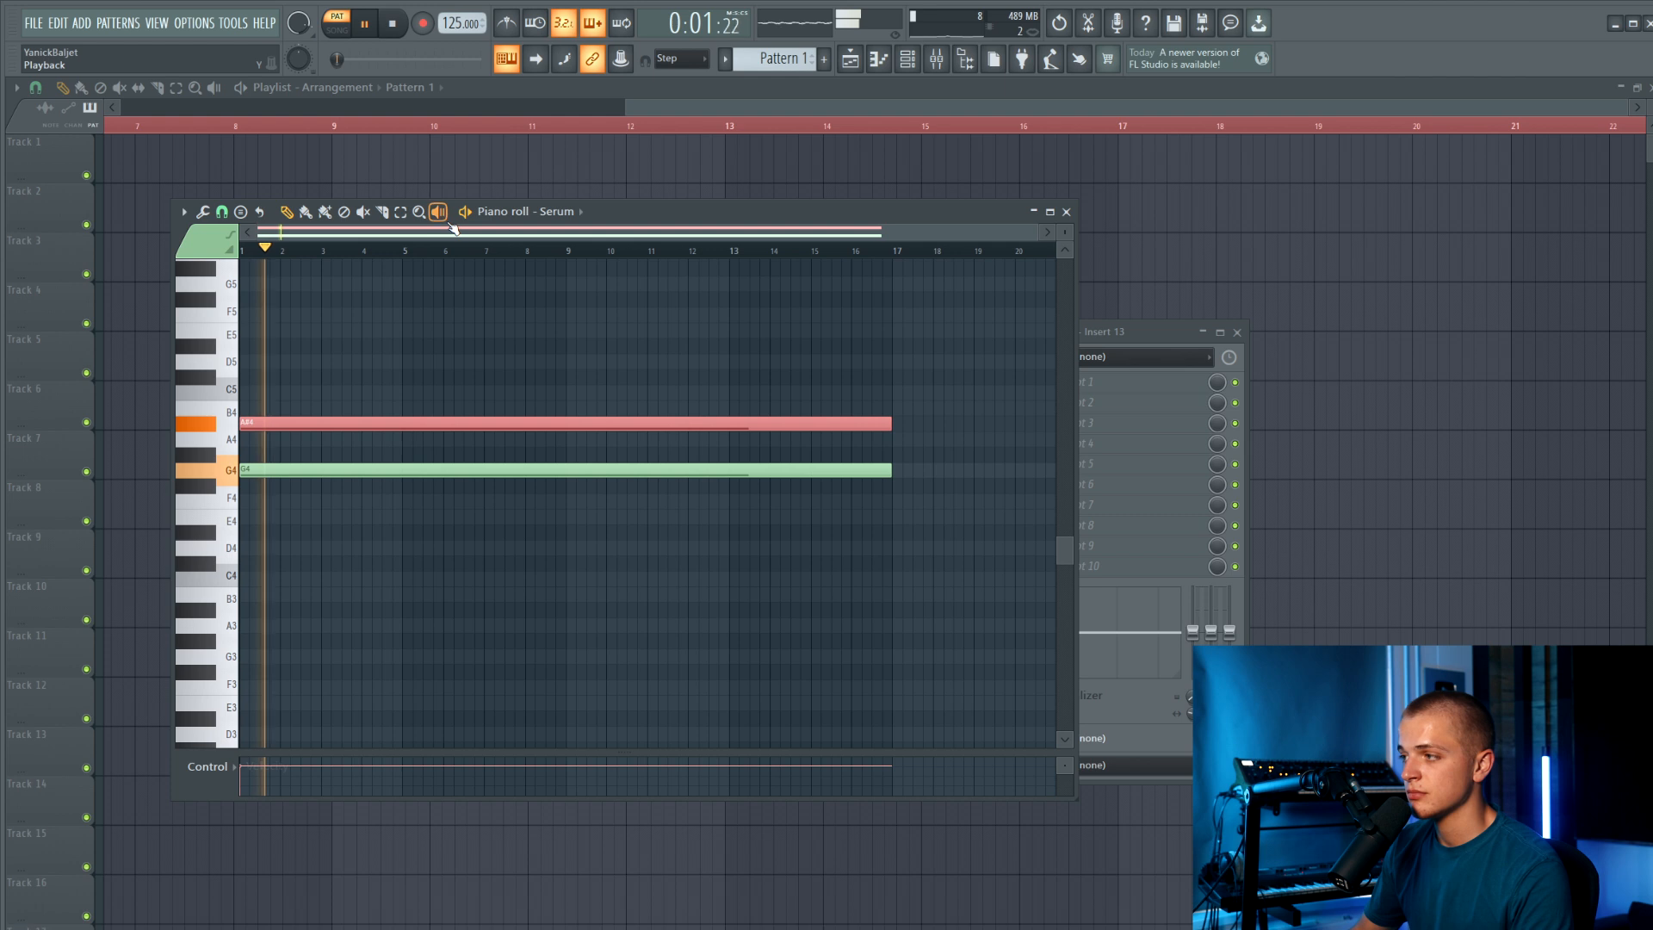
key("space")
key("space")
Try the upper note at C5 during playback, then move it back to A#4 and listen again.
key("shift+Up")
key("shift+Up")
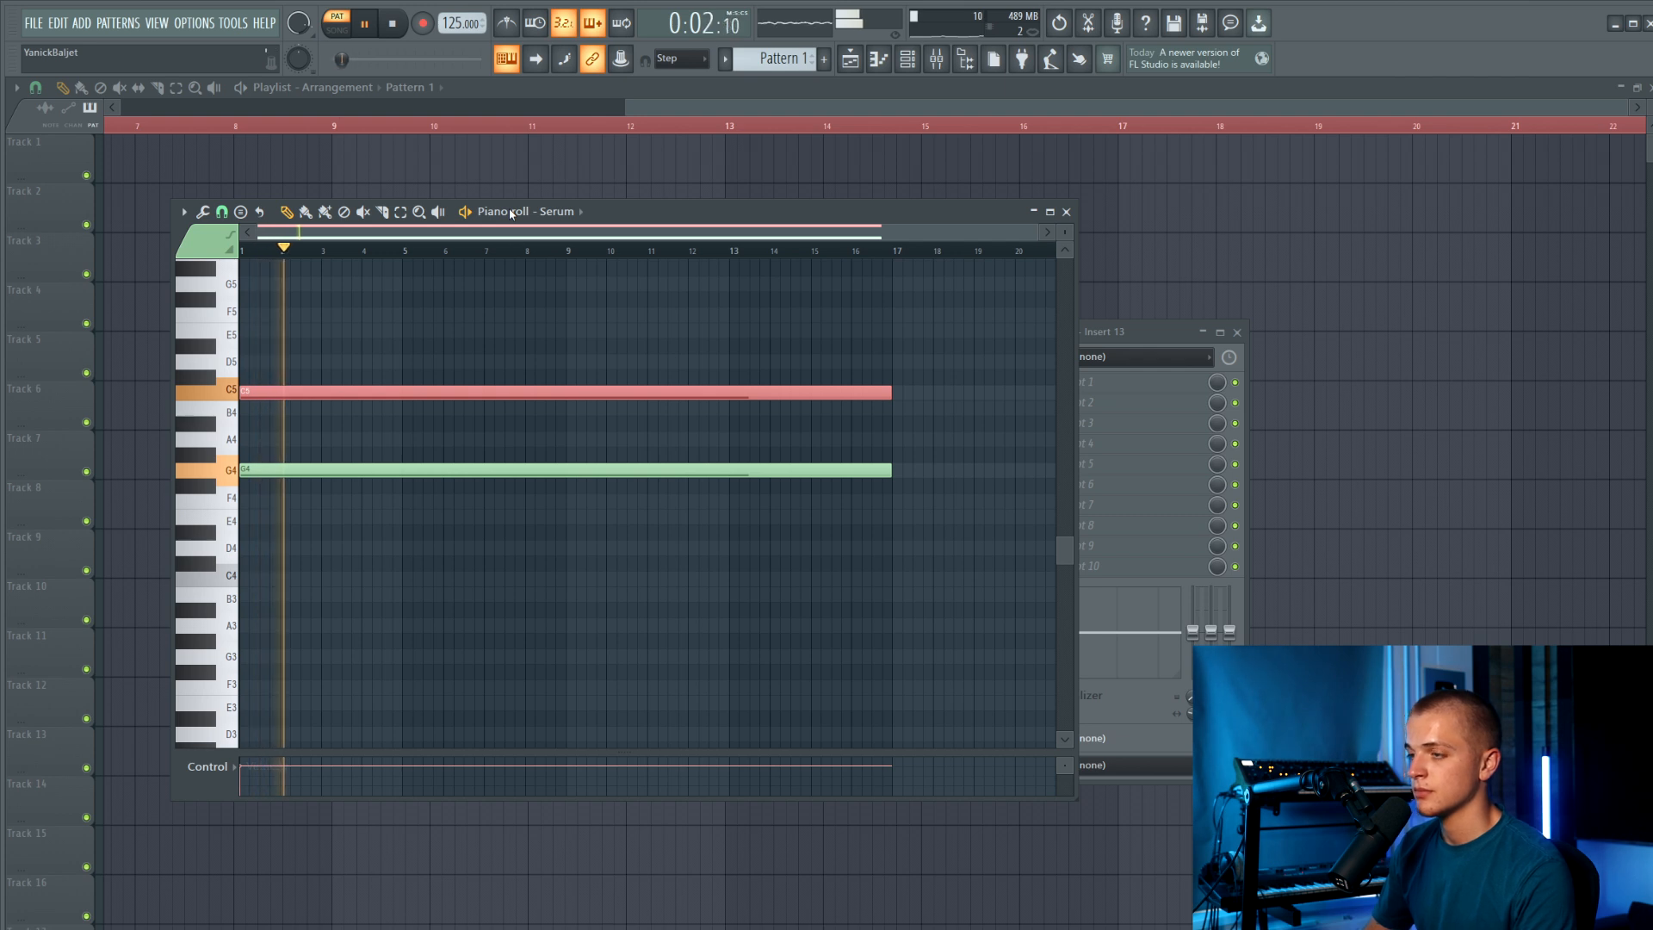
key("space")
key("shift+Down")
key("shift+Down")
key("space")
key("space")
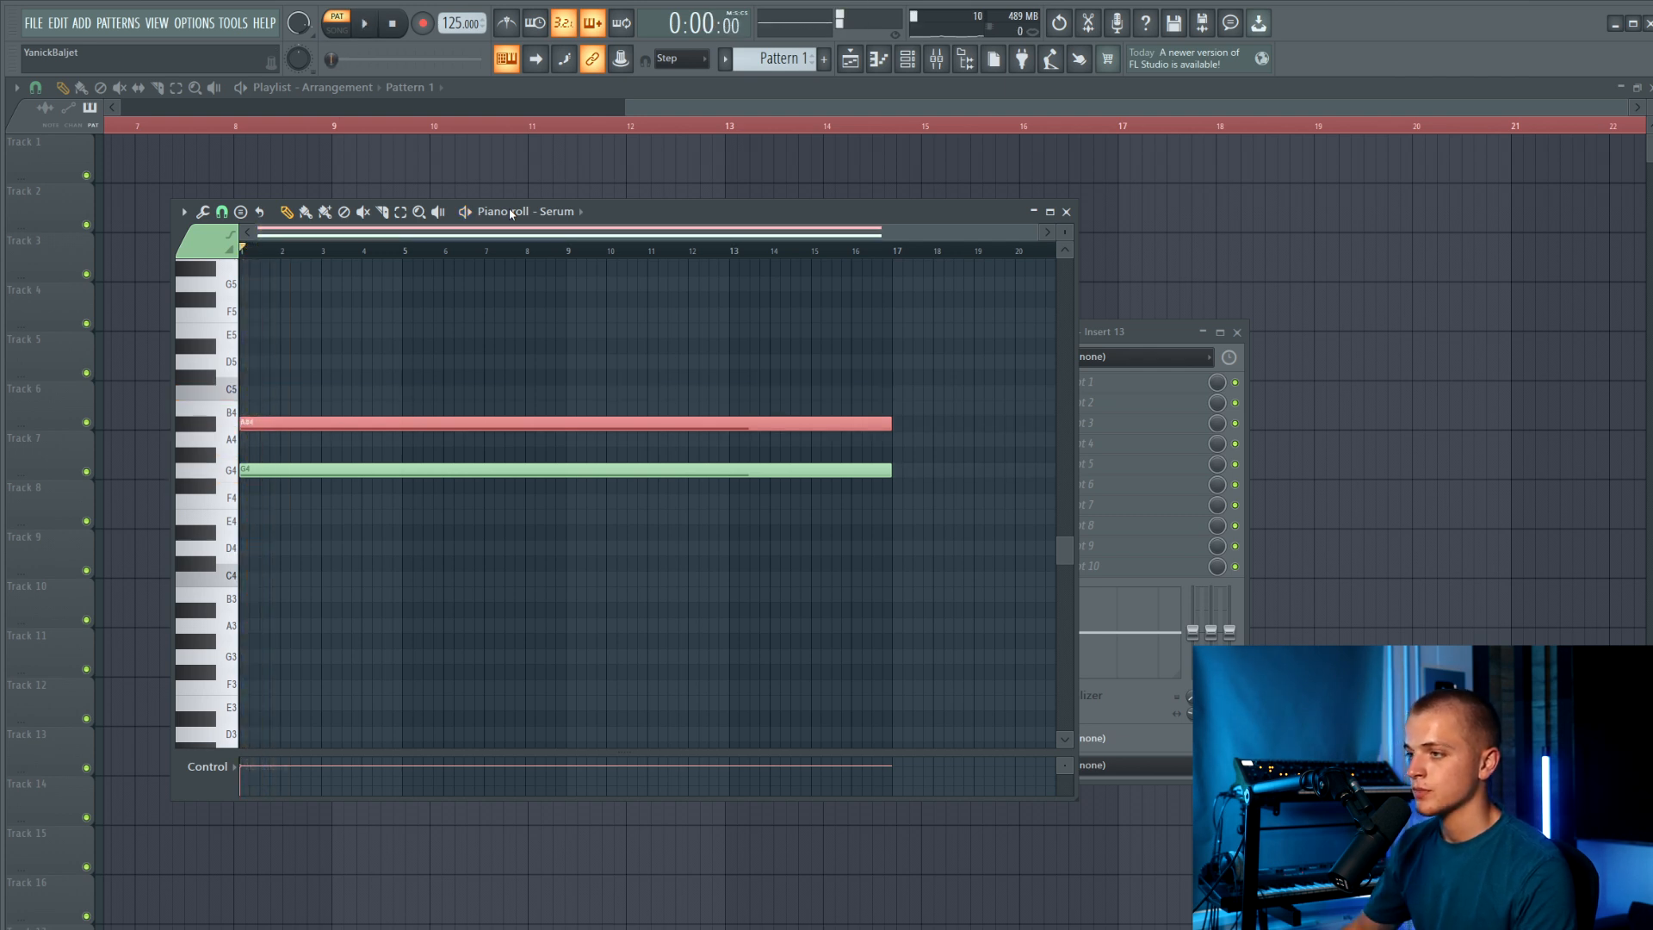
Close the piano roll and add a low-frequency band in FabFilter Pro-Q 3, setting it as a low cut.
left_click(1067, 212)
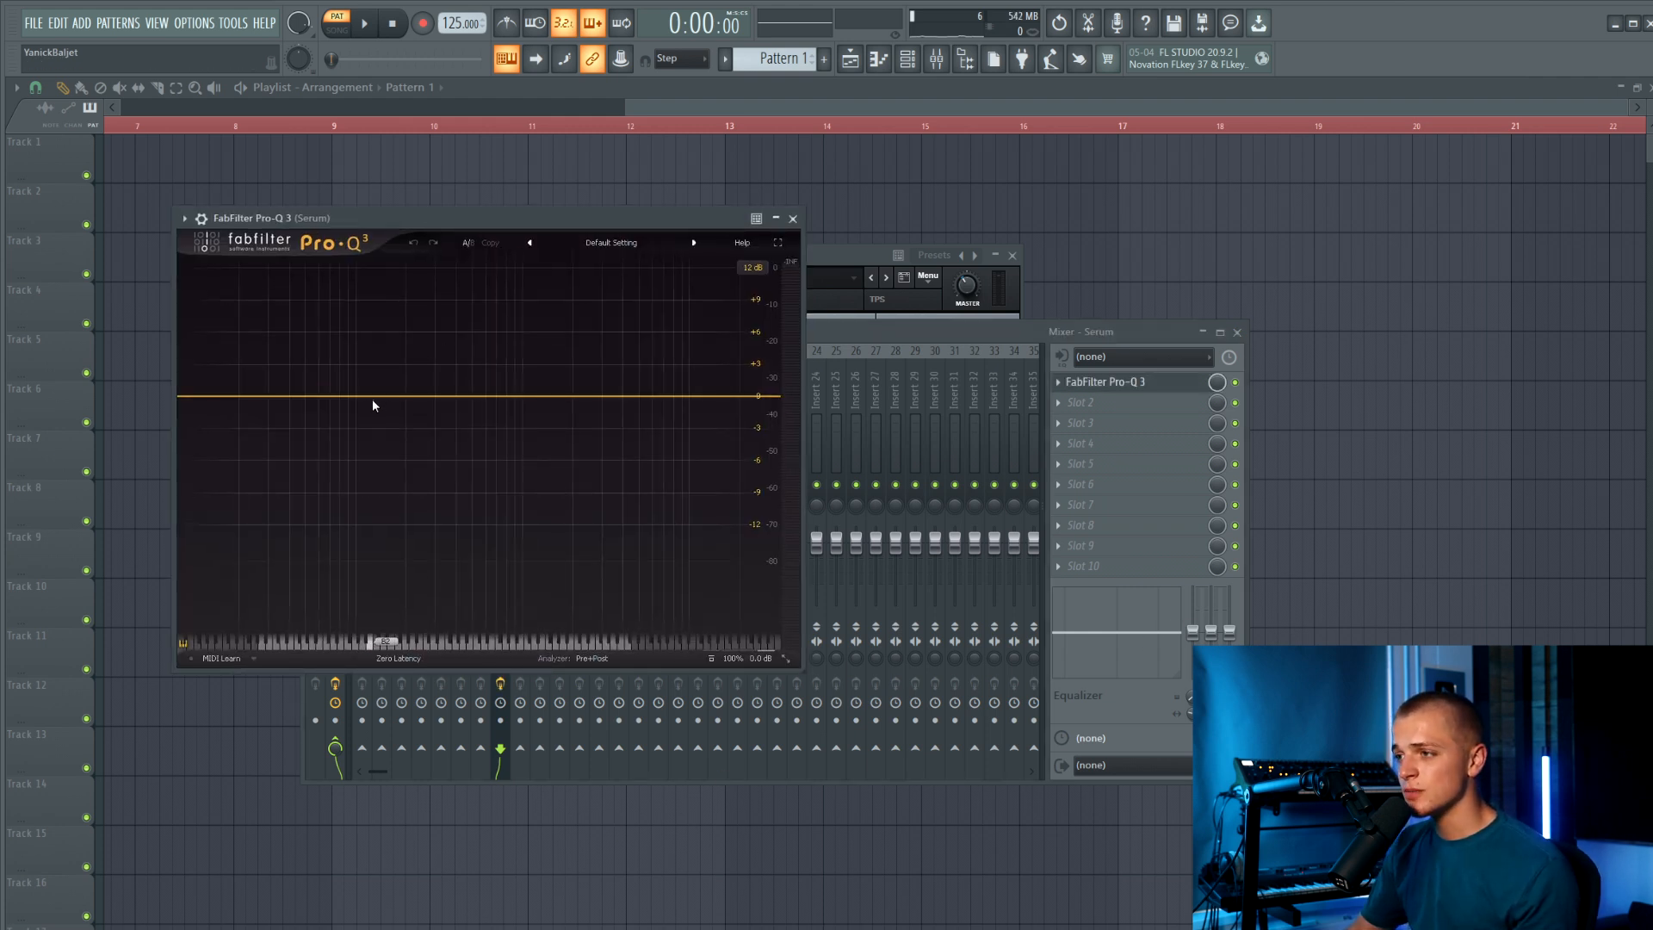
left_click_drag(371, 399, 365, 403)
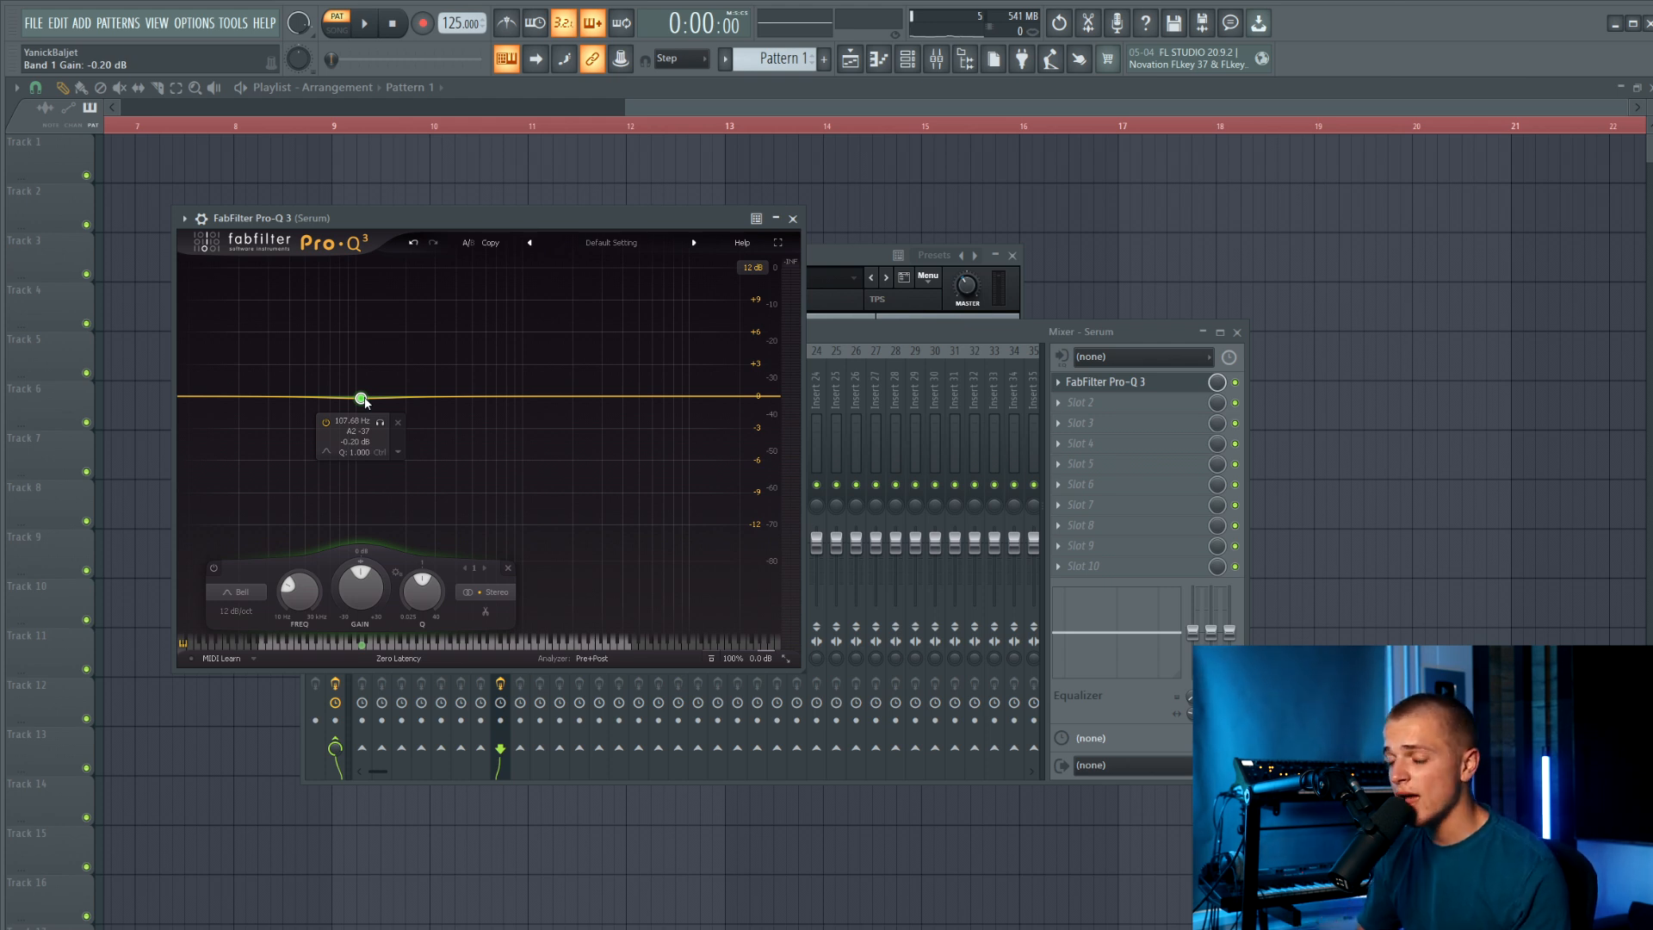
right_click(362, 399)
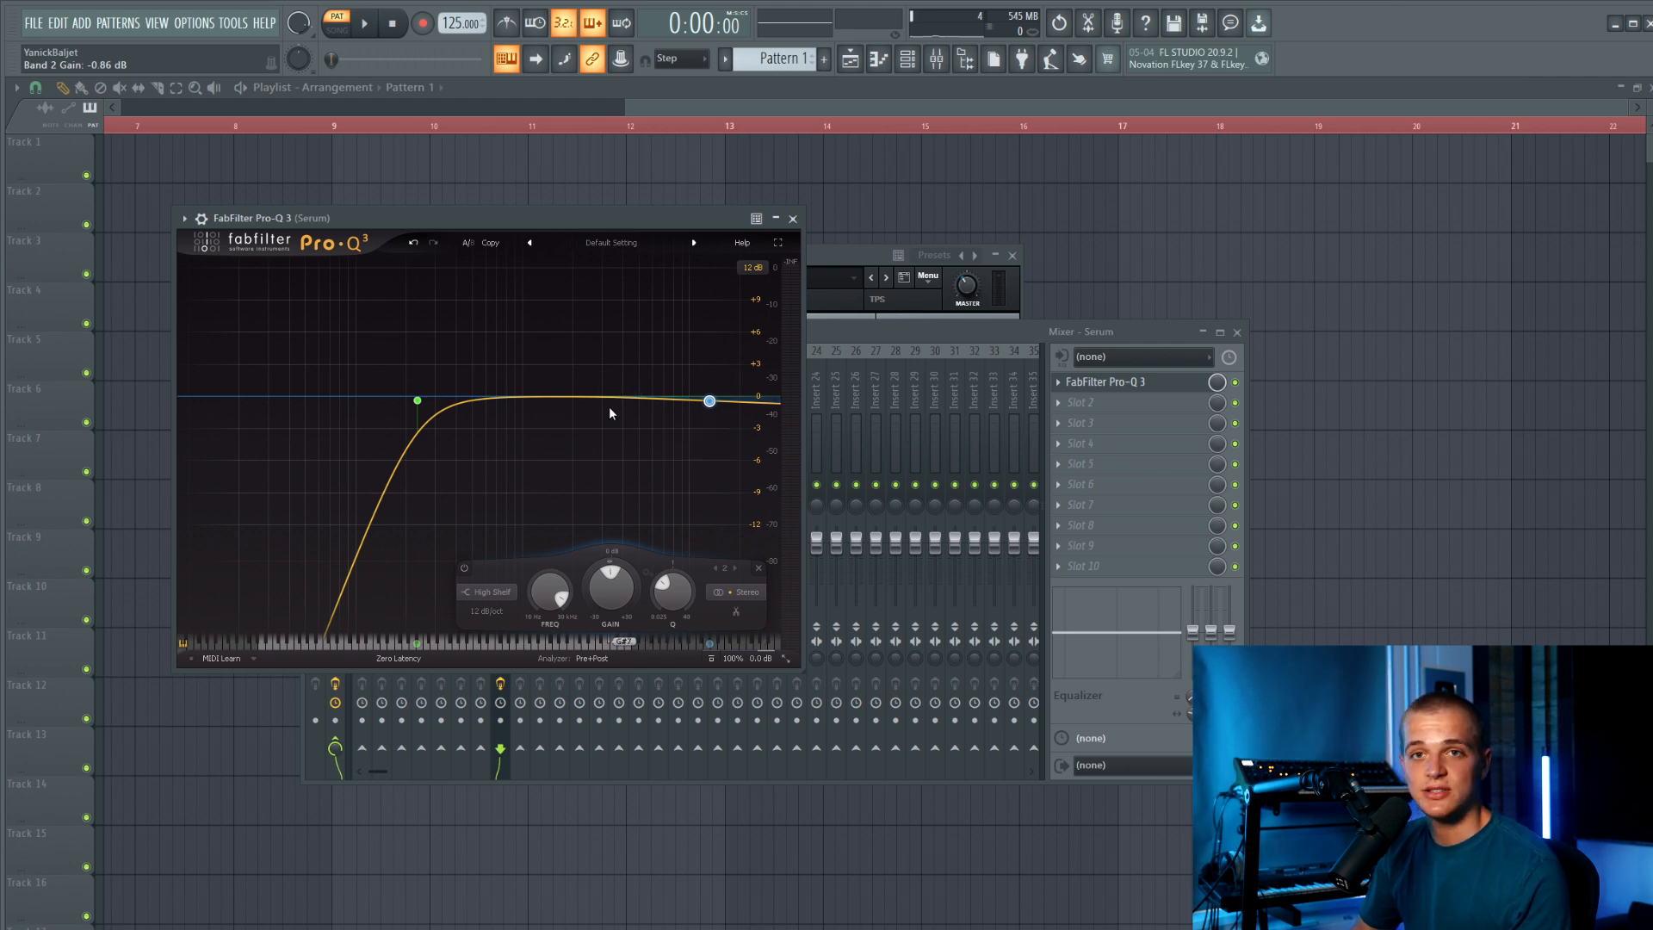
Change the upper Pro-Q 3 band to a High Cut and adjust the filters while auditioning the sound.
right_click(709, 401)
mouse_move(777, 470)
left_click(895, 535)
key("space")
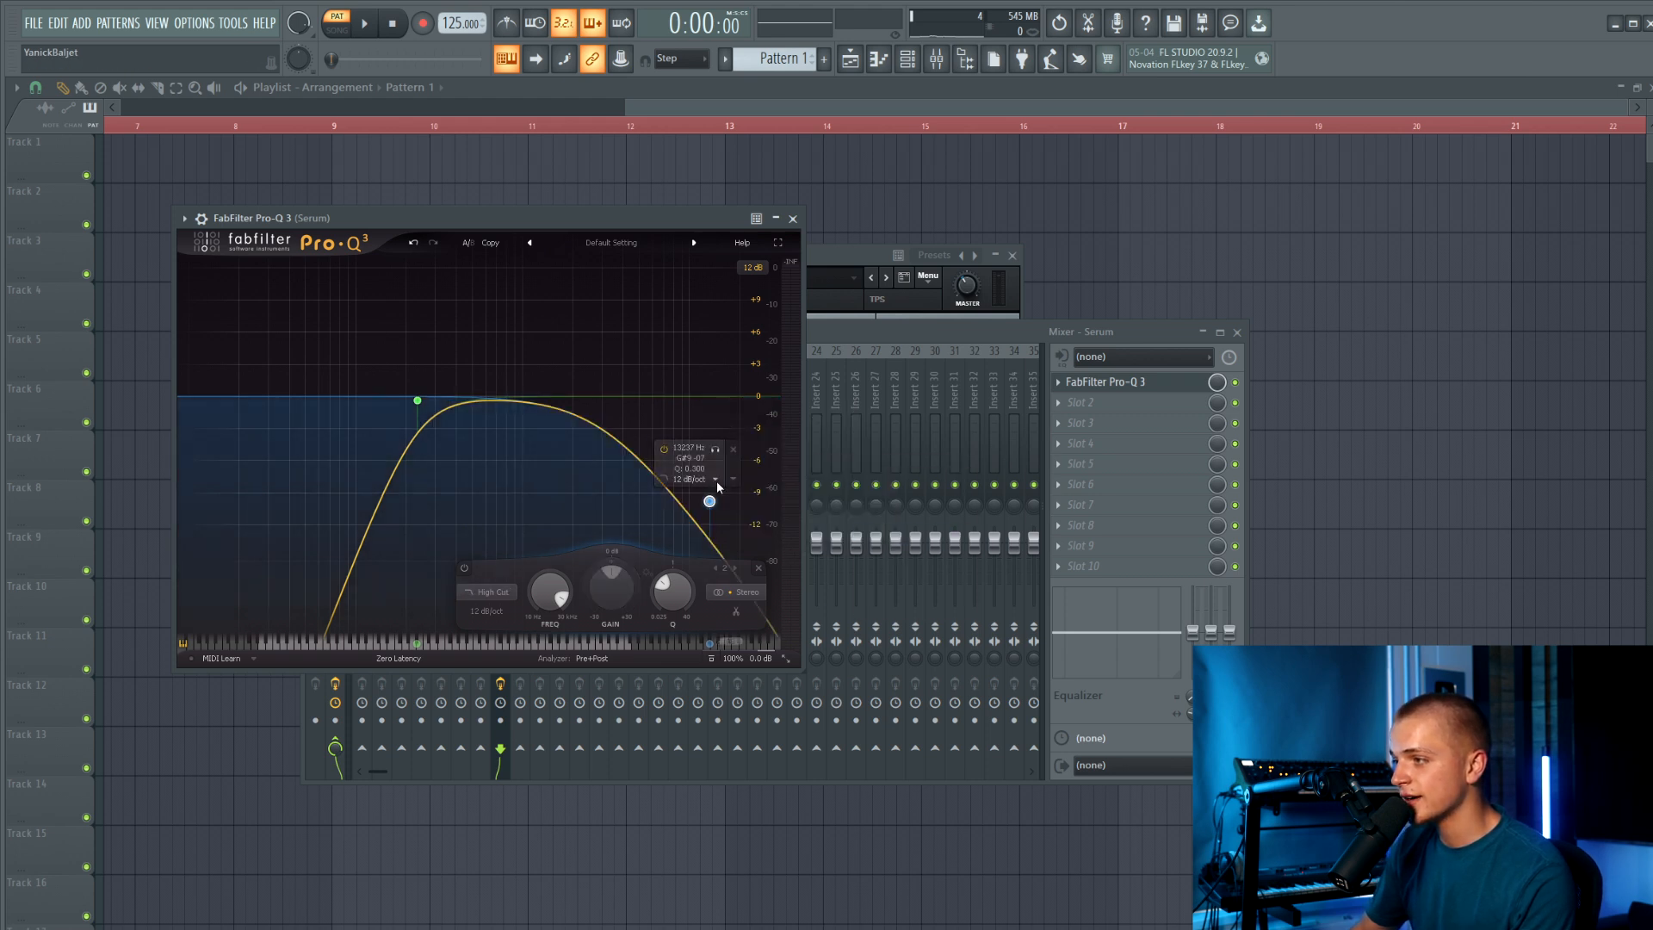
left_click_drag(709, 401, 551, 333)
right_click(417, 400)
key("space")
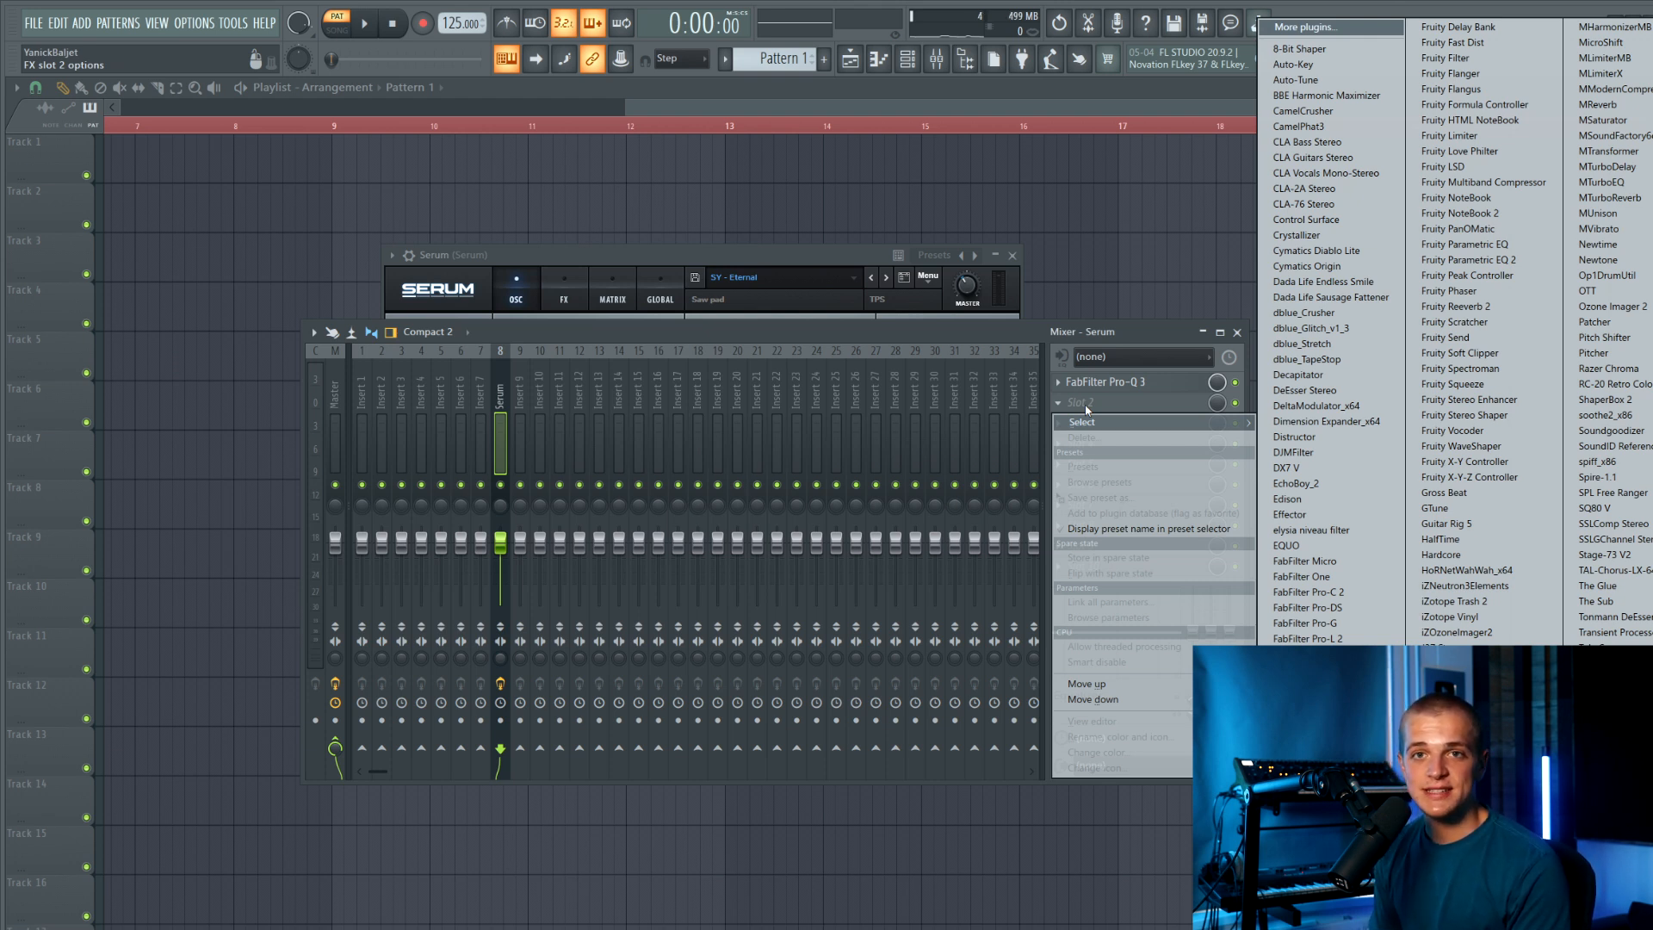
Load Gross Beat into effect slot 2 of the Serum mixer track.
key("g")
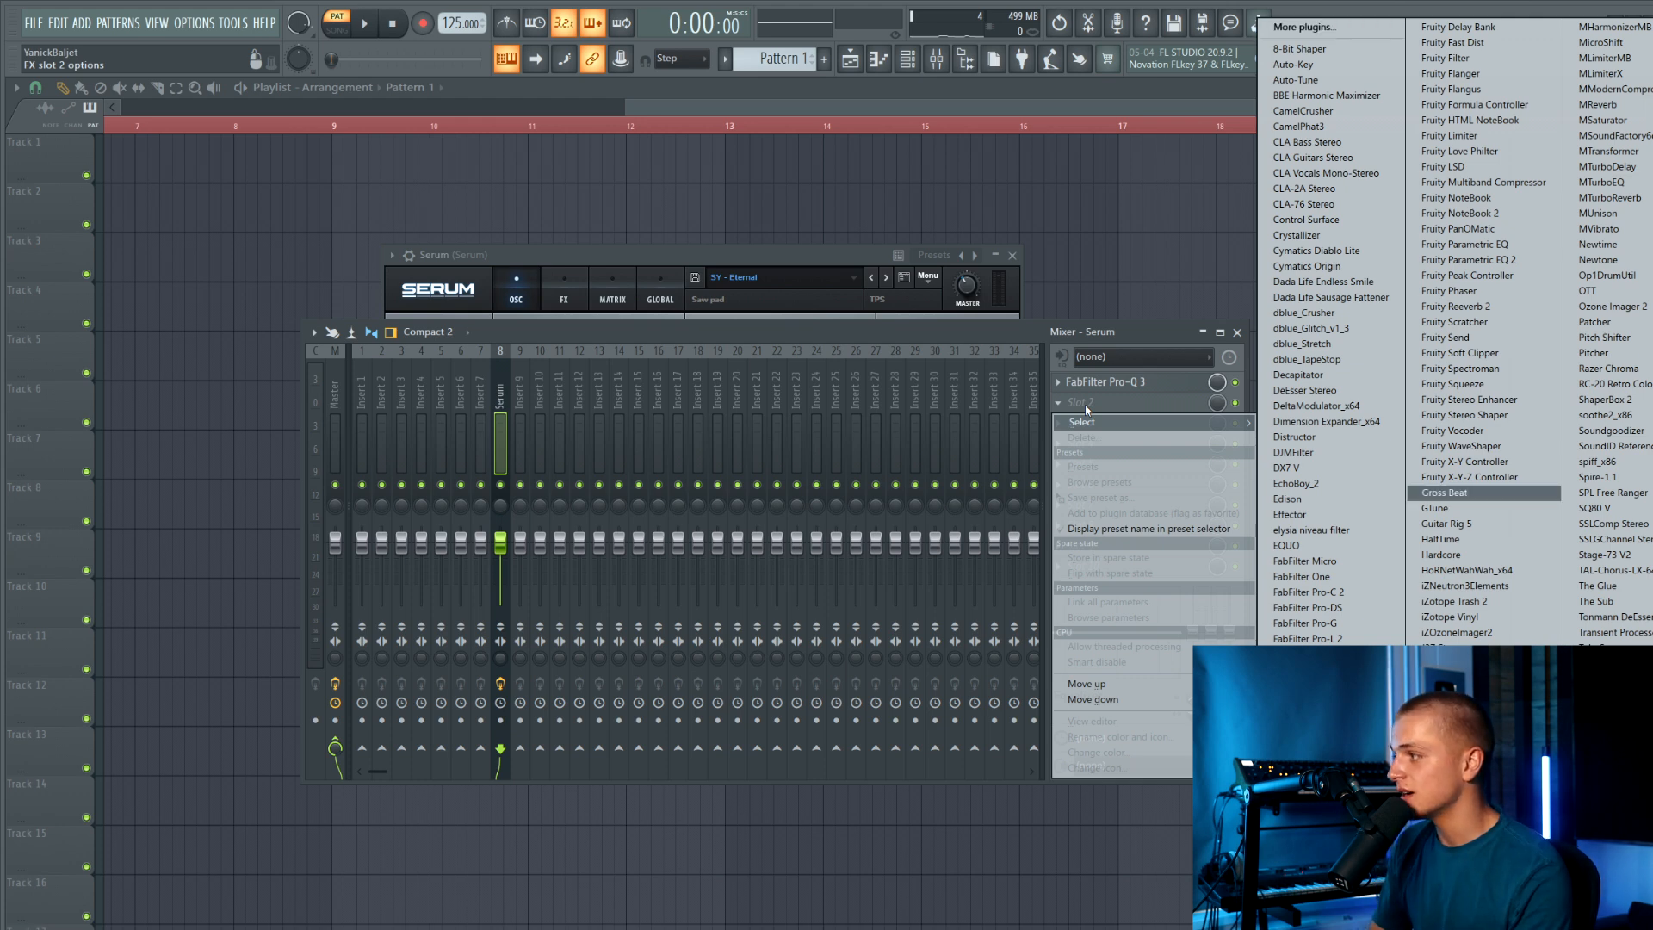
key("Return")
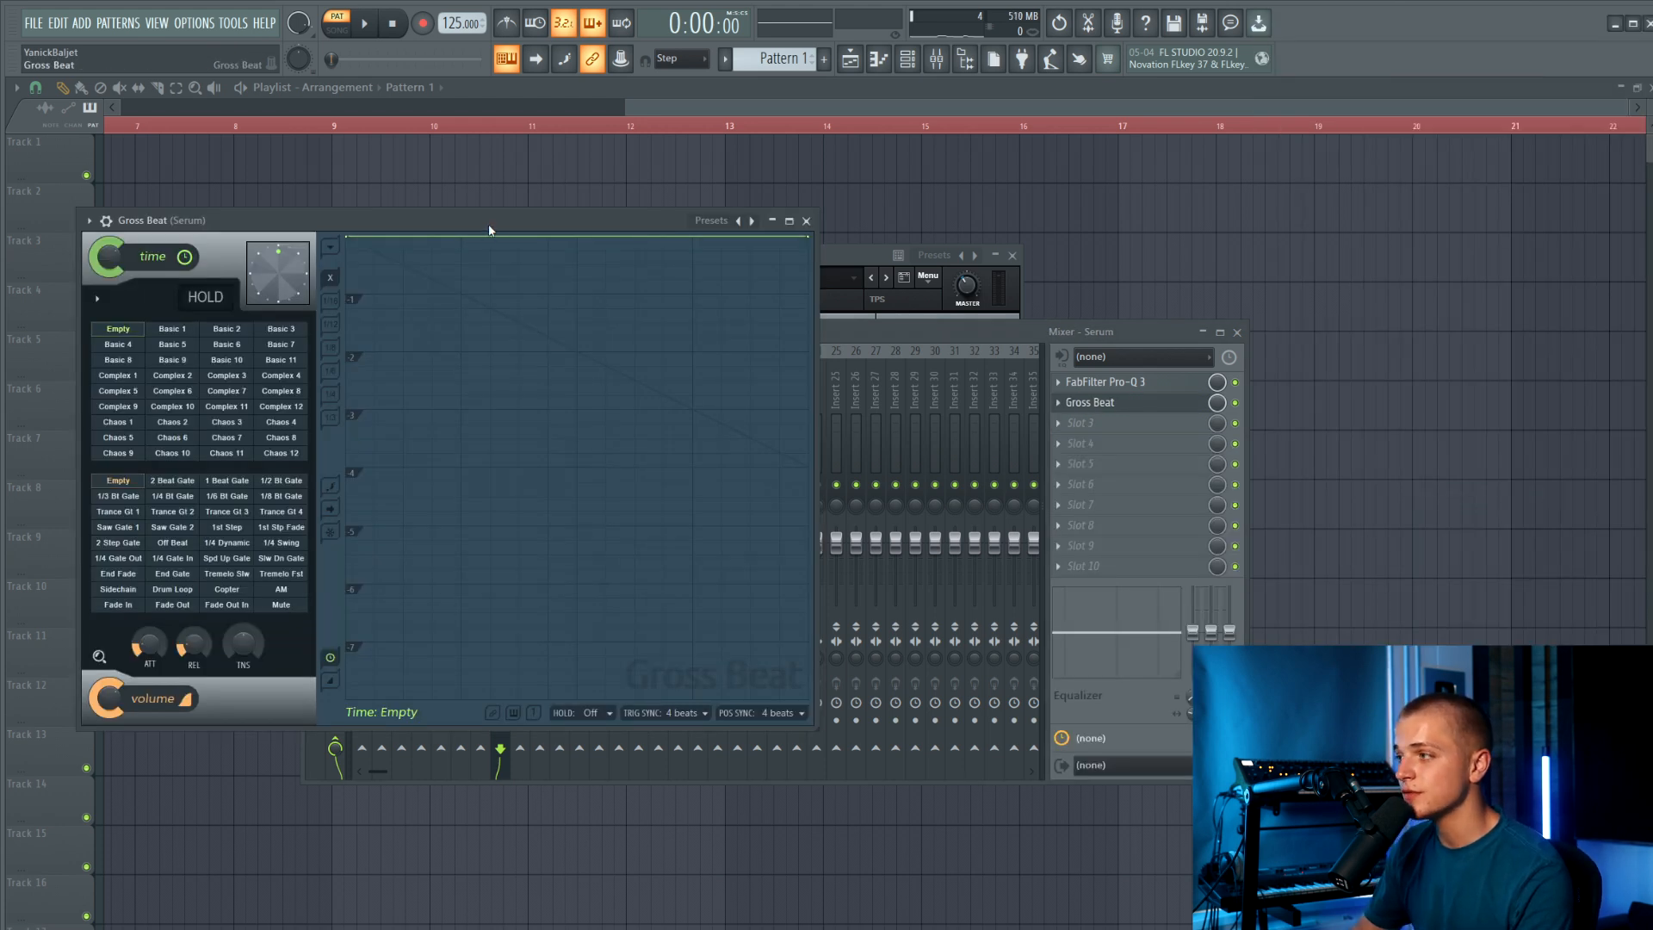
Place Pattern 1 on Track 2 at bar 9 and select bars 9 to 25 as the playback range.
left_click(391, 206)
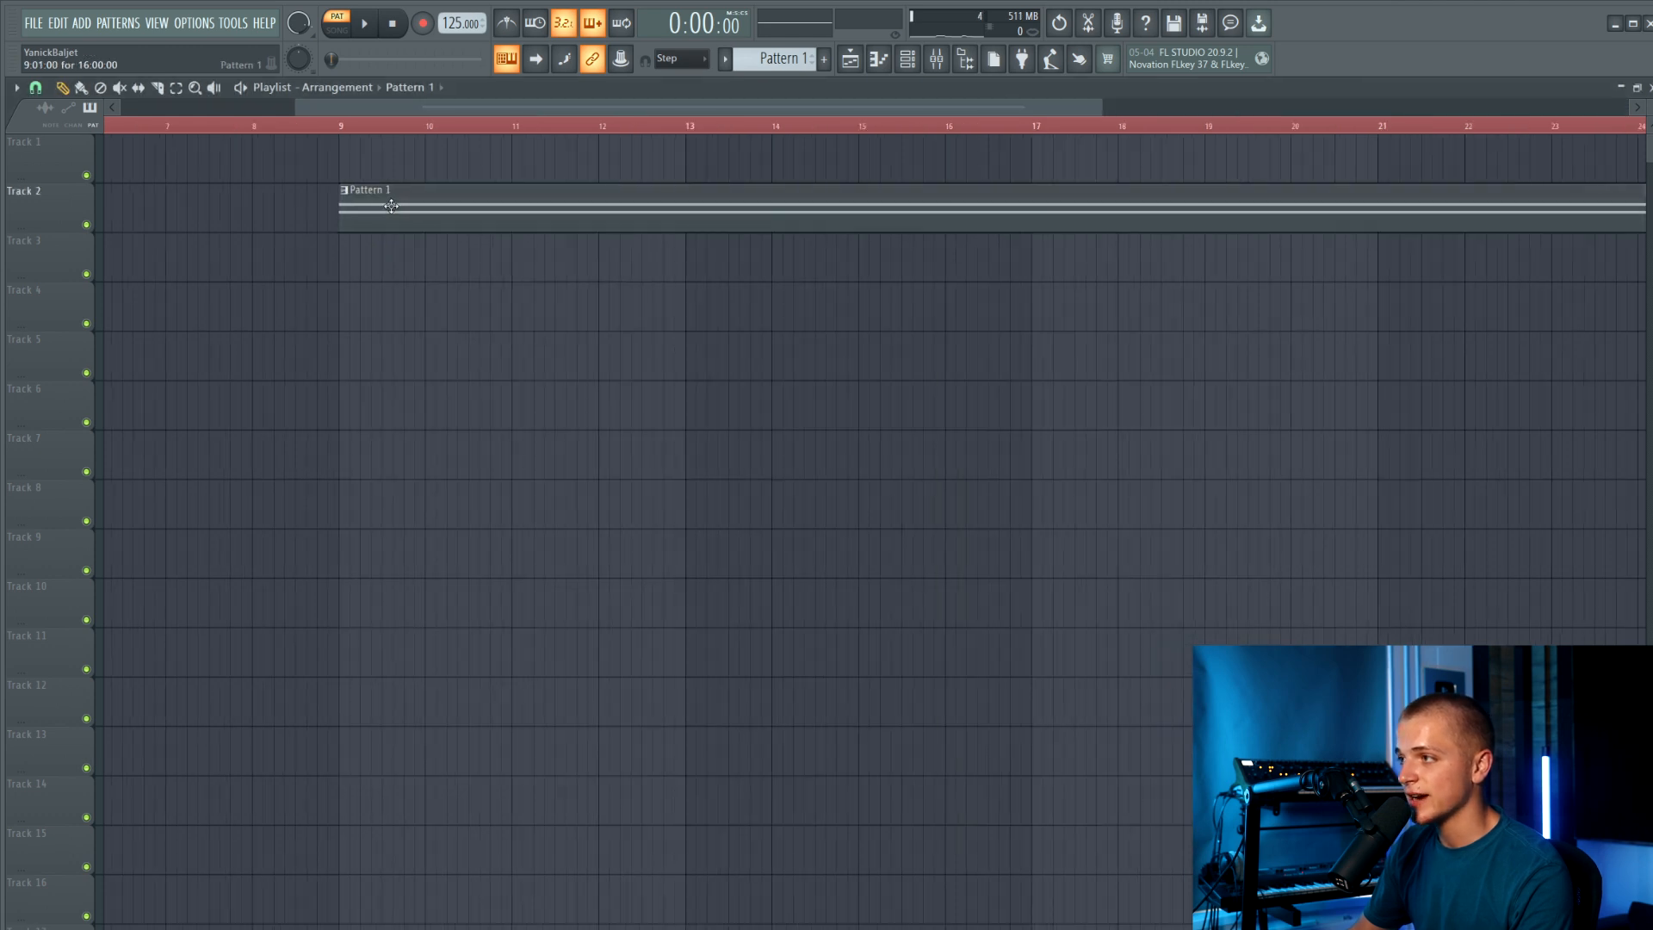
scroll(370, 148, "down", 3)
left_click_drag(365, 125, 1087, 207)
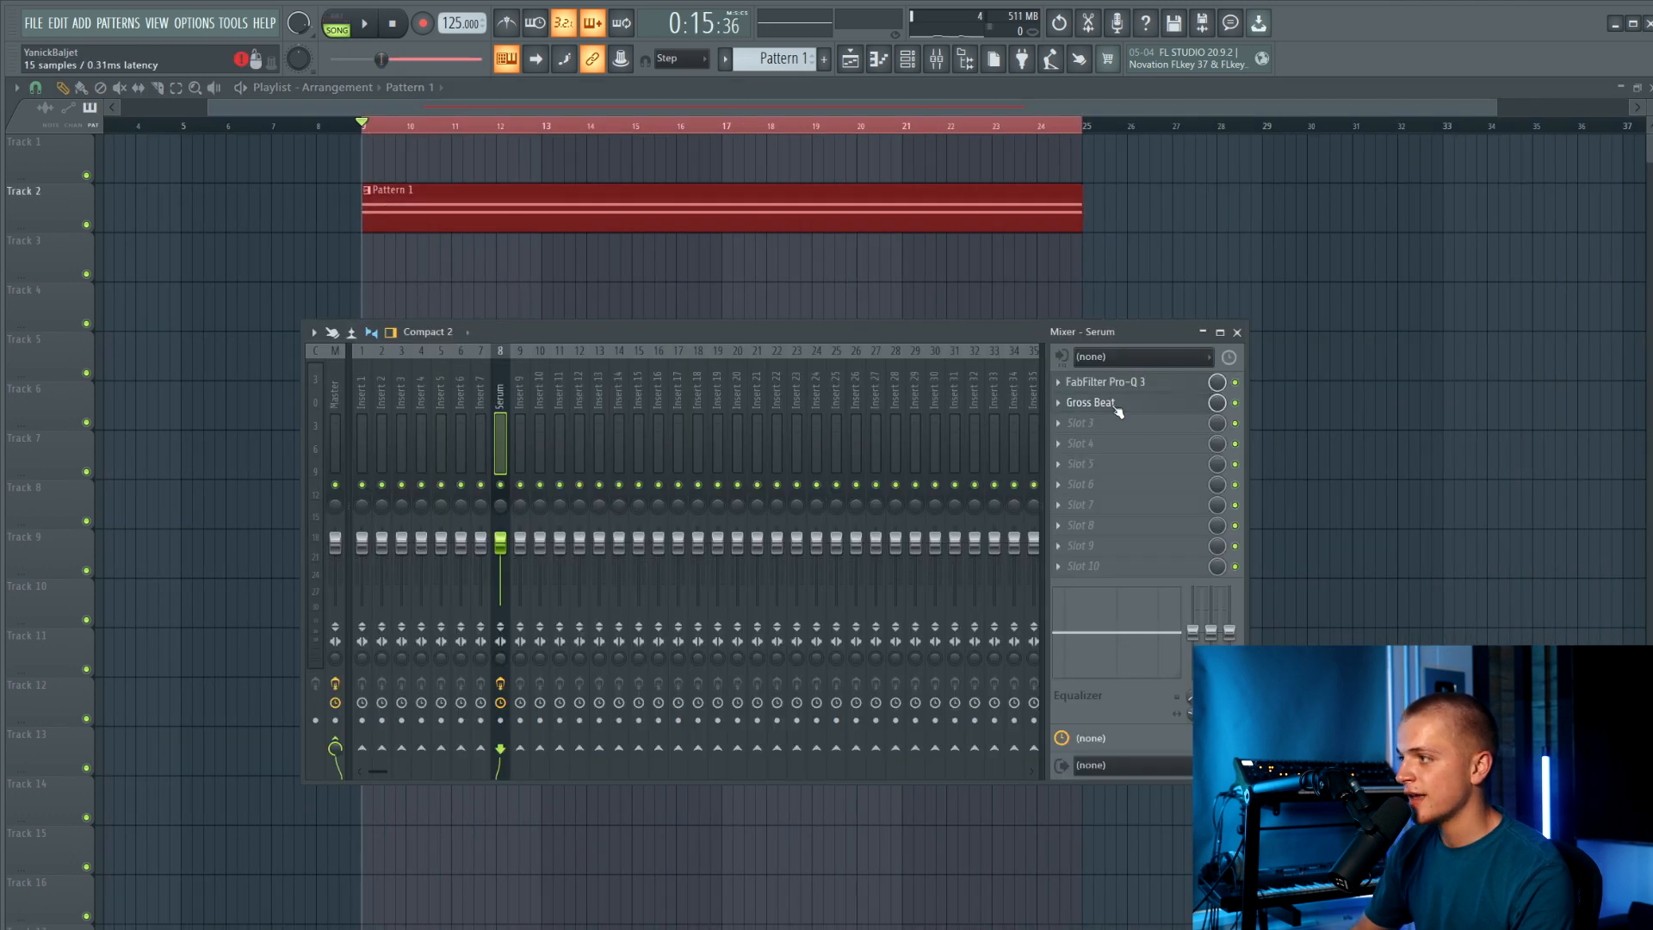
Open Gross Beat on the Serum track, apply the 1/6 Bt Gate volume preset and play it back.
left_click(1113, 405)
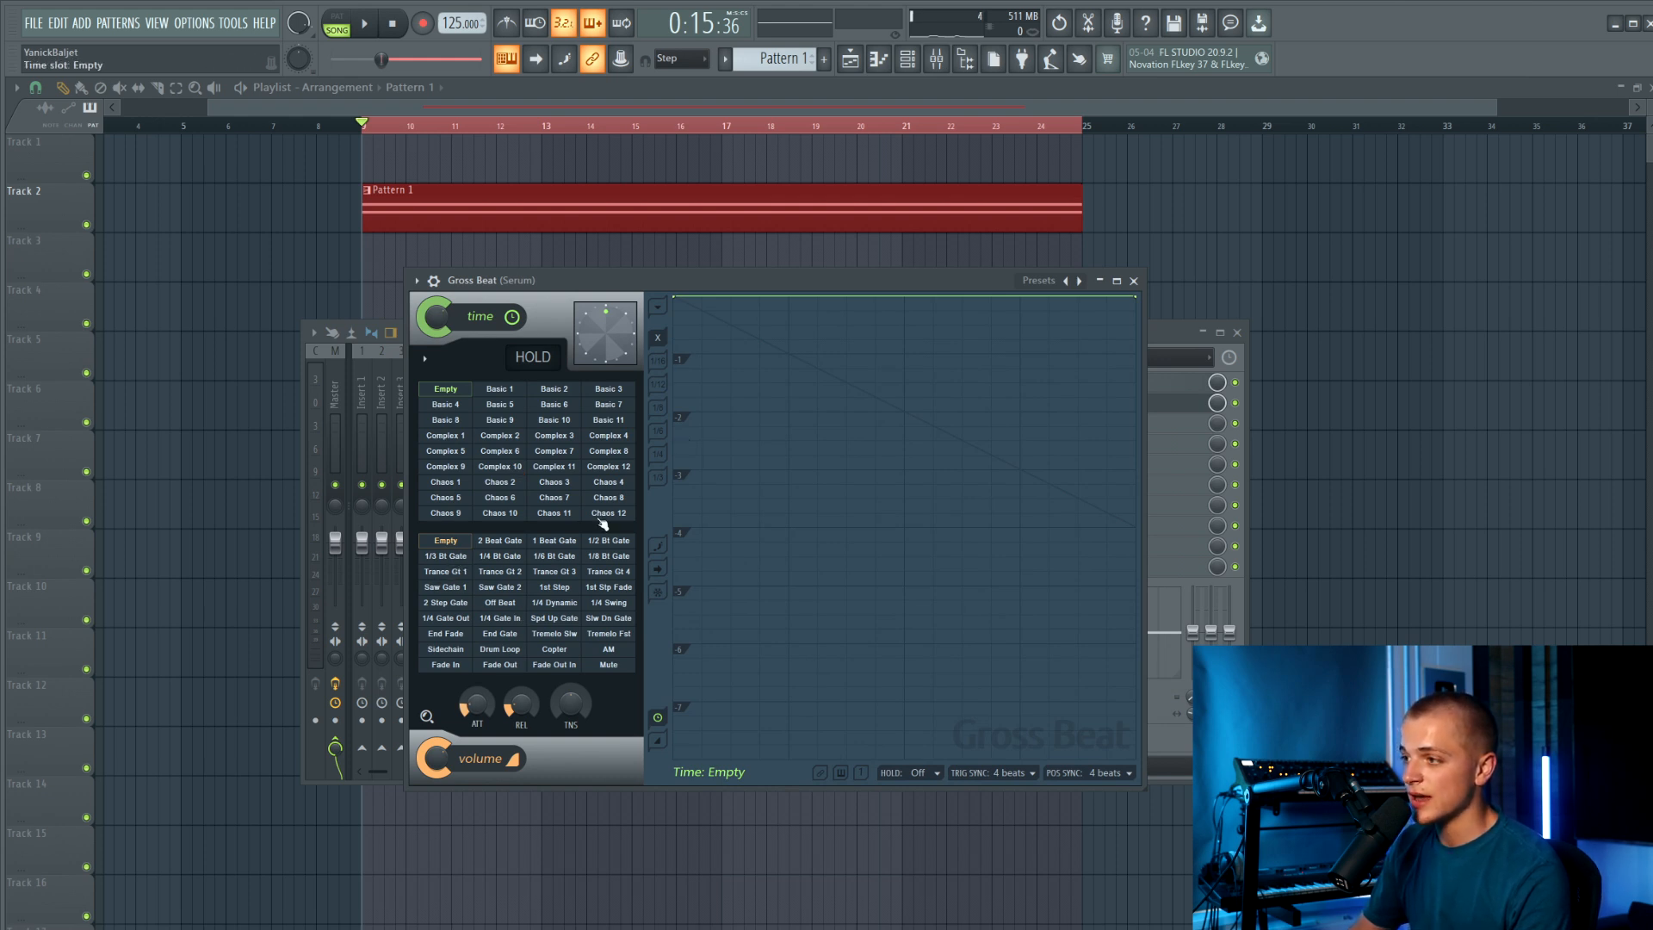
left_click(440, 544)
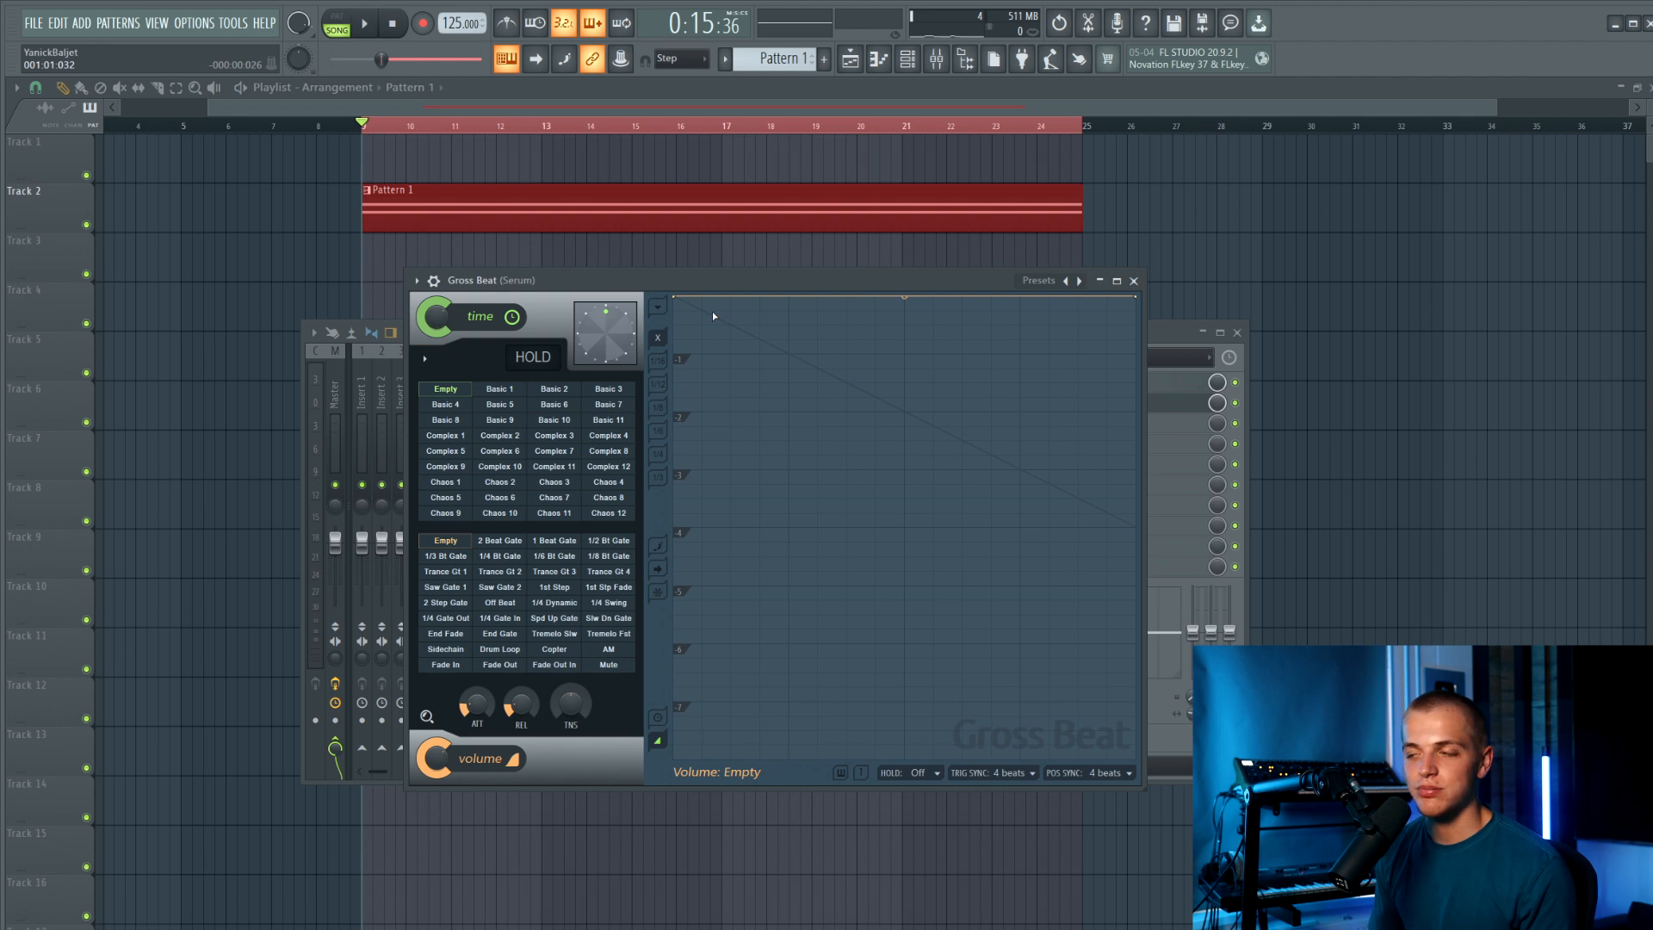
left_click(573, 558)
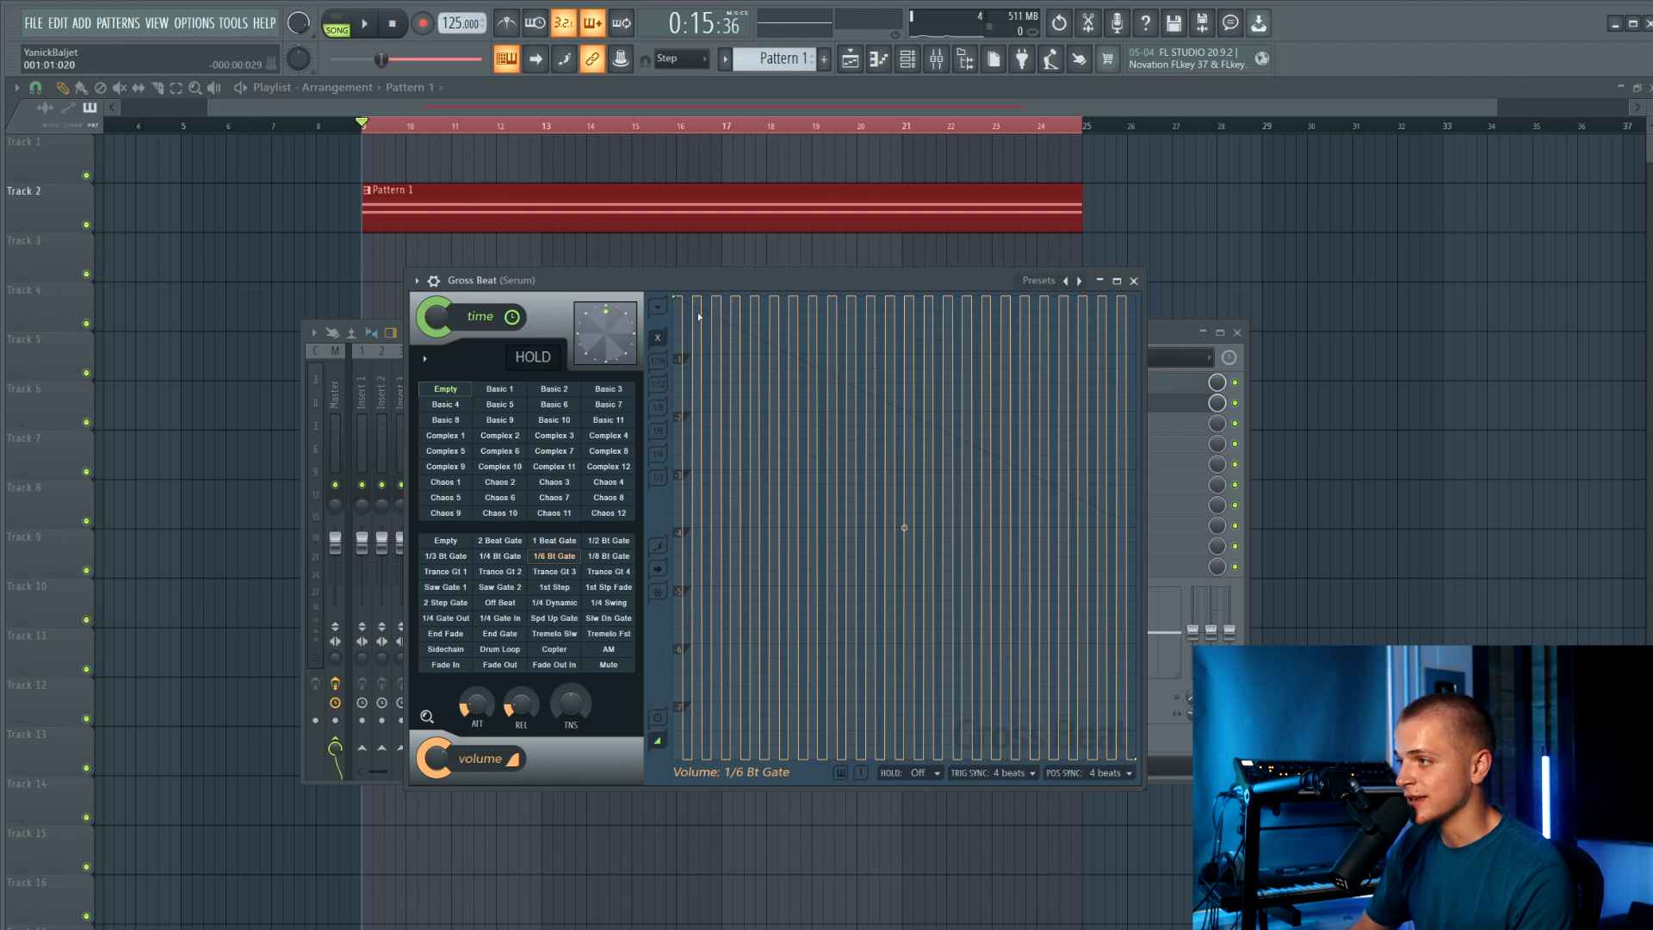
left_click_drag(695, 281, 654, 257)
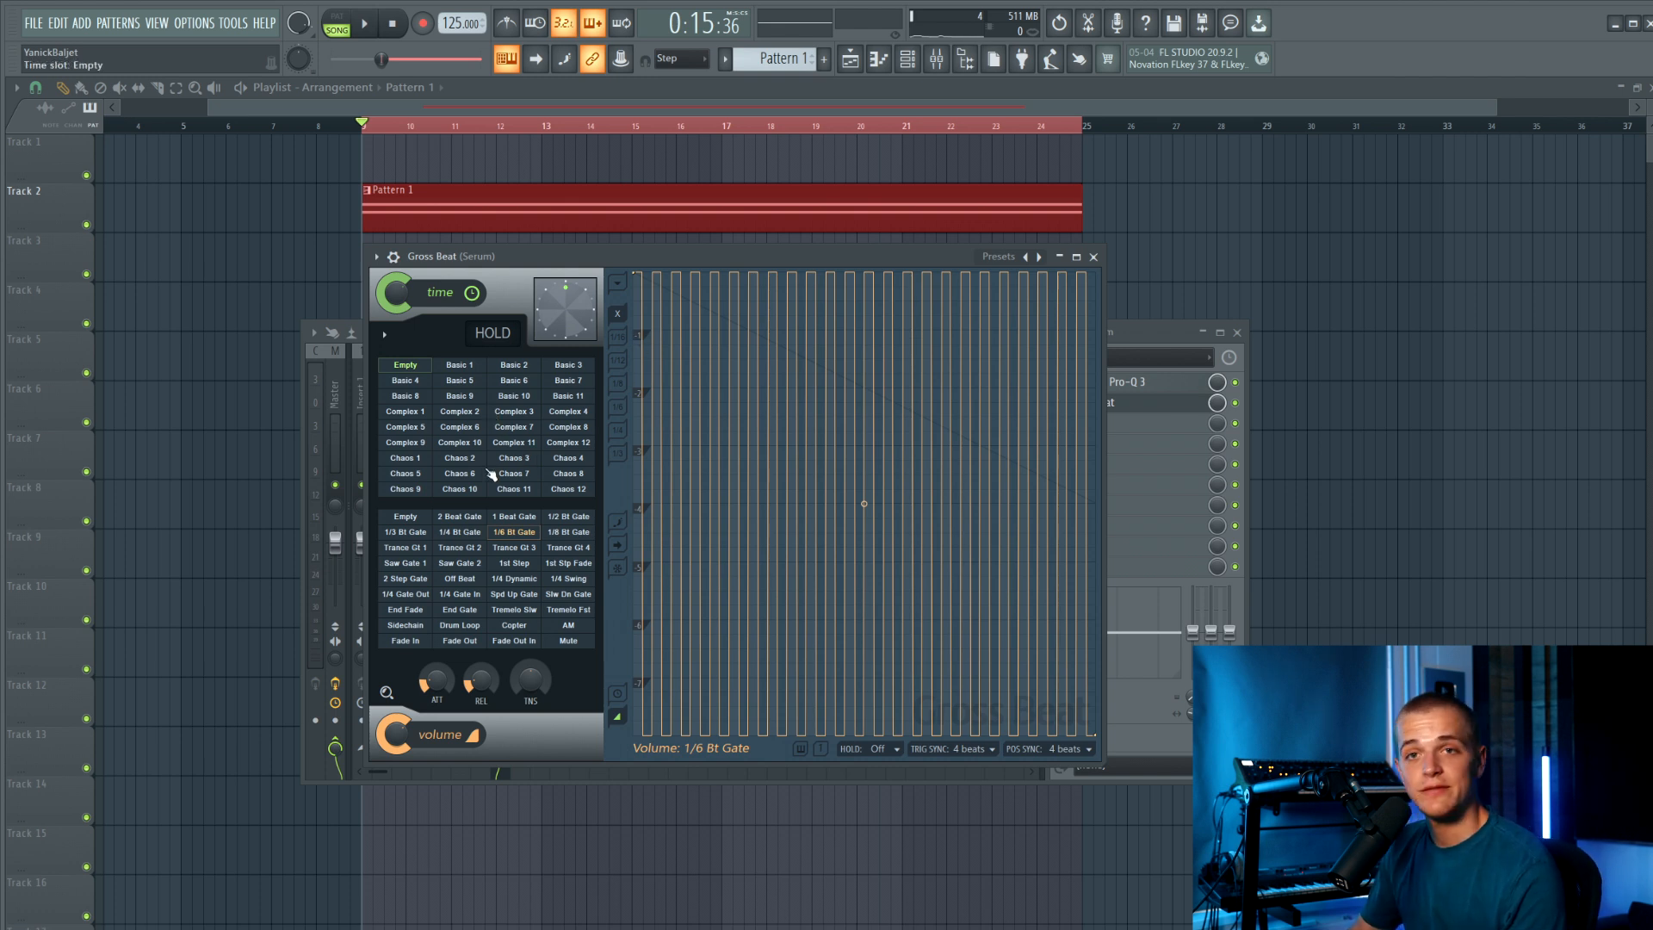
key("space")
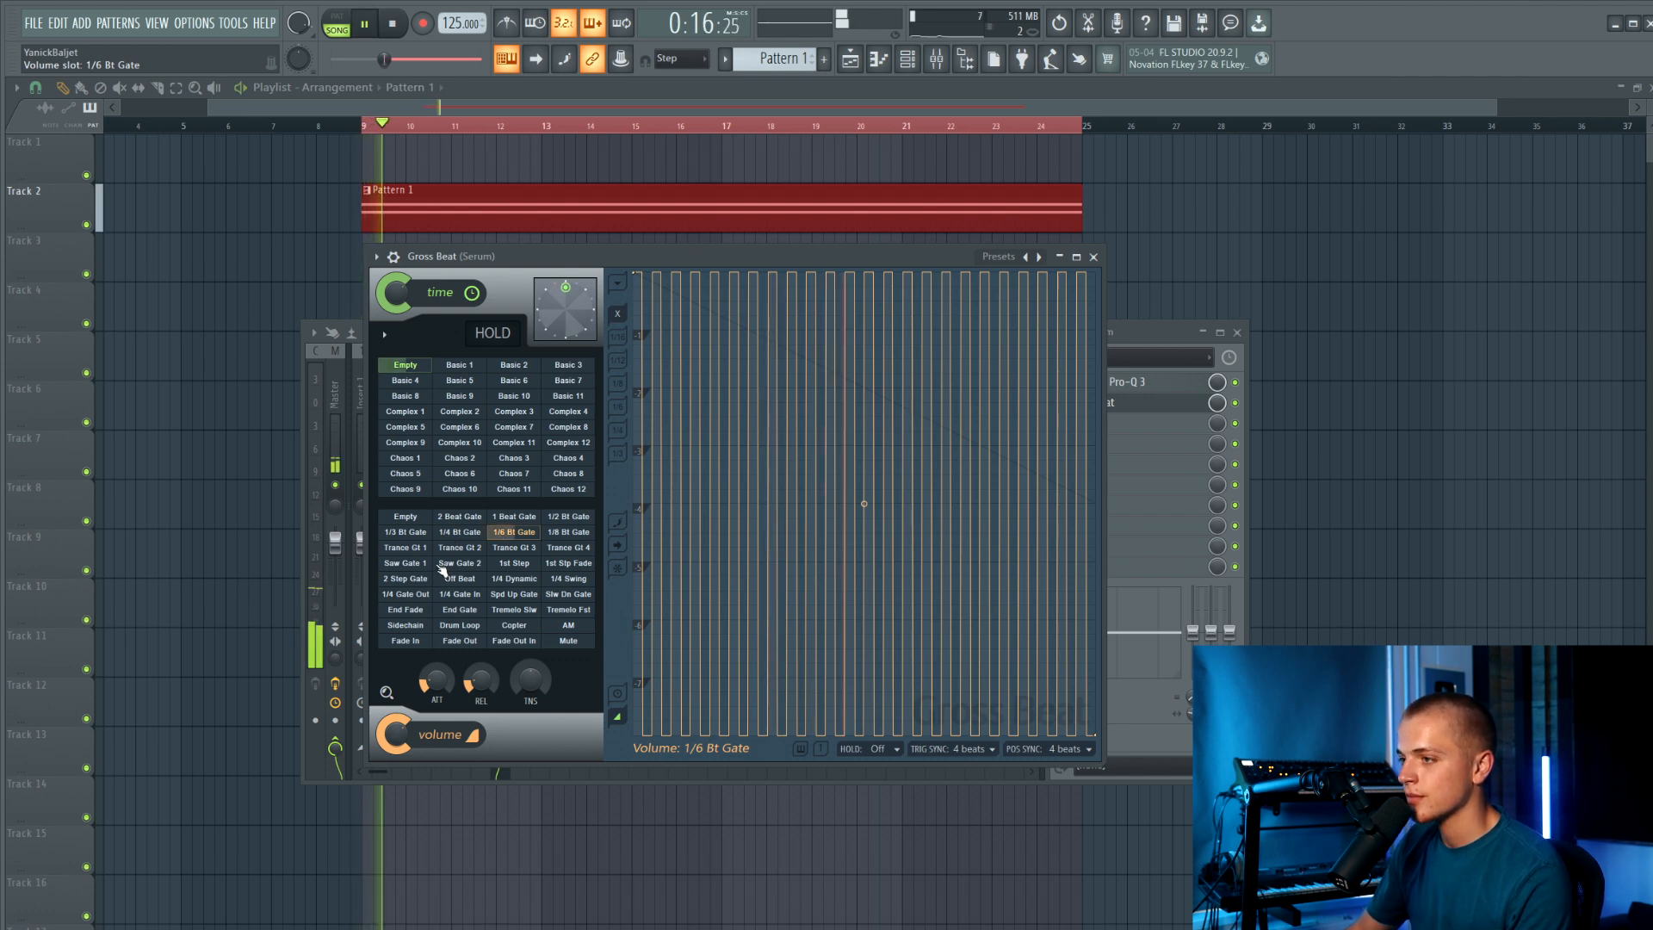
Audition the 1/8 Bt Gate, Trance Gt 1 and Trance Gt 2 volume presets in Gross Beat.
left_click(561, 532)
key("space")
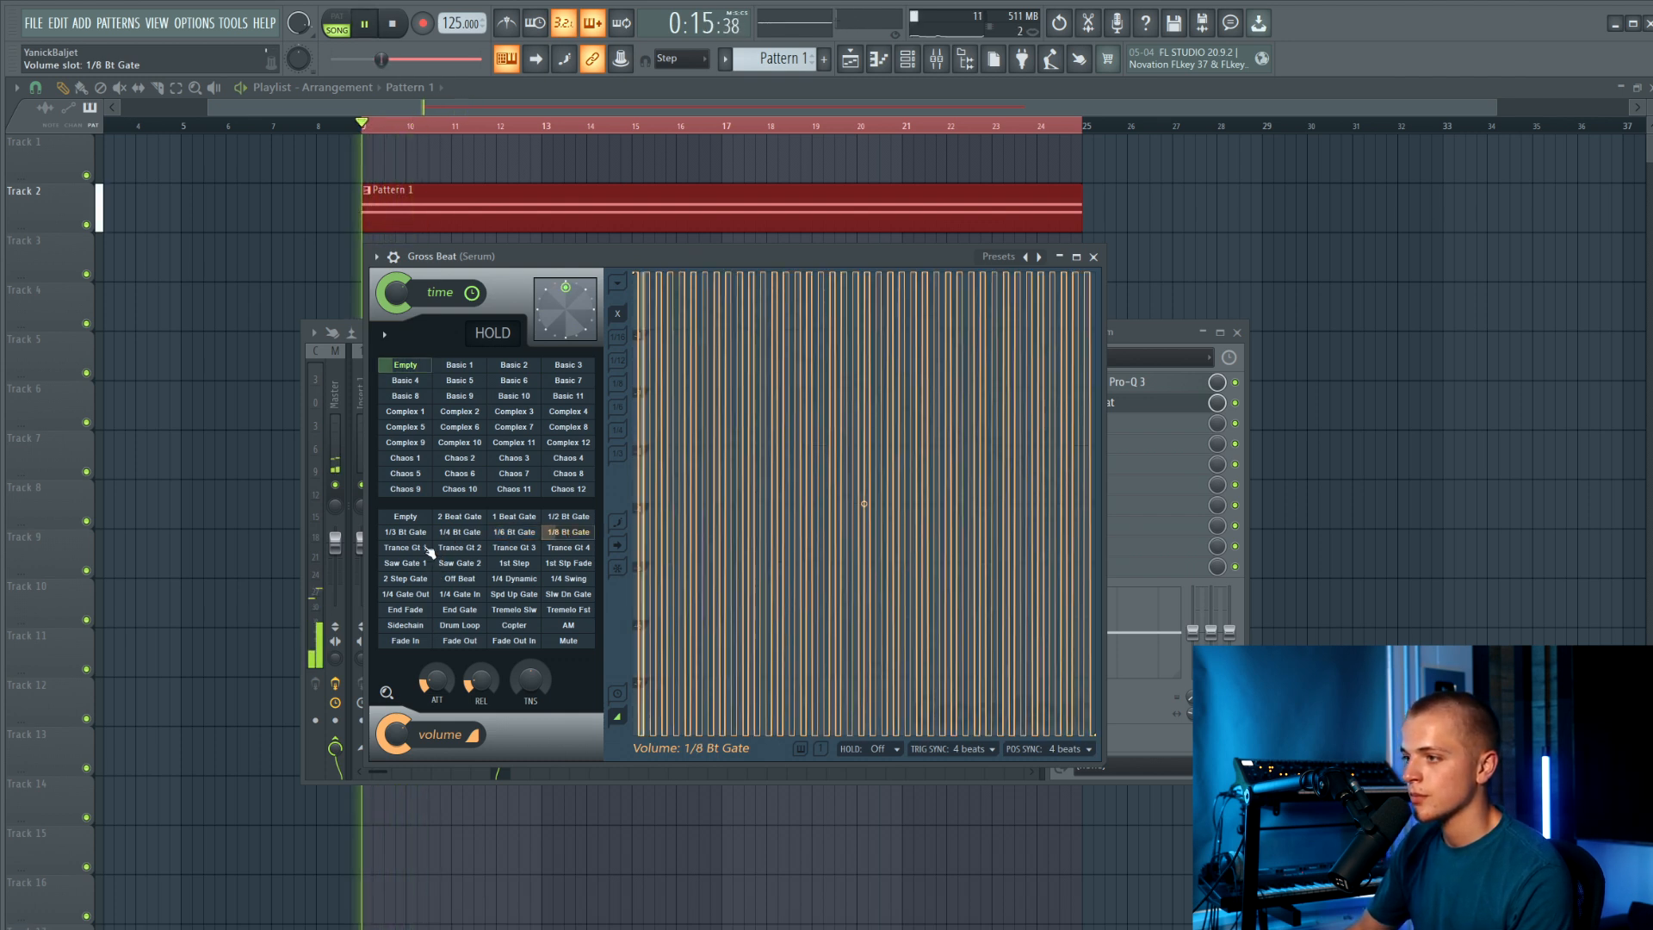
left_click(424, 549)
key("space")
left_click(463, 549)
key("space")
key("space")
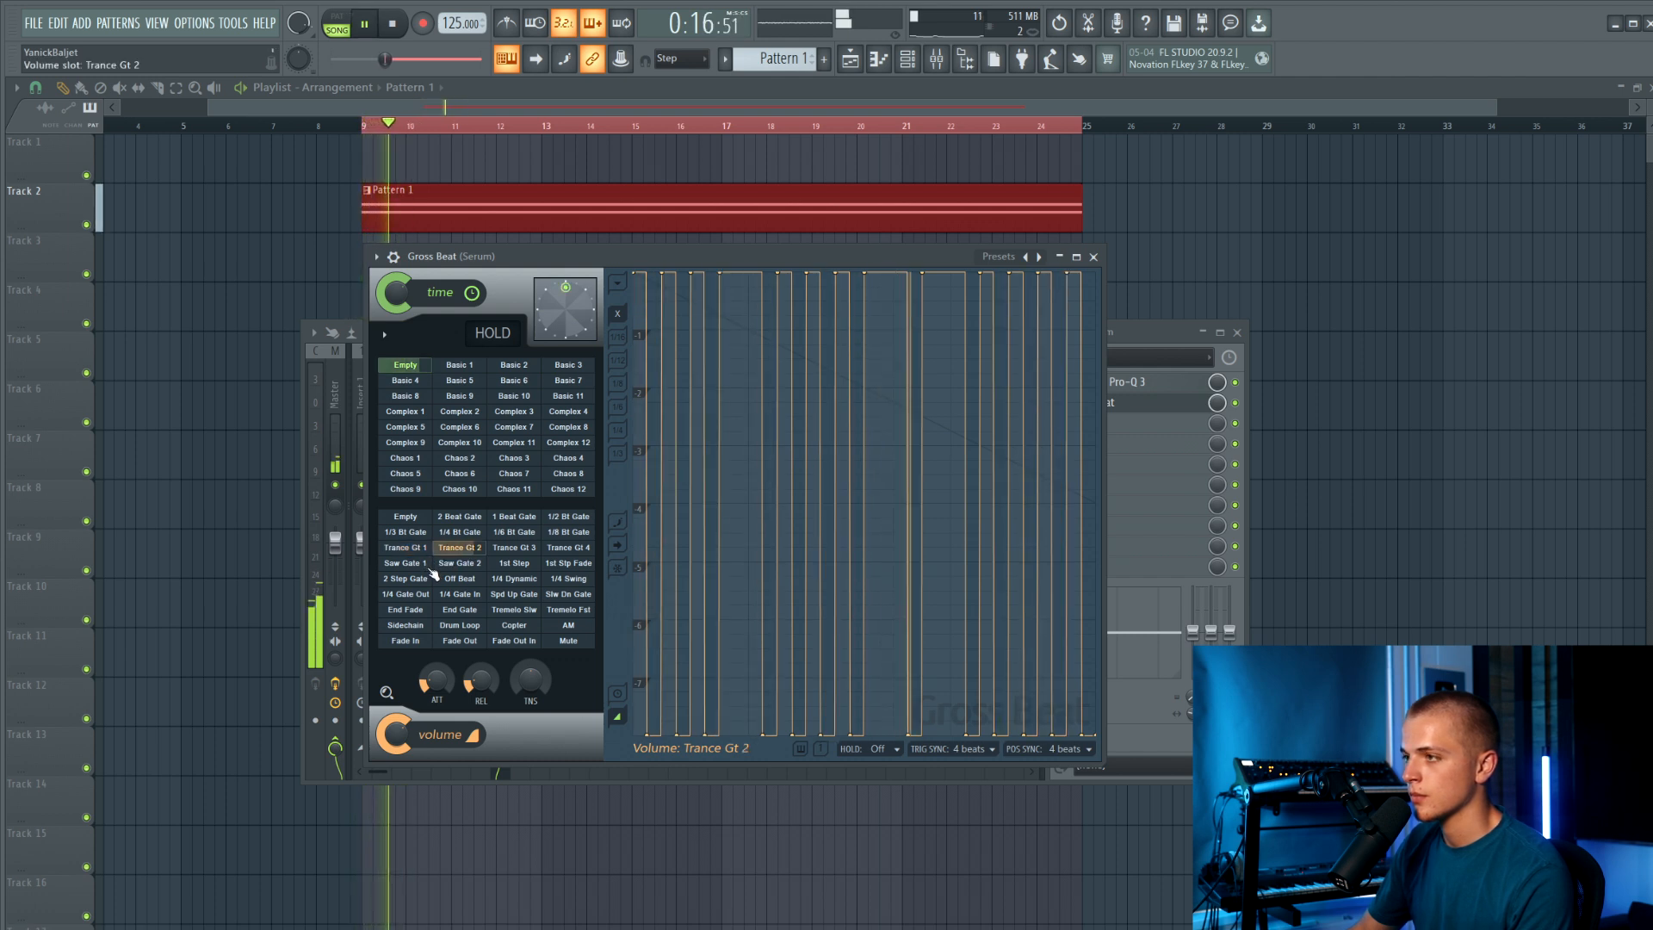
Apply the Saw Gate 1 volume preset in Gross Beat and audition it.
left_click(428, 567)
key("space")
key("space")
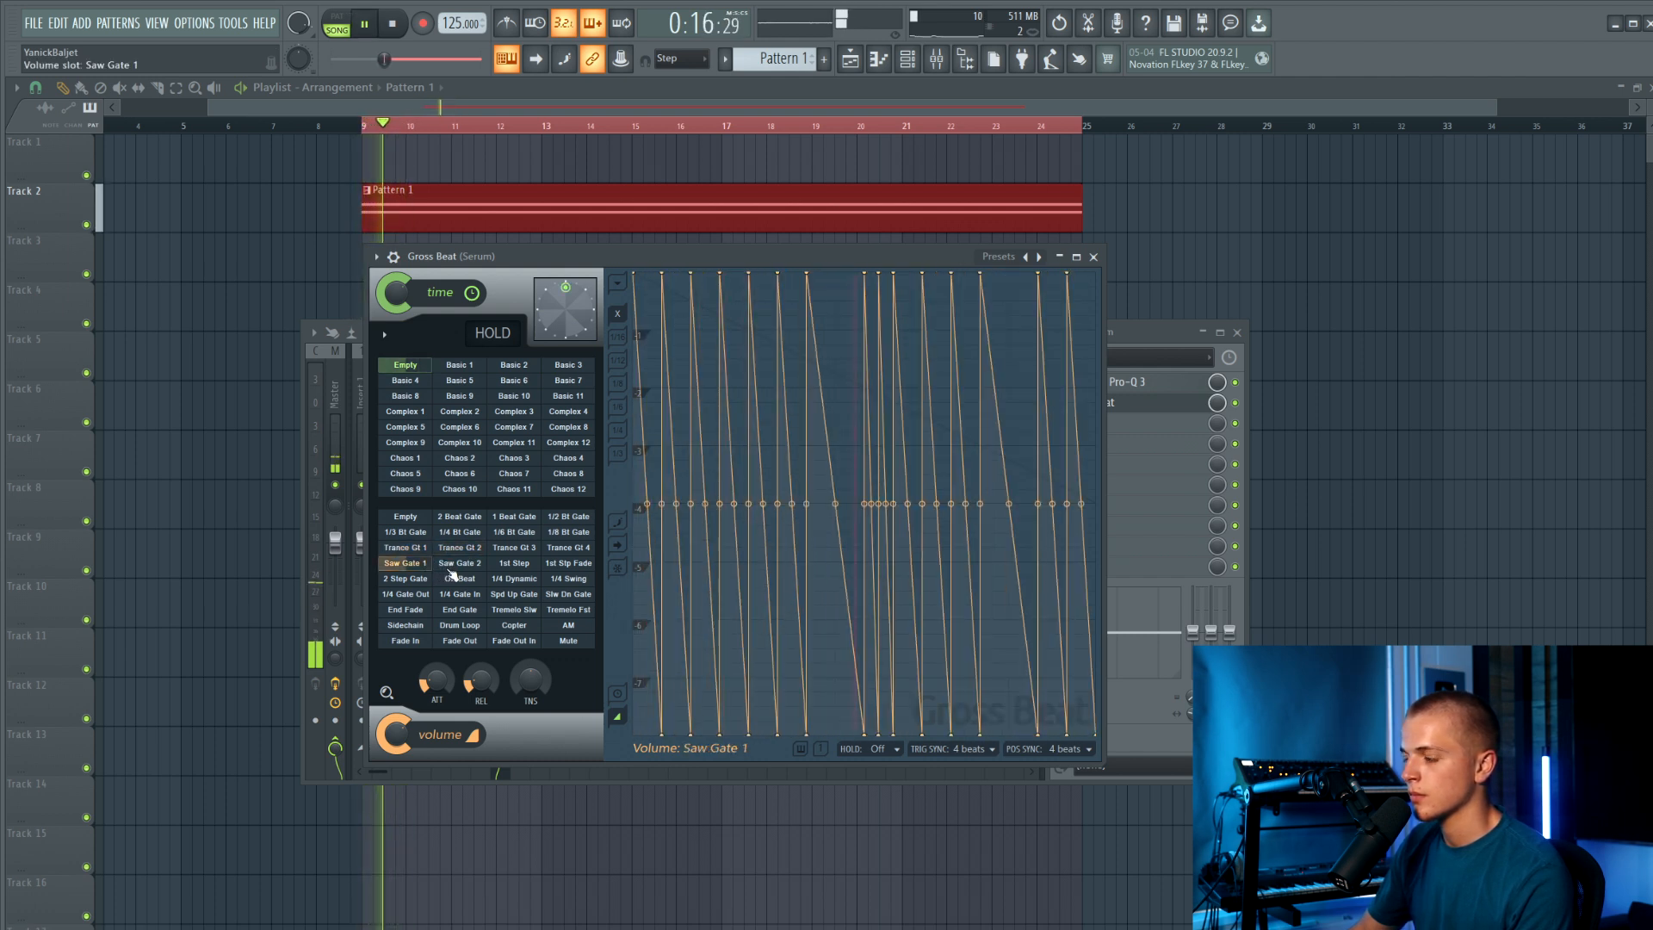
key("space")
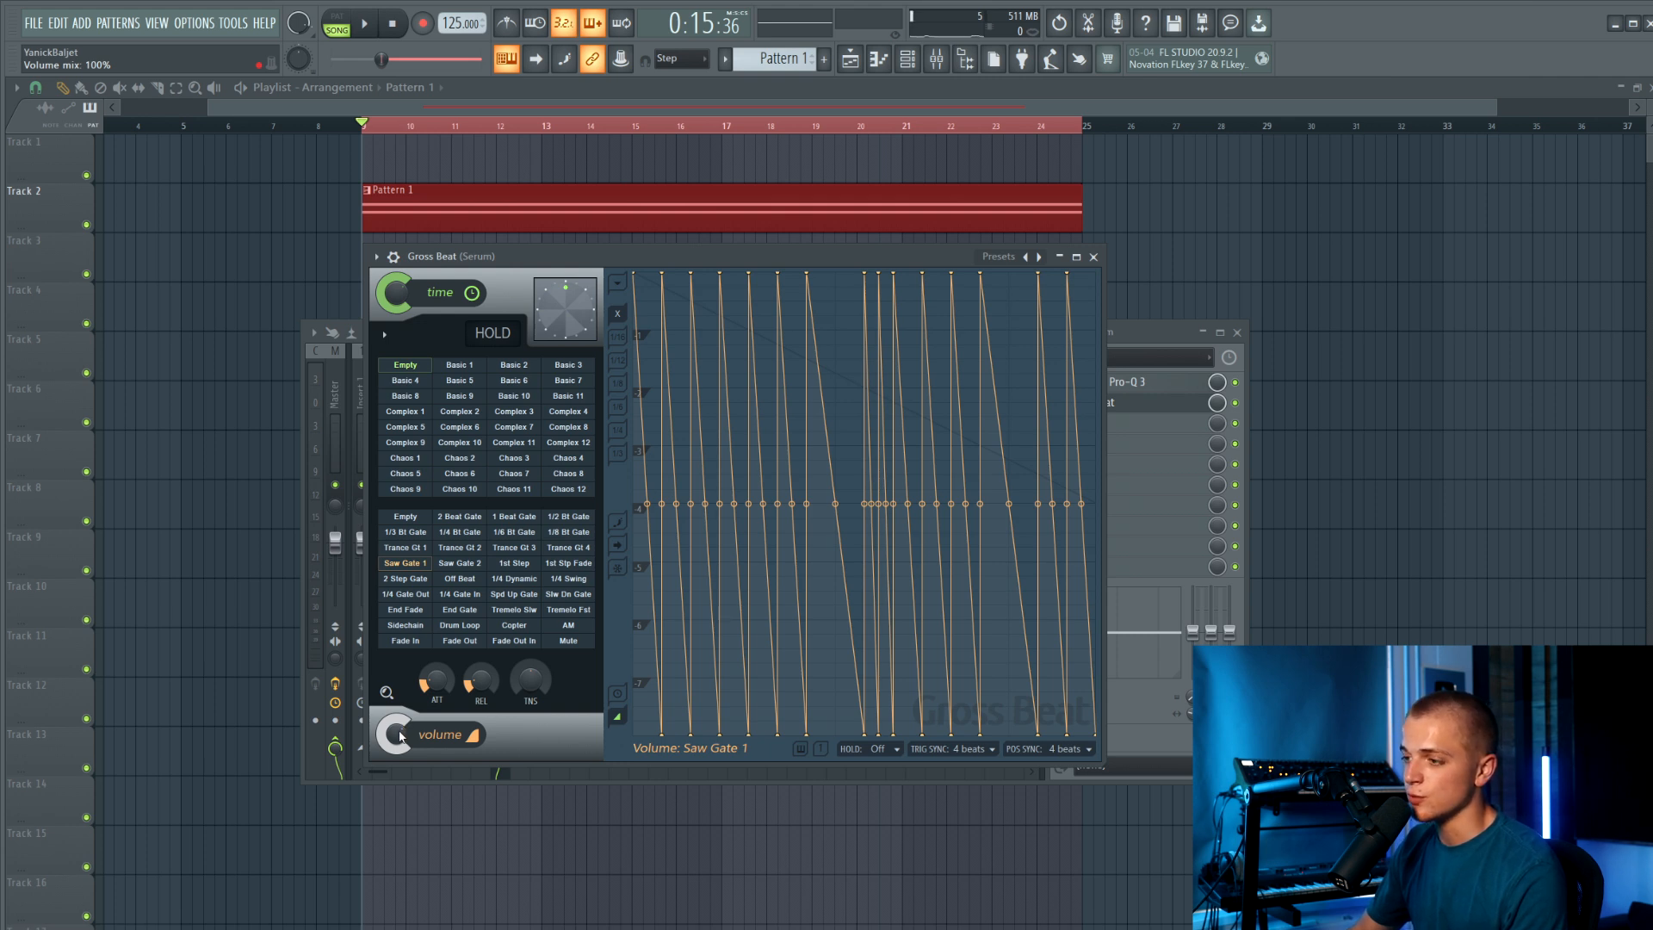
Try Gross Beat's volume mix at about 54% during playback, then restore it to full.
left_click_drag(400, 736, 400, 757)
key("space")
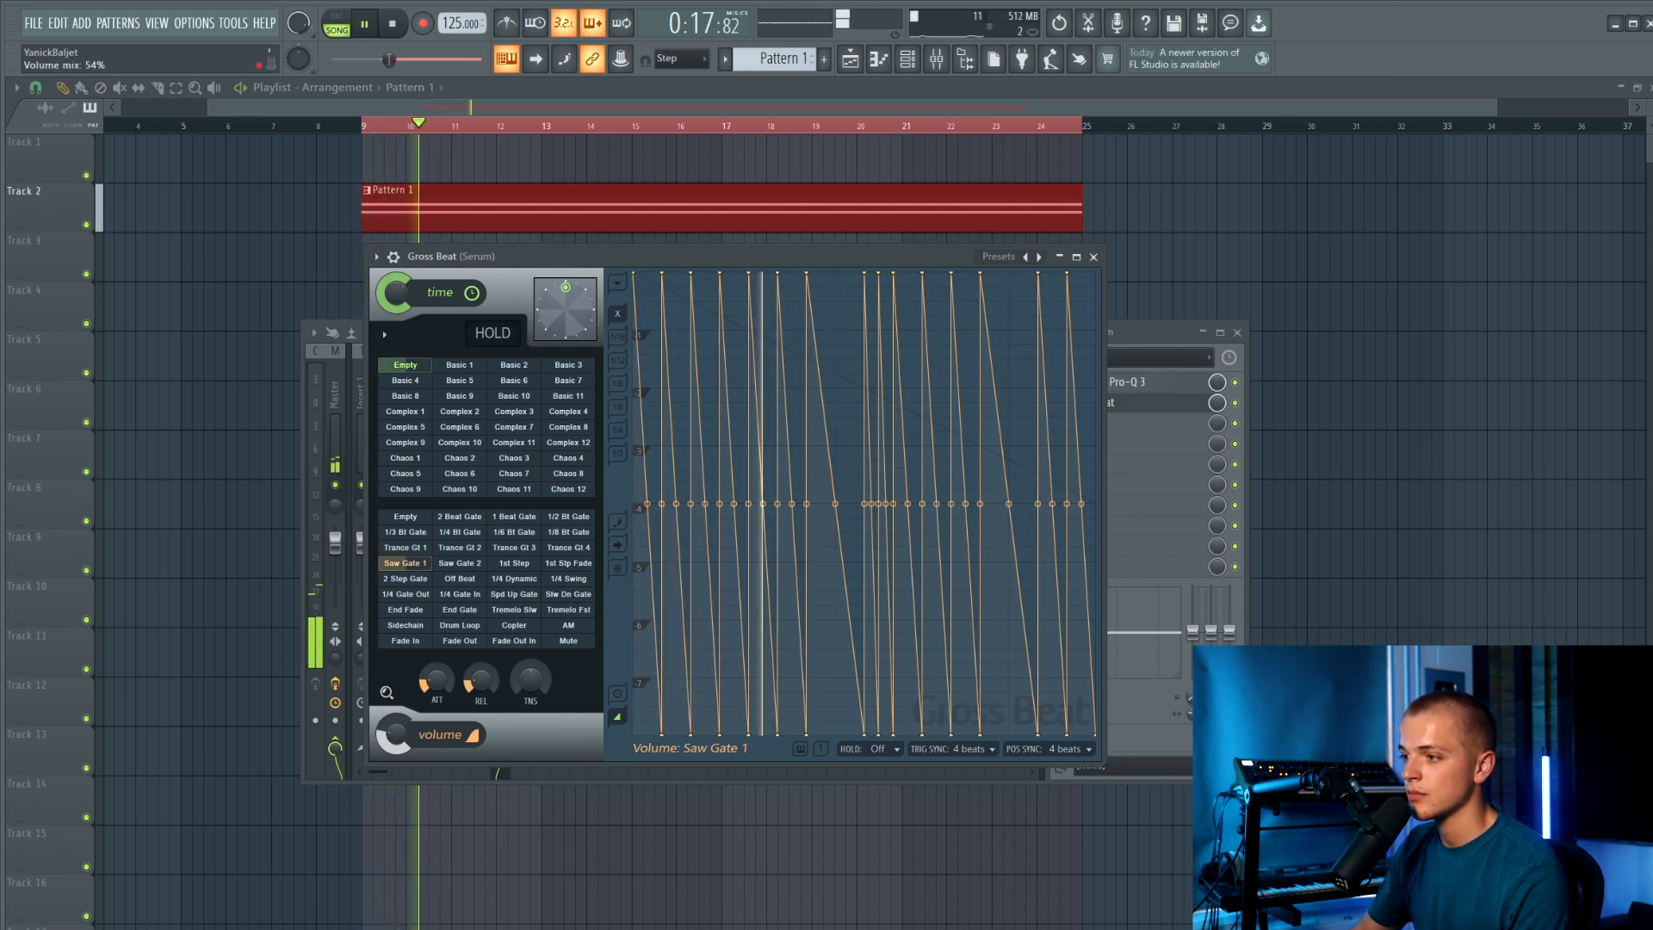
left_click_drag(400, 736, 400, 741)
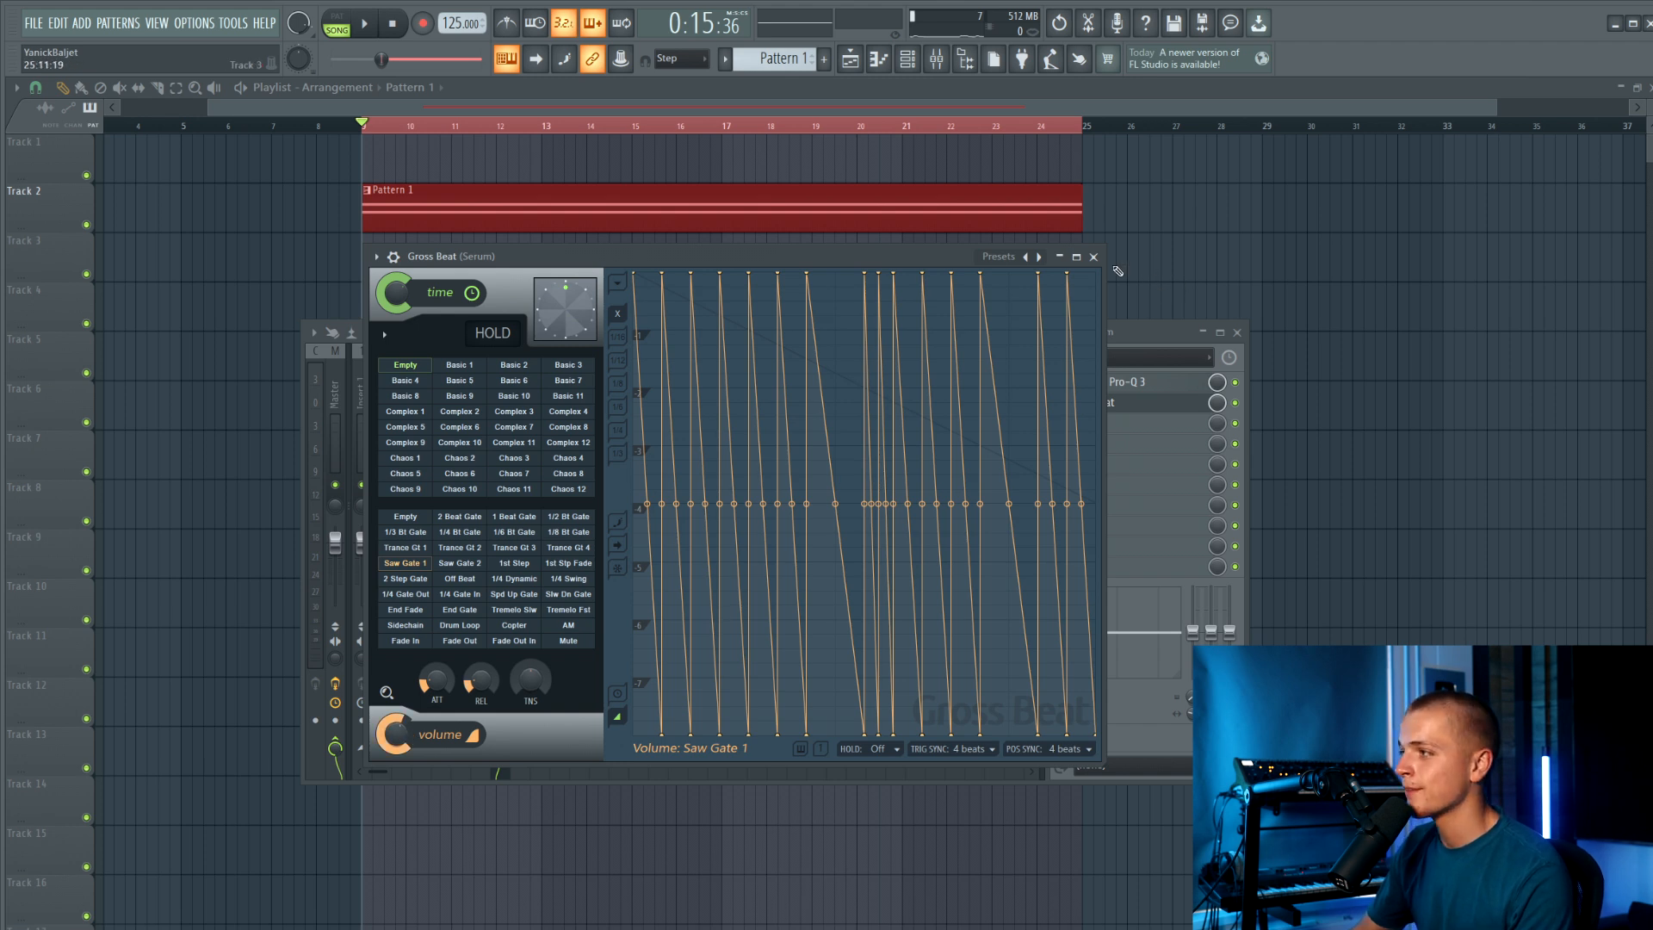
Close Gross Beat and load Fruity Delay 2 into effect slot 3 of the Serum mixer track.
left_click(1090, 402)
left_click(1079, 423)
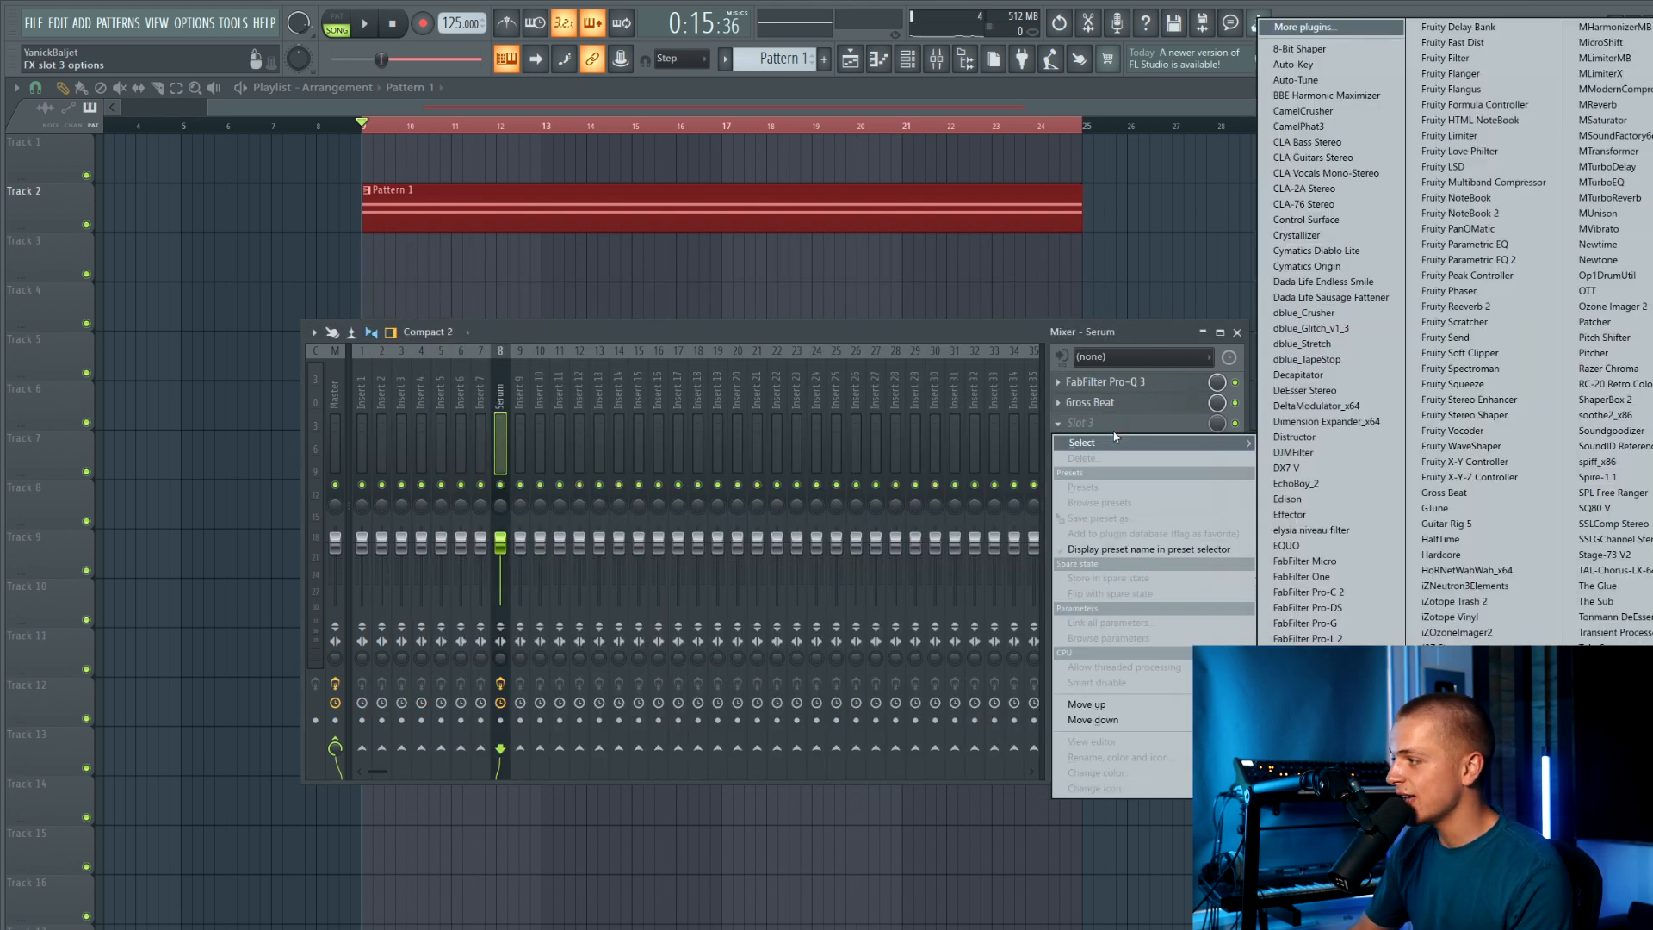
left_click(1317, 904)
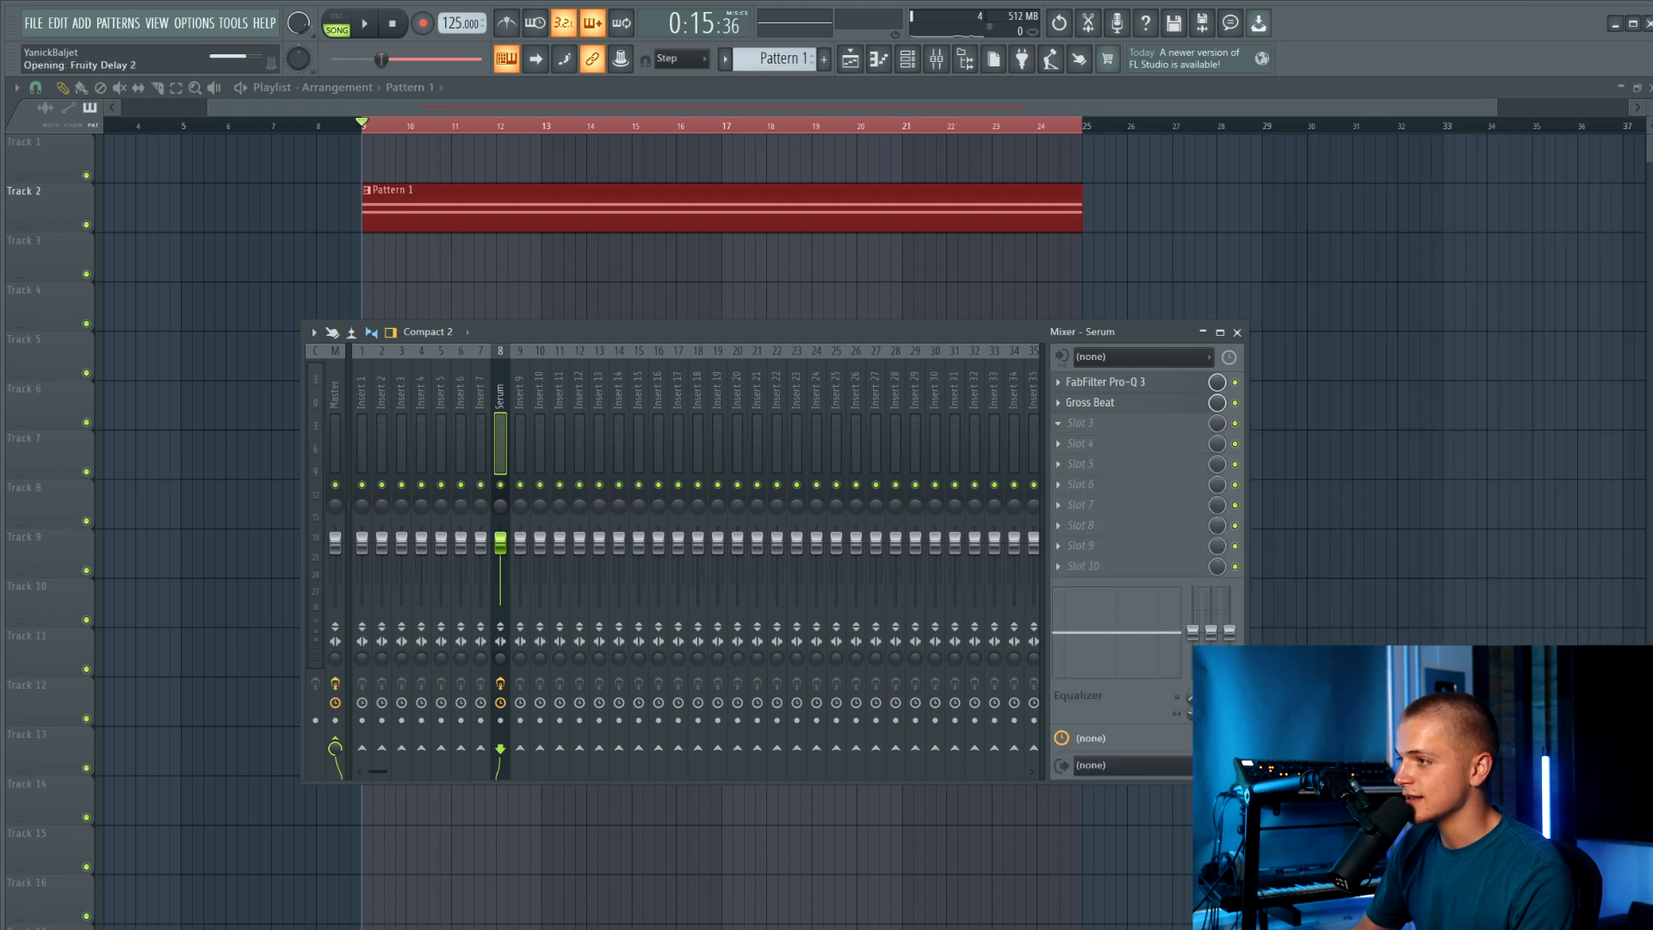
Set Fruity Delay 2's feedback mode to ping-pong while listening to the pattern, then stop playback.
key("space")
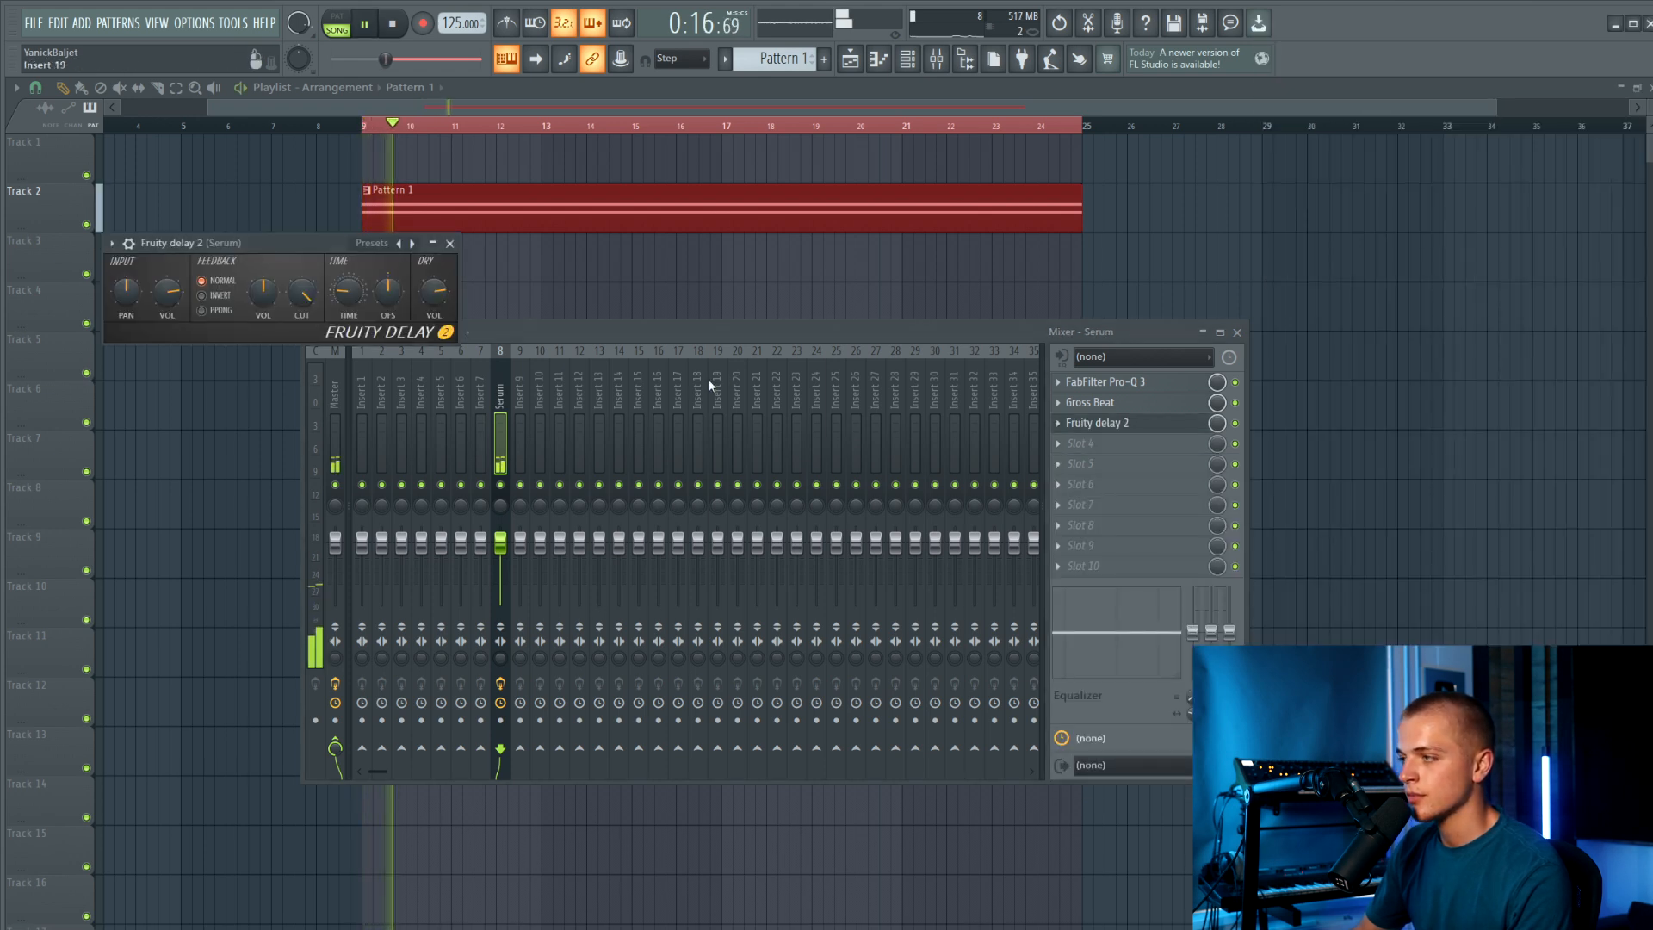
left_click(200, 310)
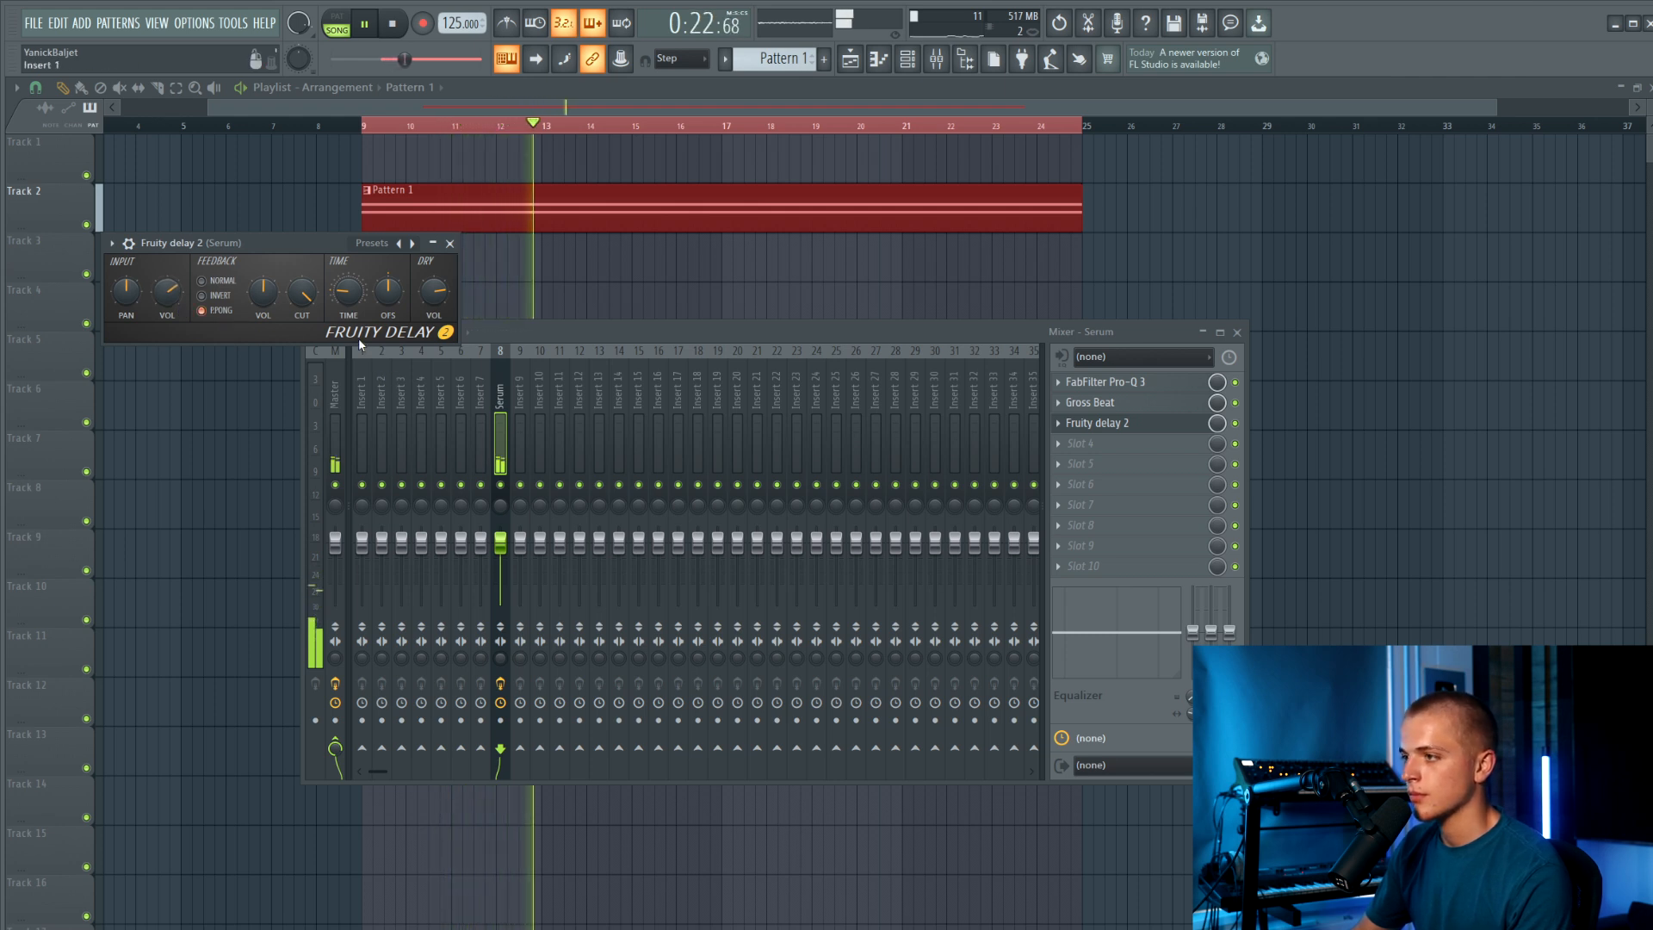
left_click(398, 26)
left_click_drag(278, 250, 499, 268)
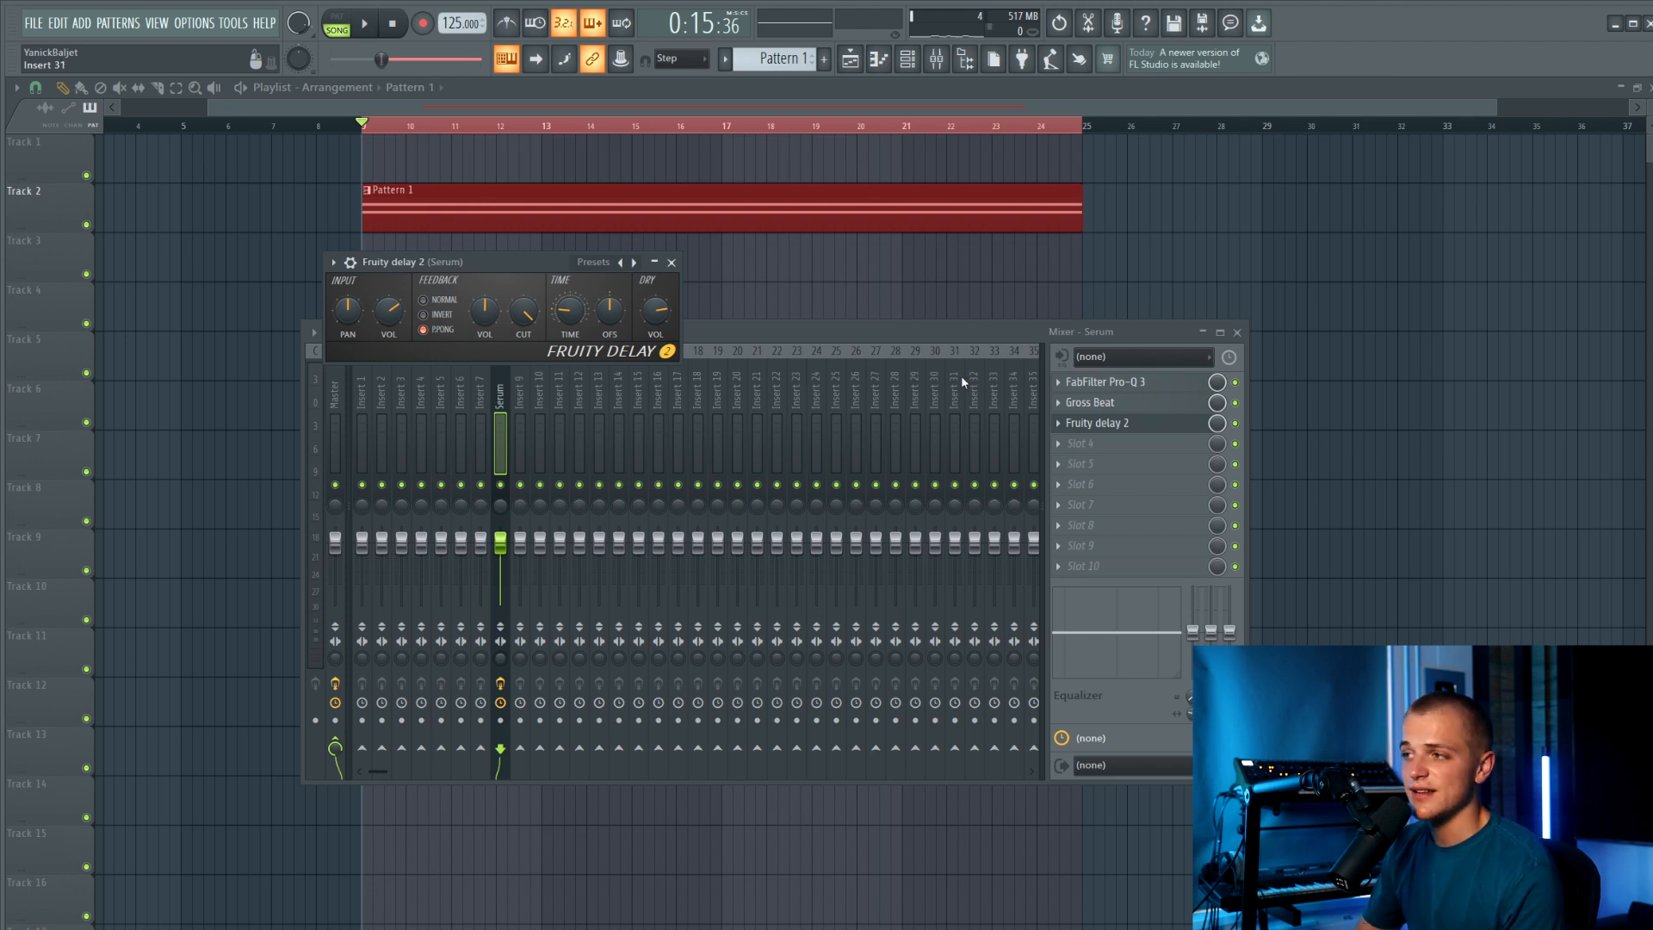
Lower Fruity Delay 2's feedback cutoff while listening to the pattern, then return to the mixer and stop playback.
left_click_drag(444, 273, 574, 309)
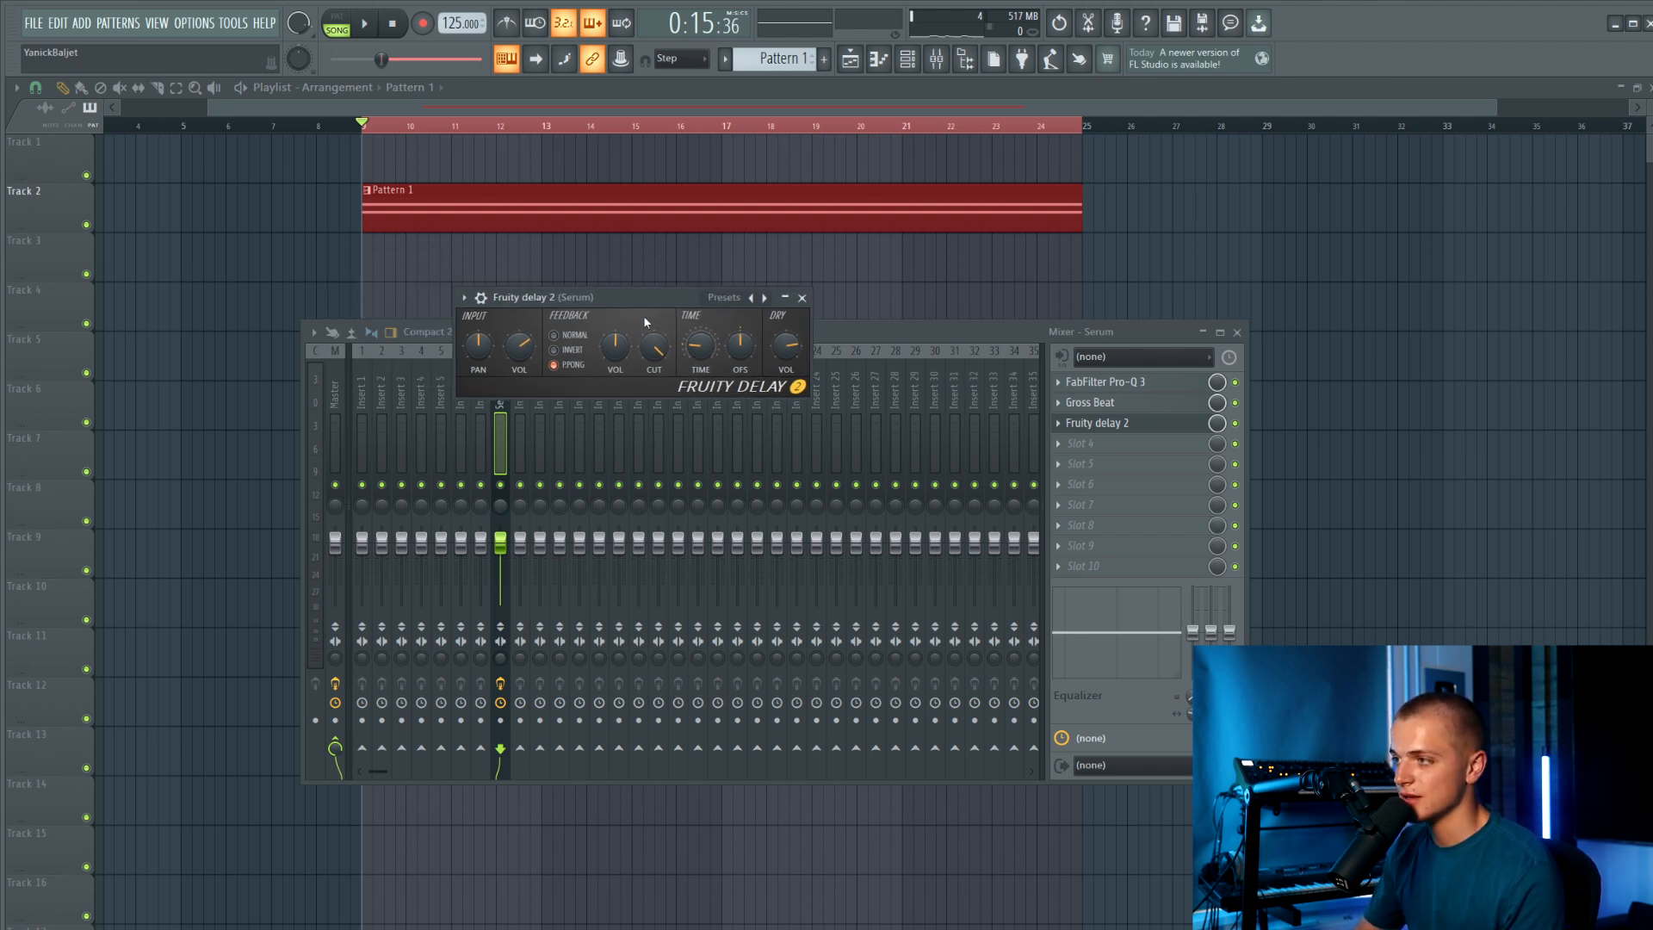
key("space")
left_click_drag(658, 335, 661, 353)
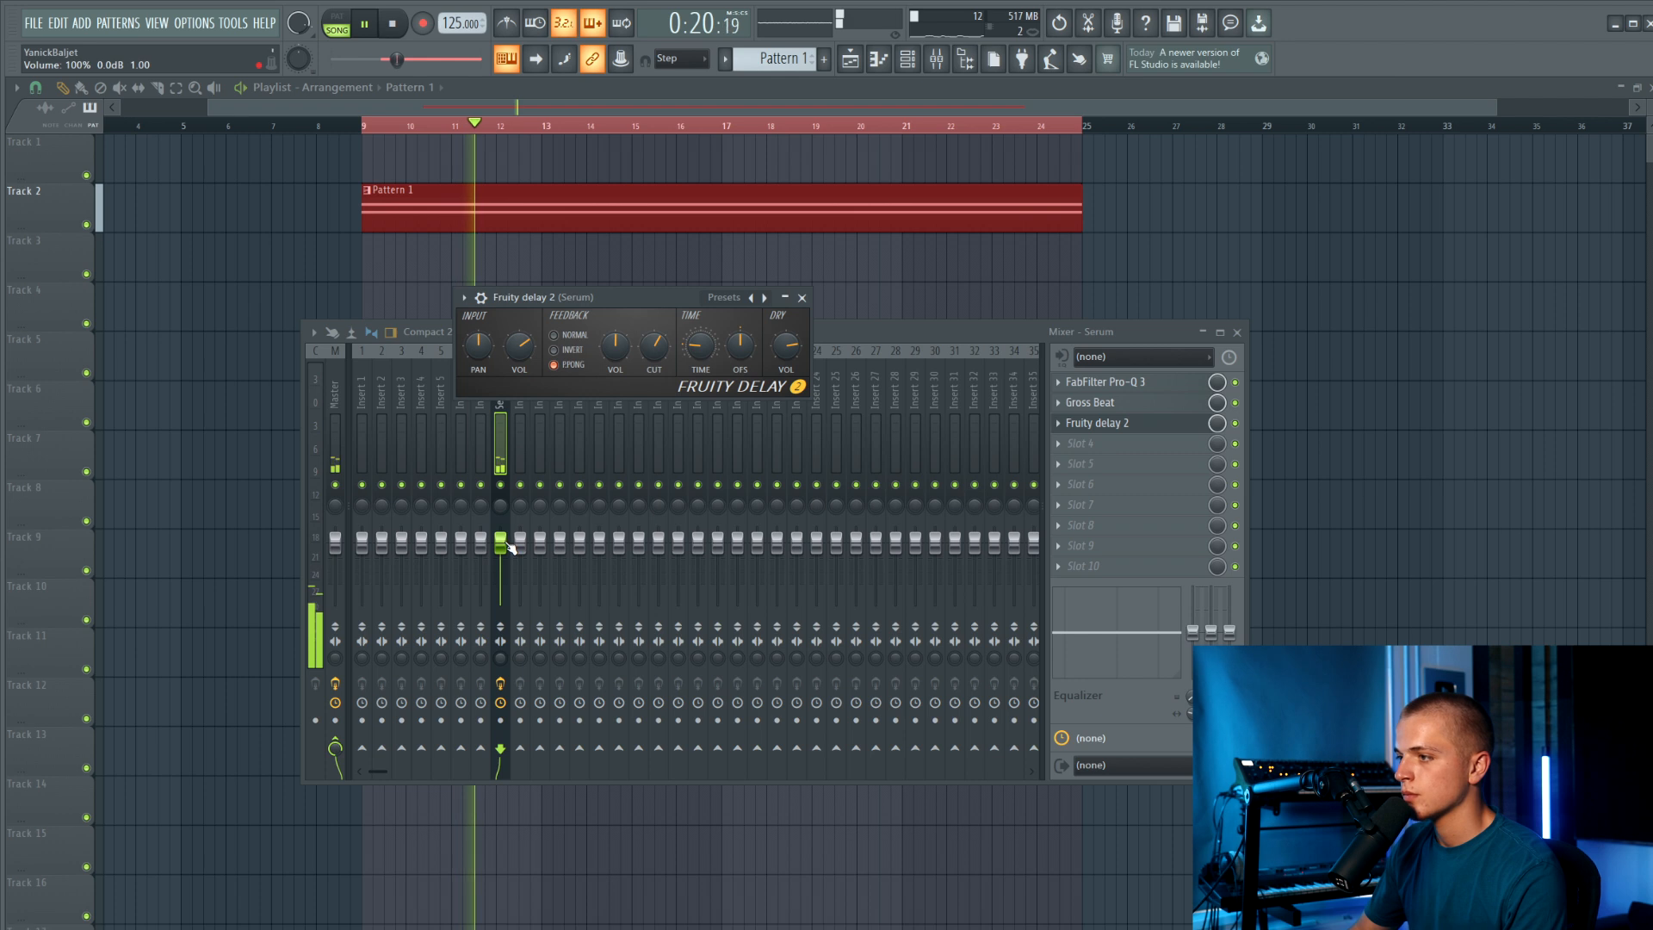
left_click(648, 512)
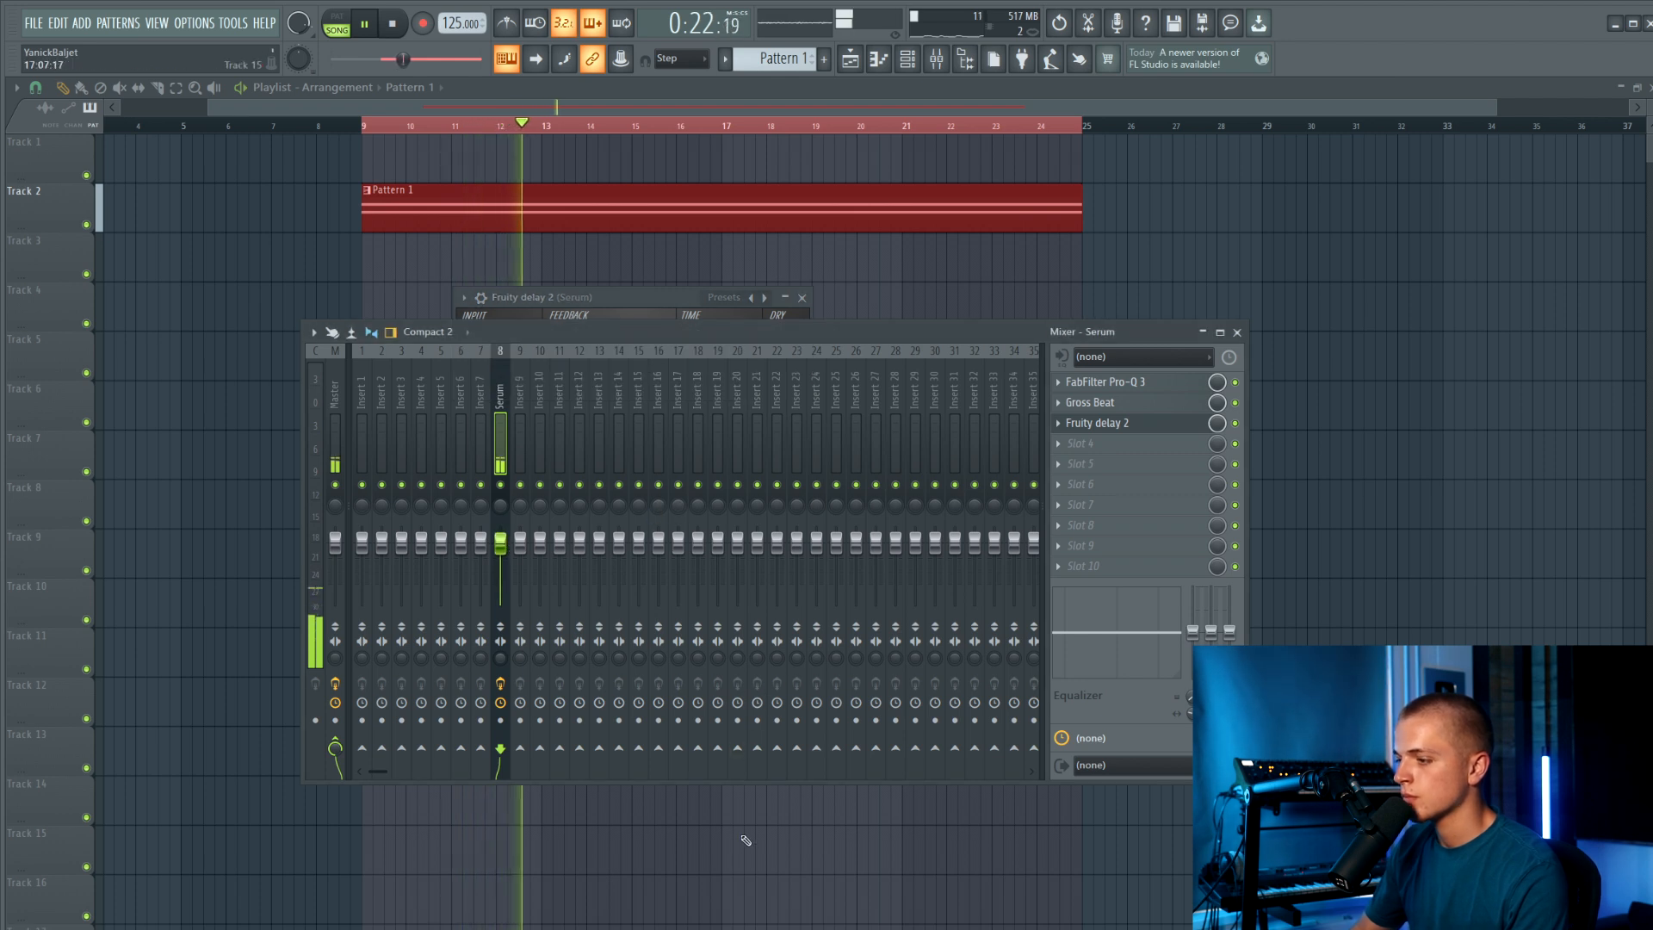
key("space")
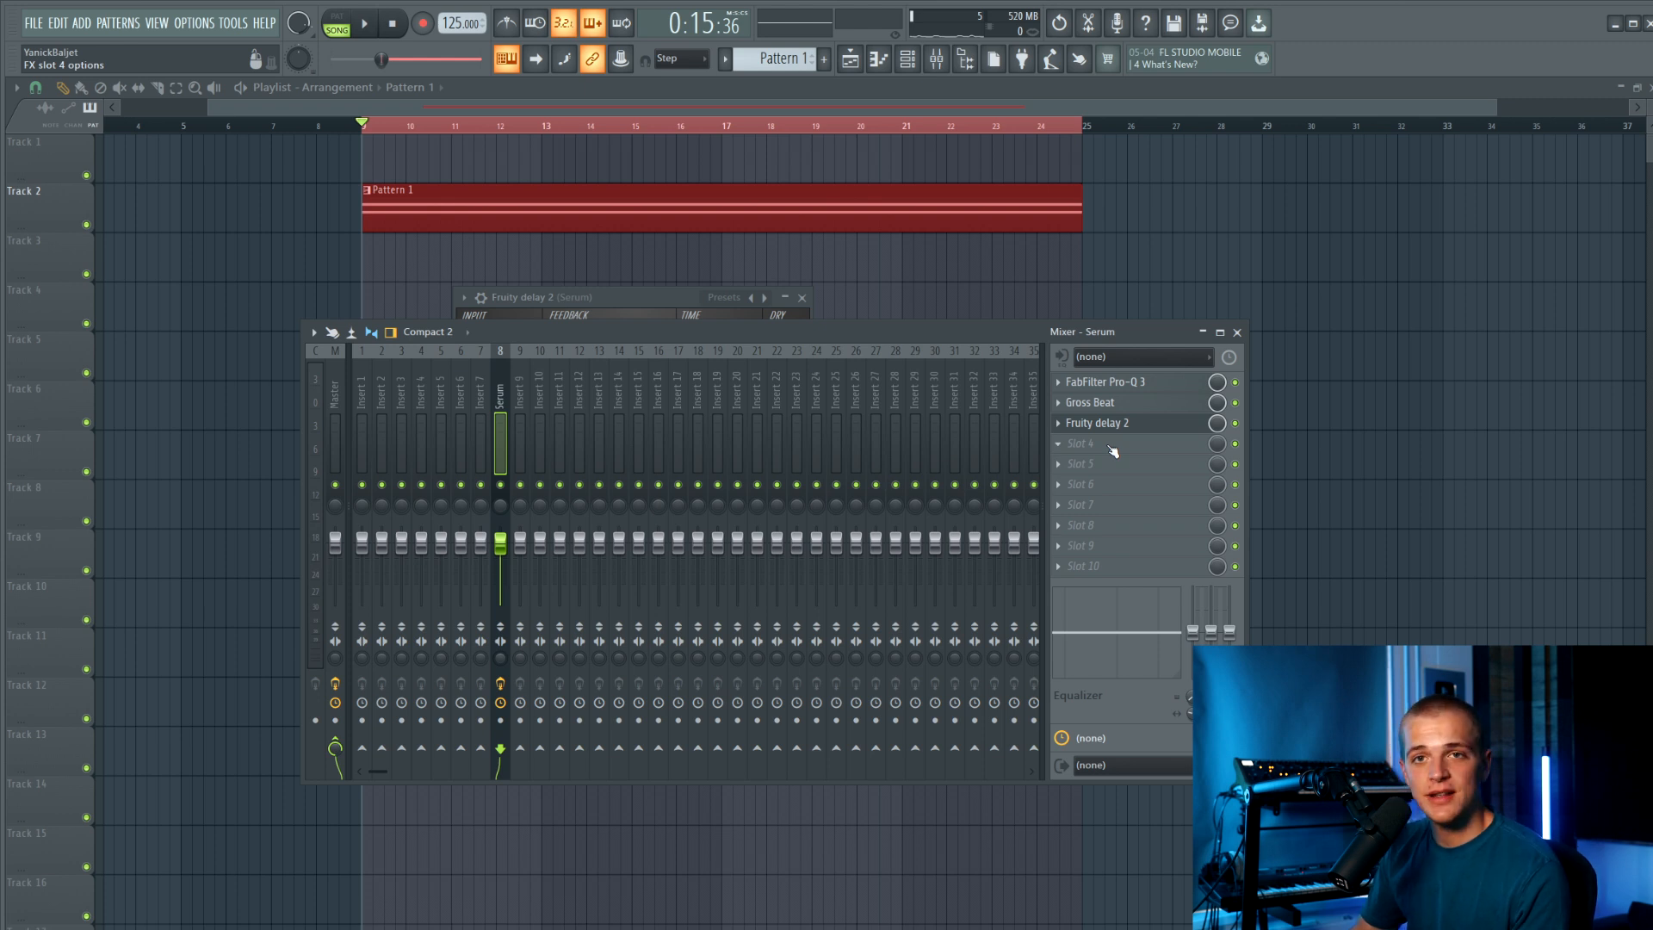
Load ShaperBox 2 into effect slot 4 of the Serum mixer track and add its Filter shaper.
left_click(1110, 446)
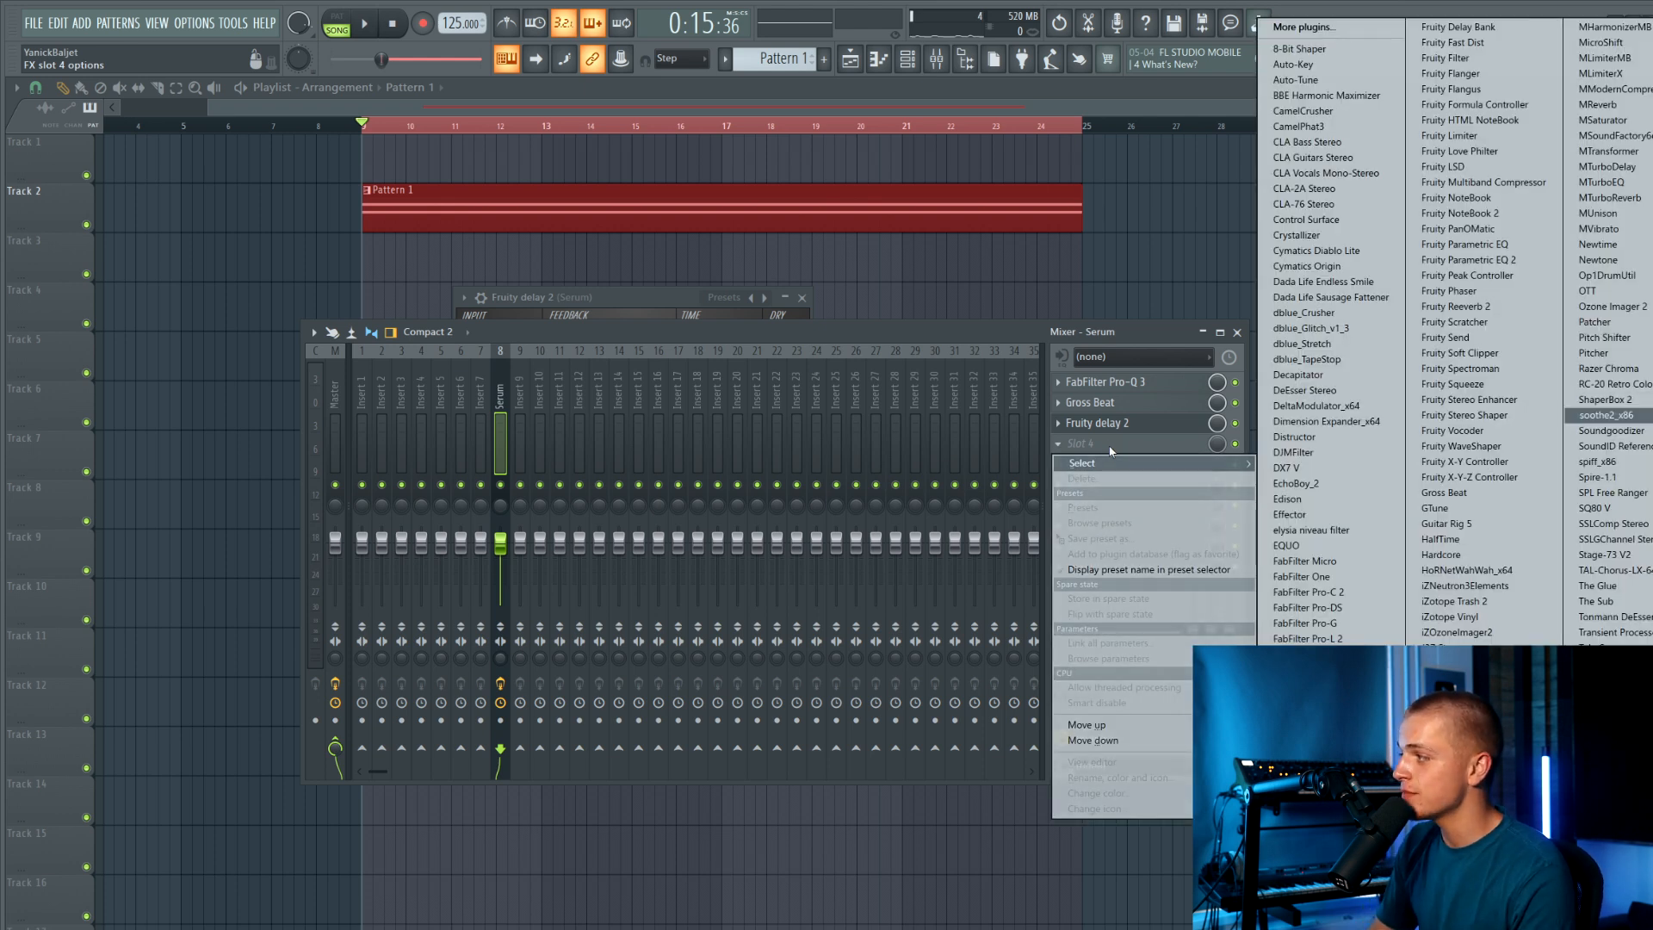
left_click(1605, 399)
left_click_drag(374, 267, 544, 261)
mouse_move(577, 339)
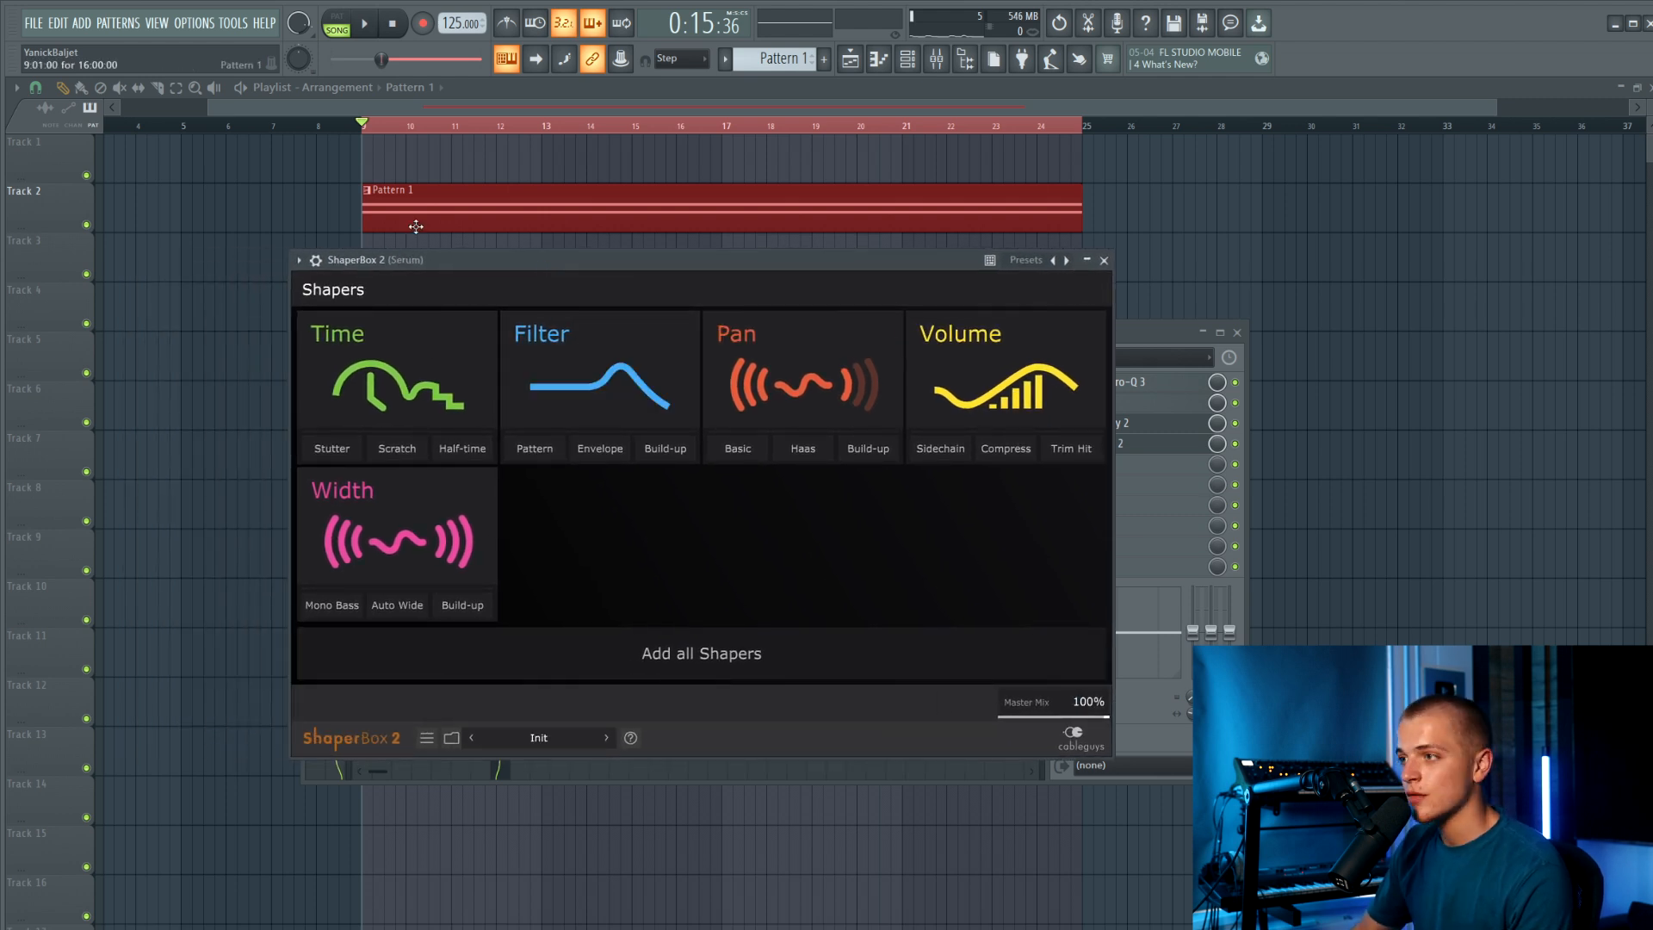
left_click(610, 354)
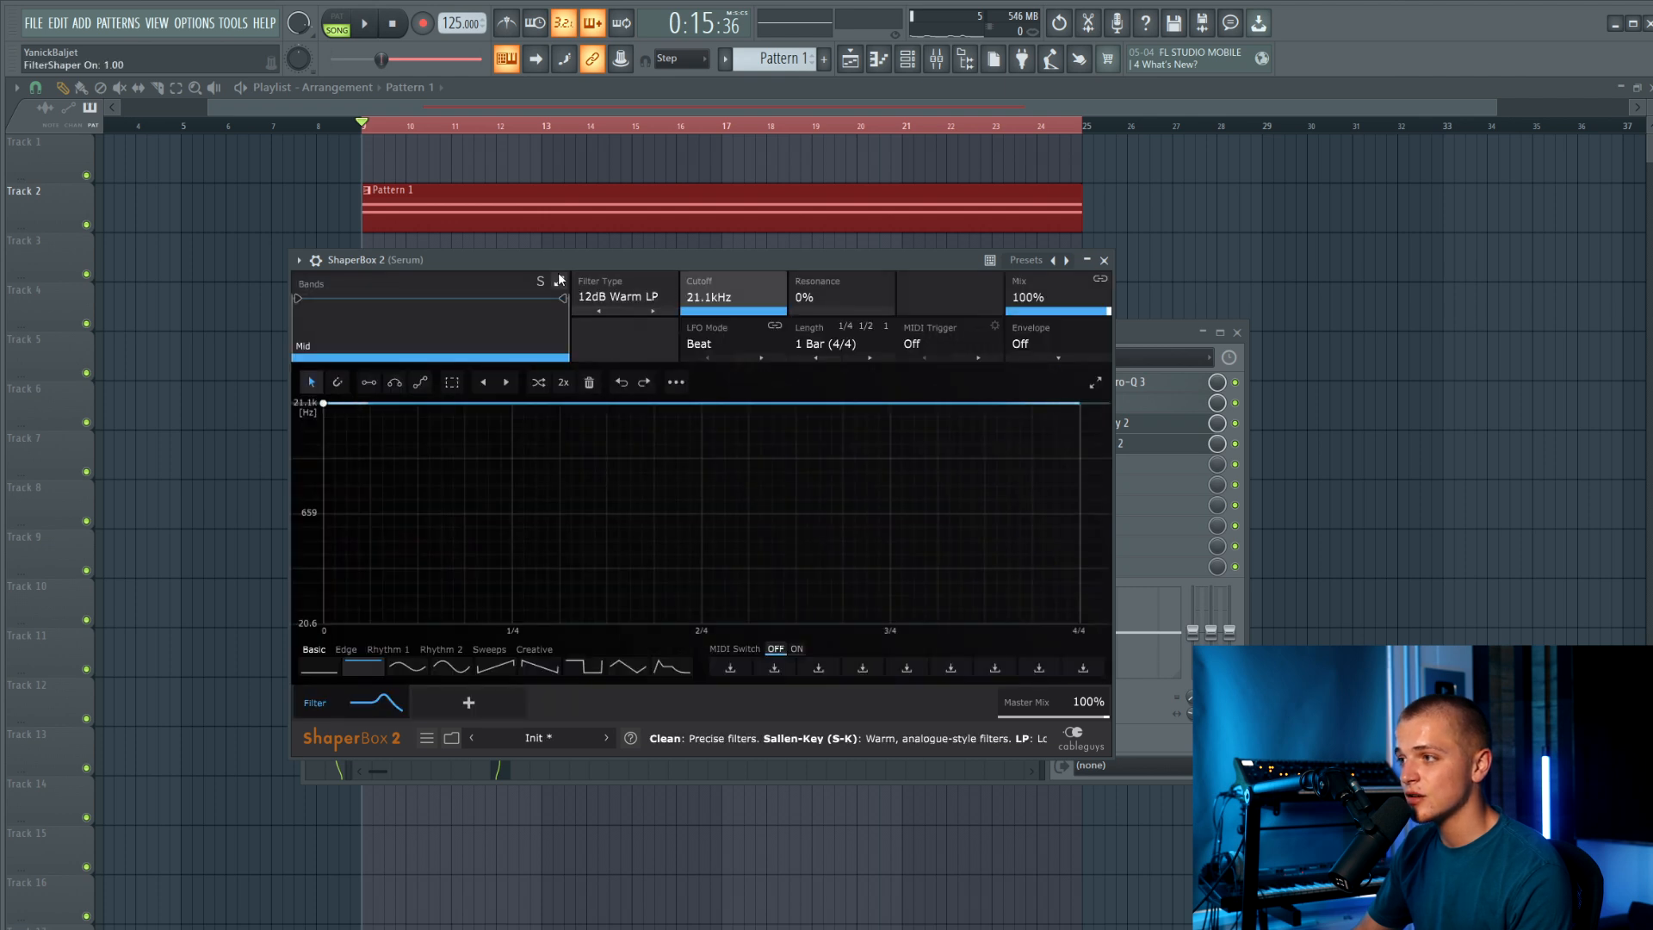
left_click_drag(551, 255, 533, 203)
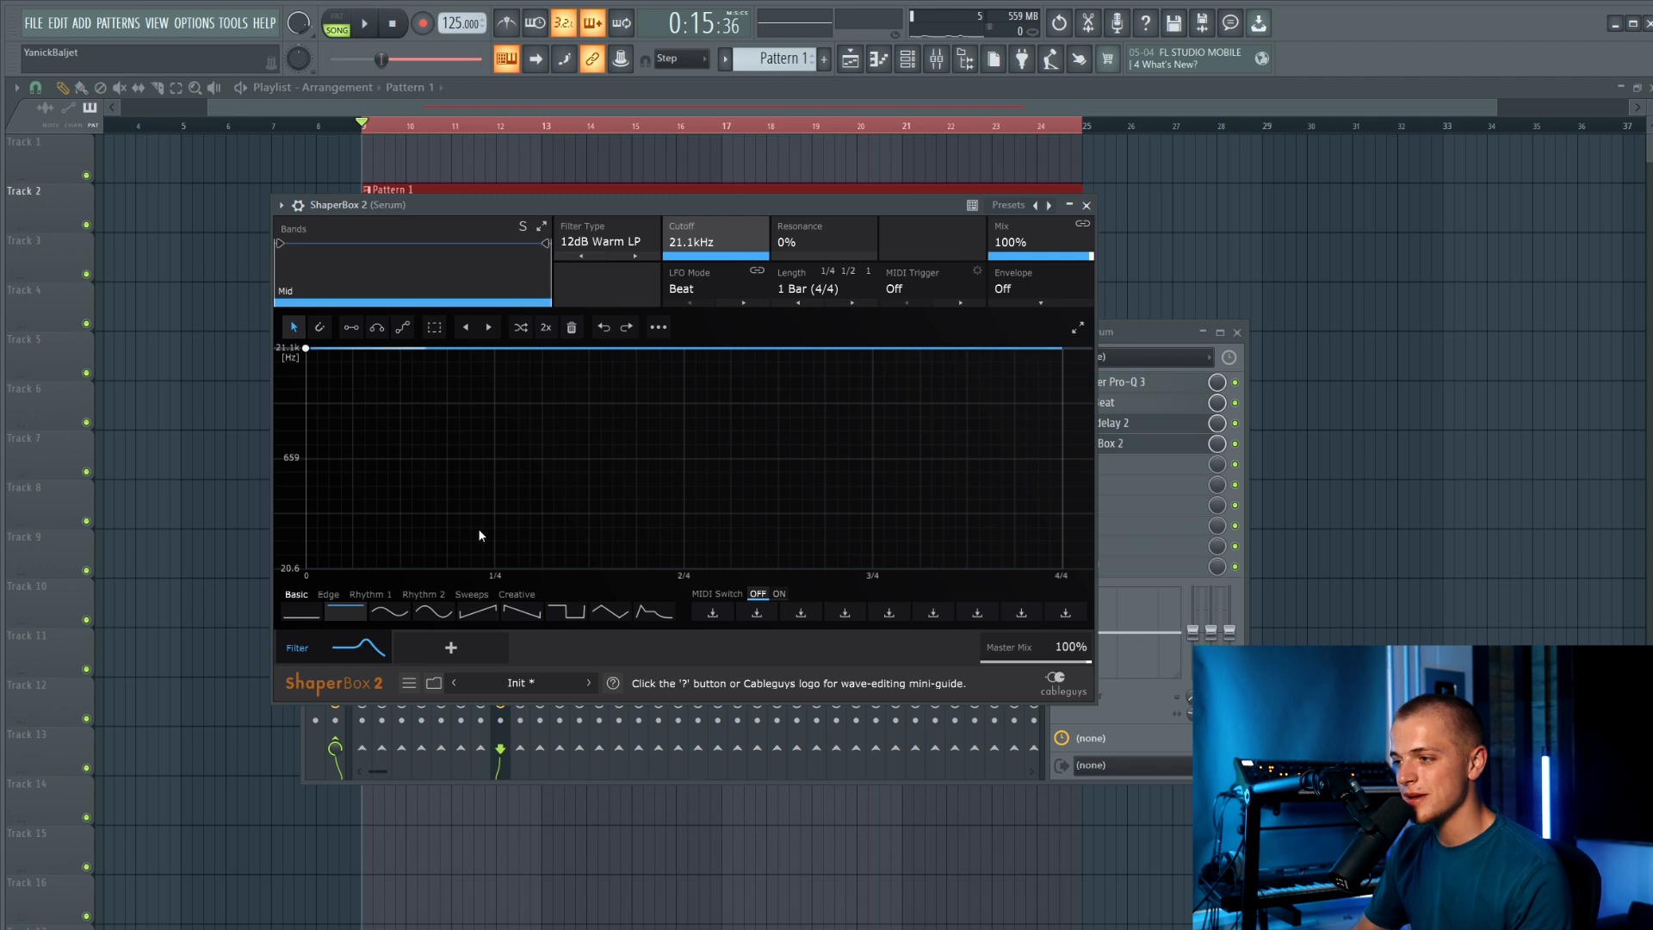
Apply the first Basic sine wave to the filter cutoff, set its LFO length to 1/4, and audition it.
left_click(399, 616)
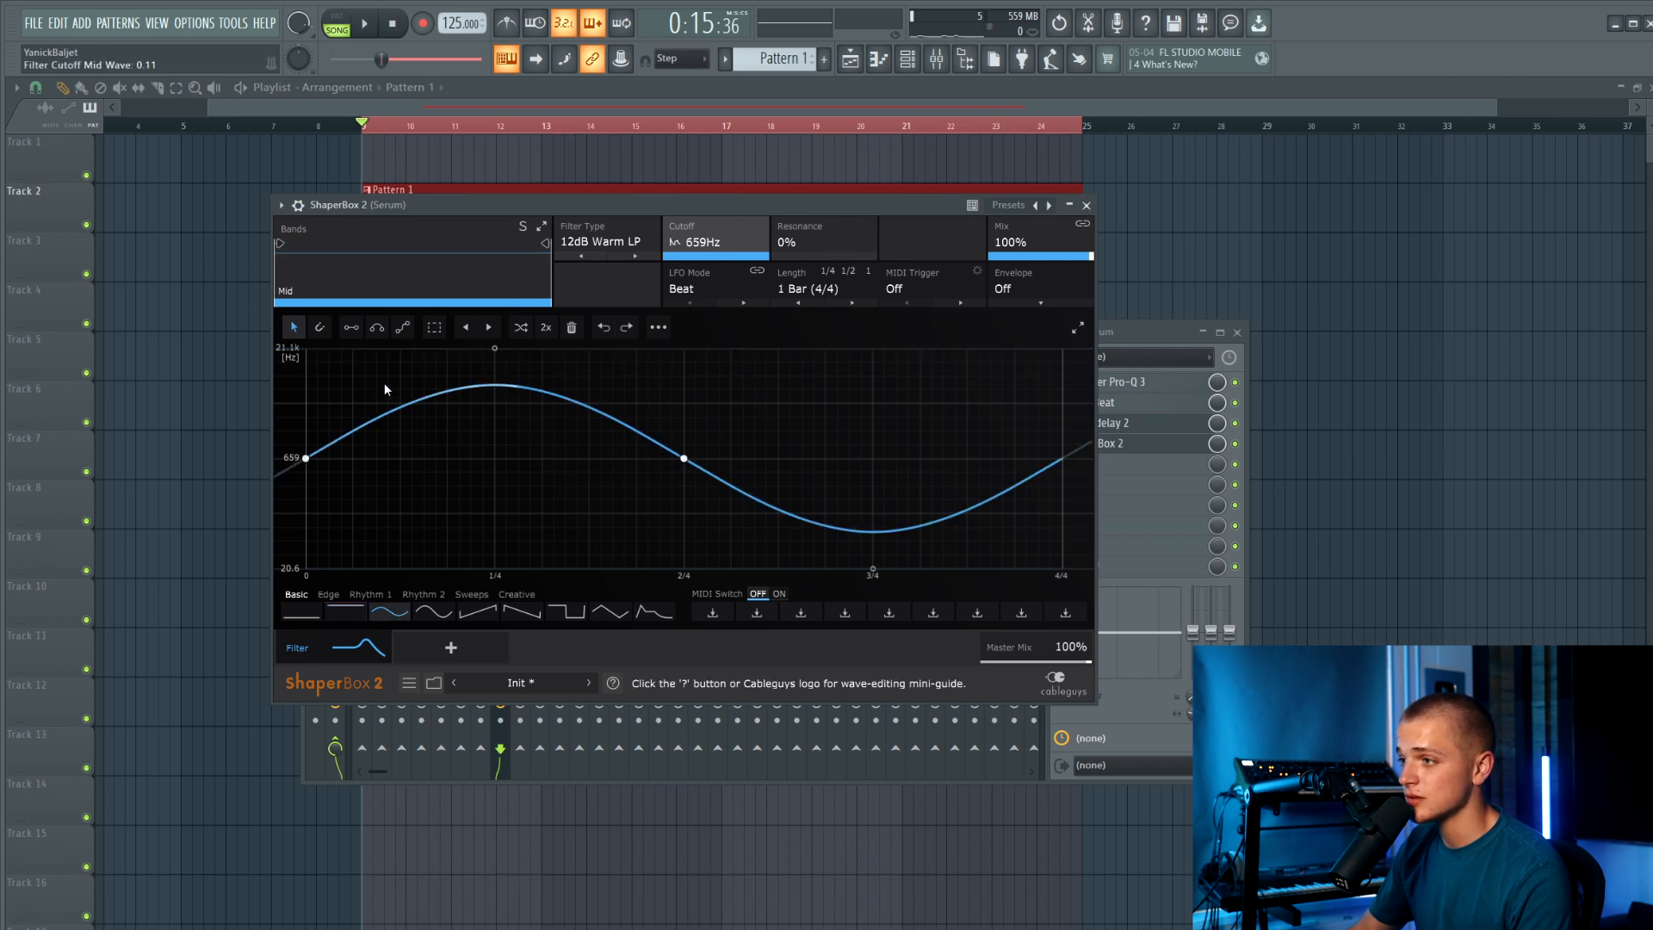
left_click(809, 289)
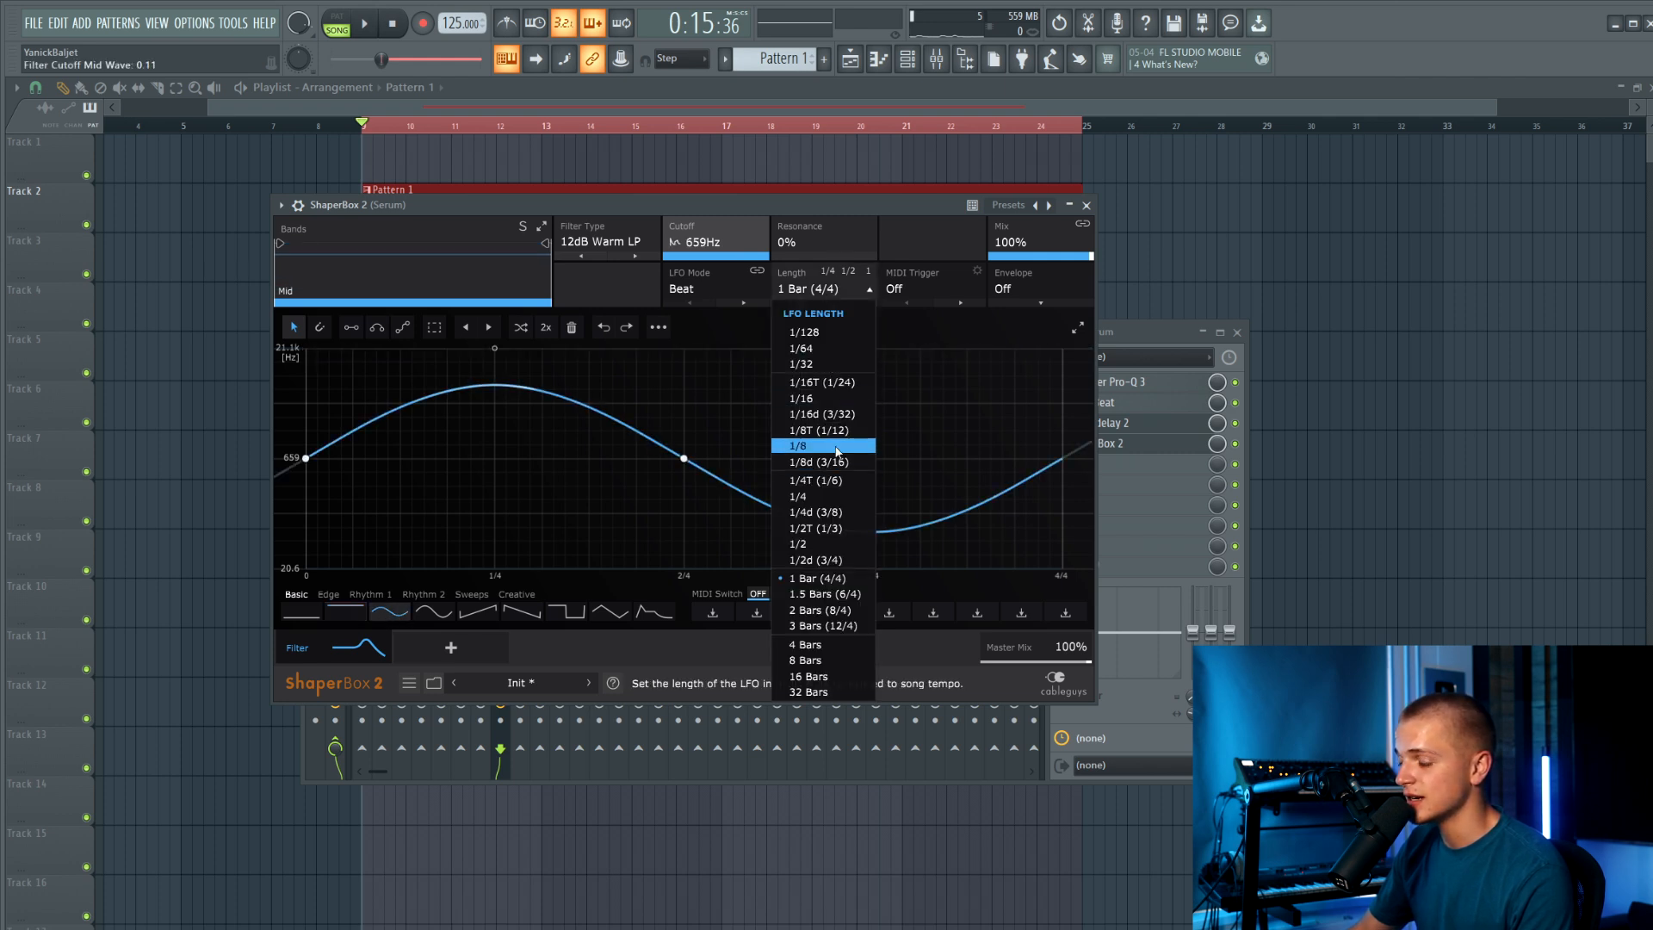
left_click(814, 497)
key("space")
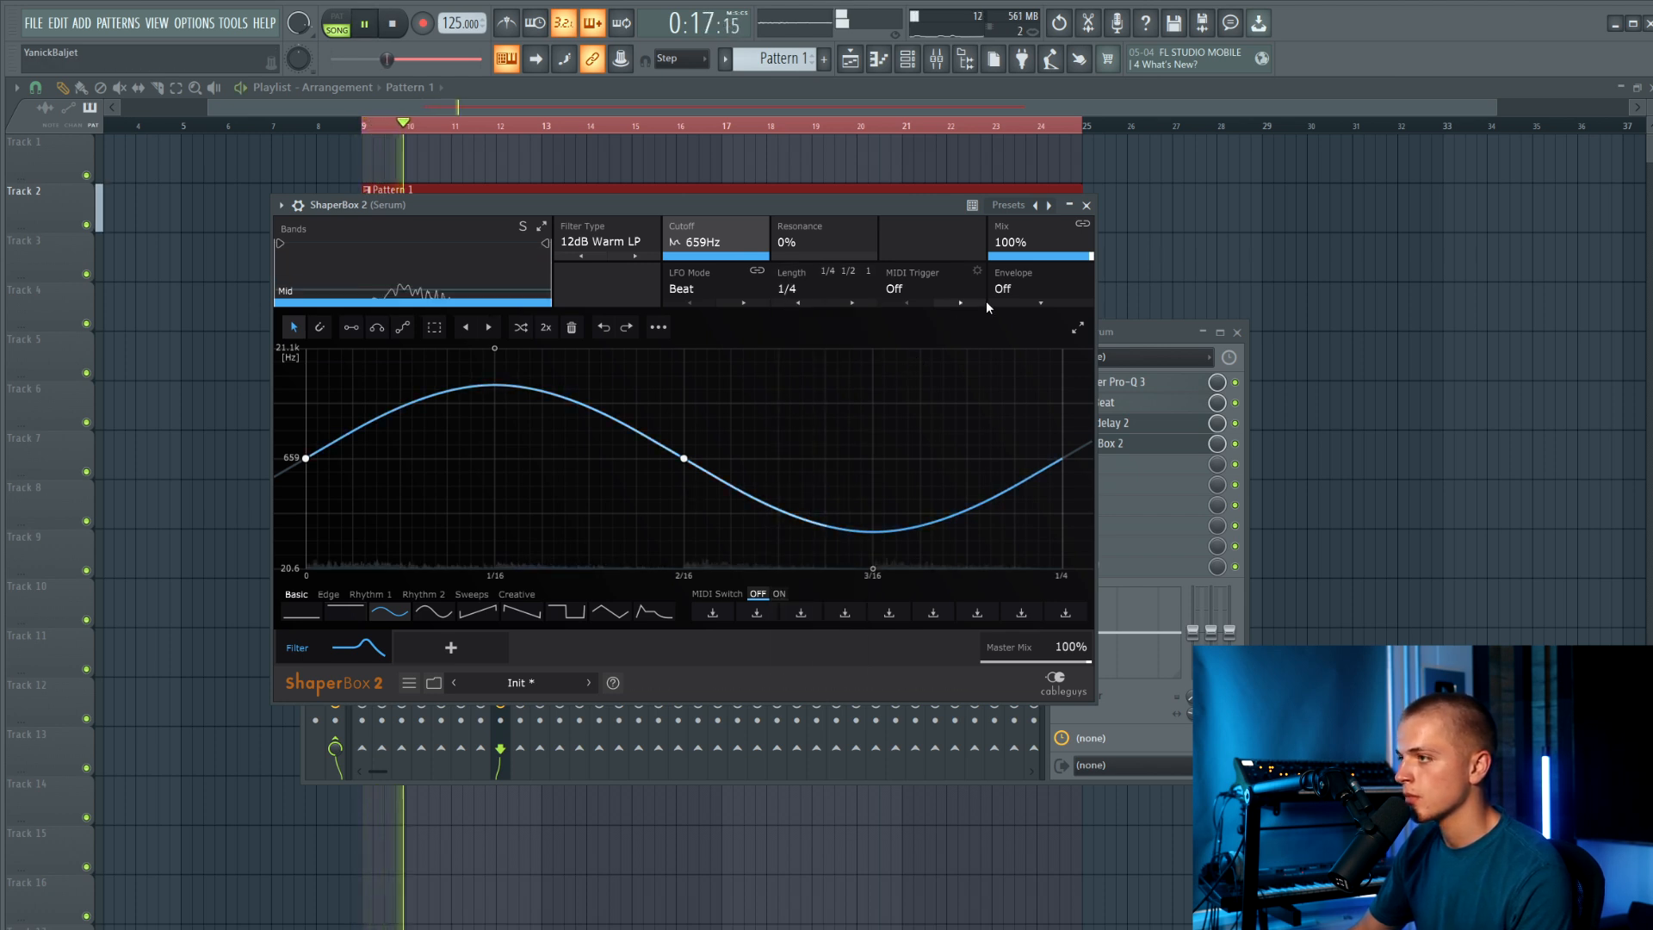
key("space")
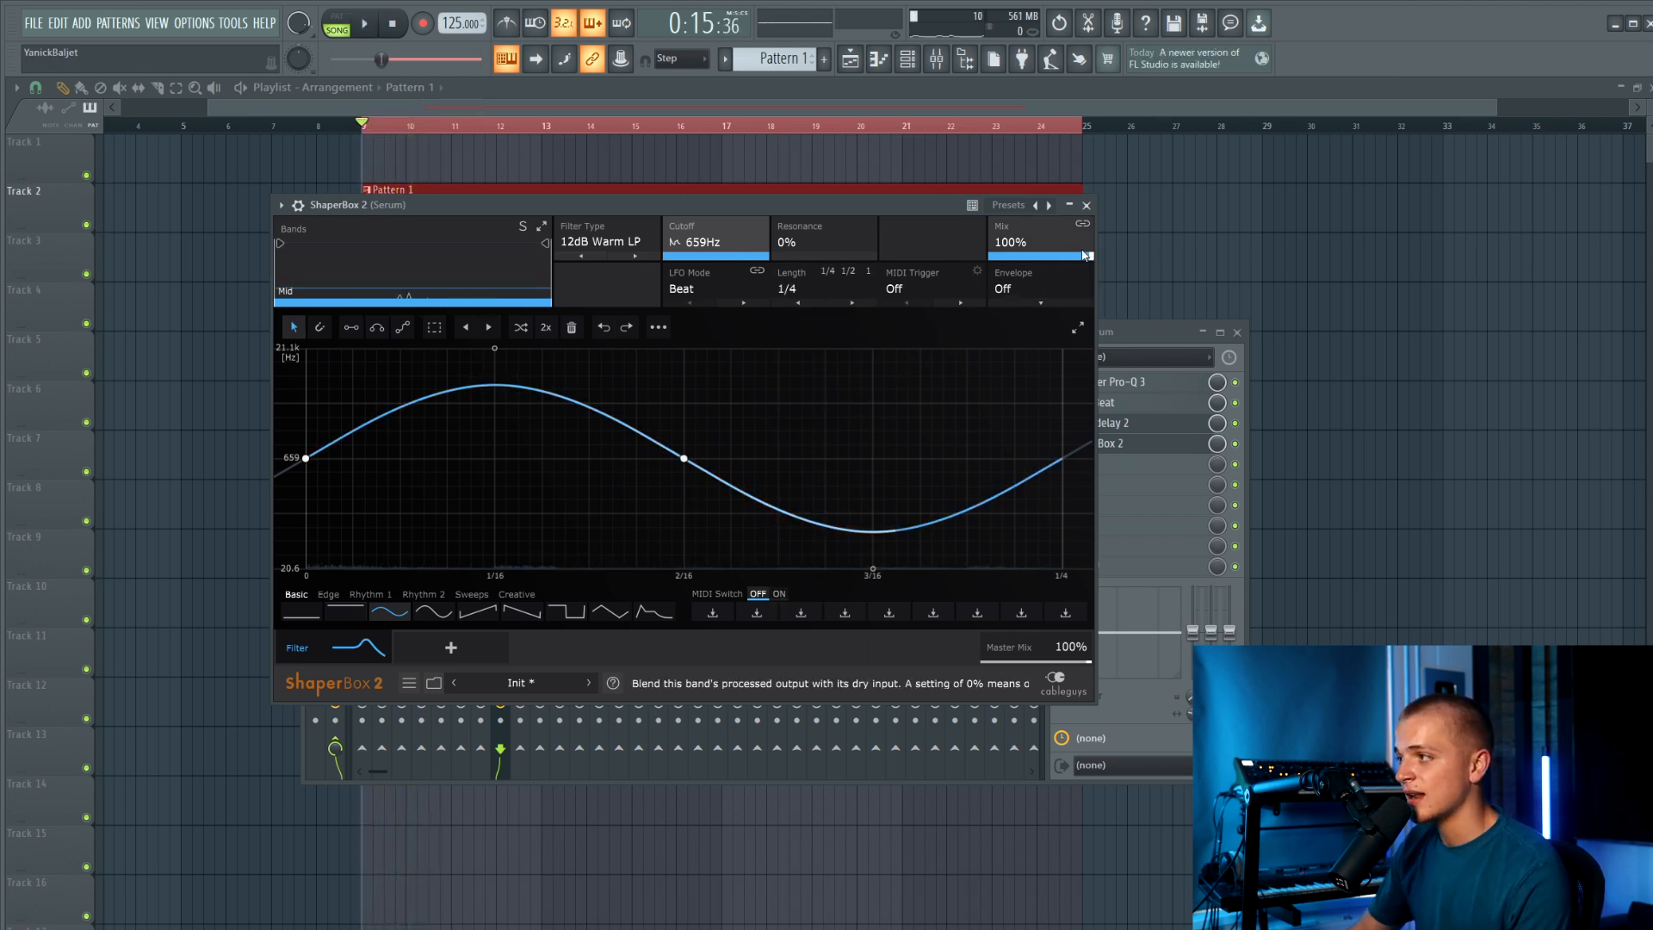
Set the filter shaper's mix to 50%, cutoff to about 1.31 kHz and resonance to about 19% while auditioning.
left_click_drag(1087, 255, 1042, 256)
key("space")
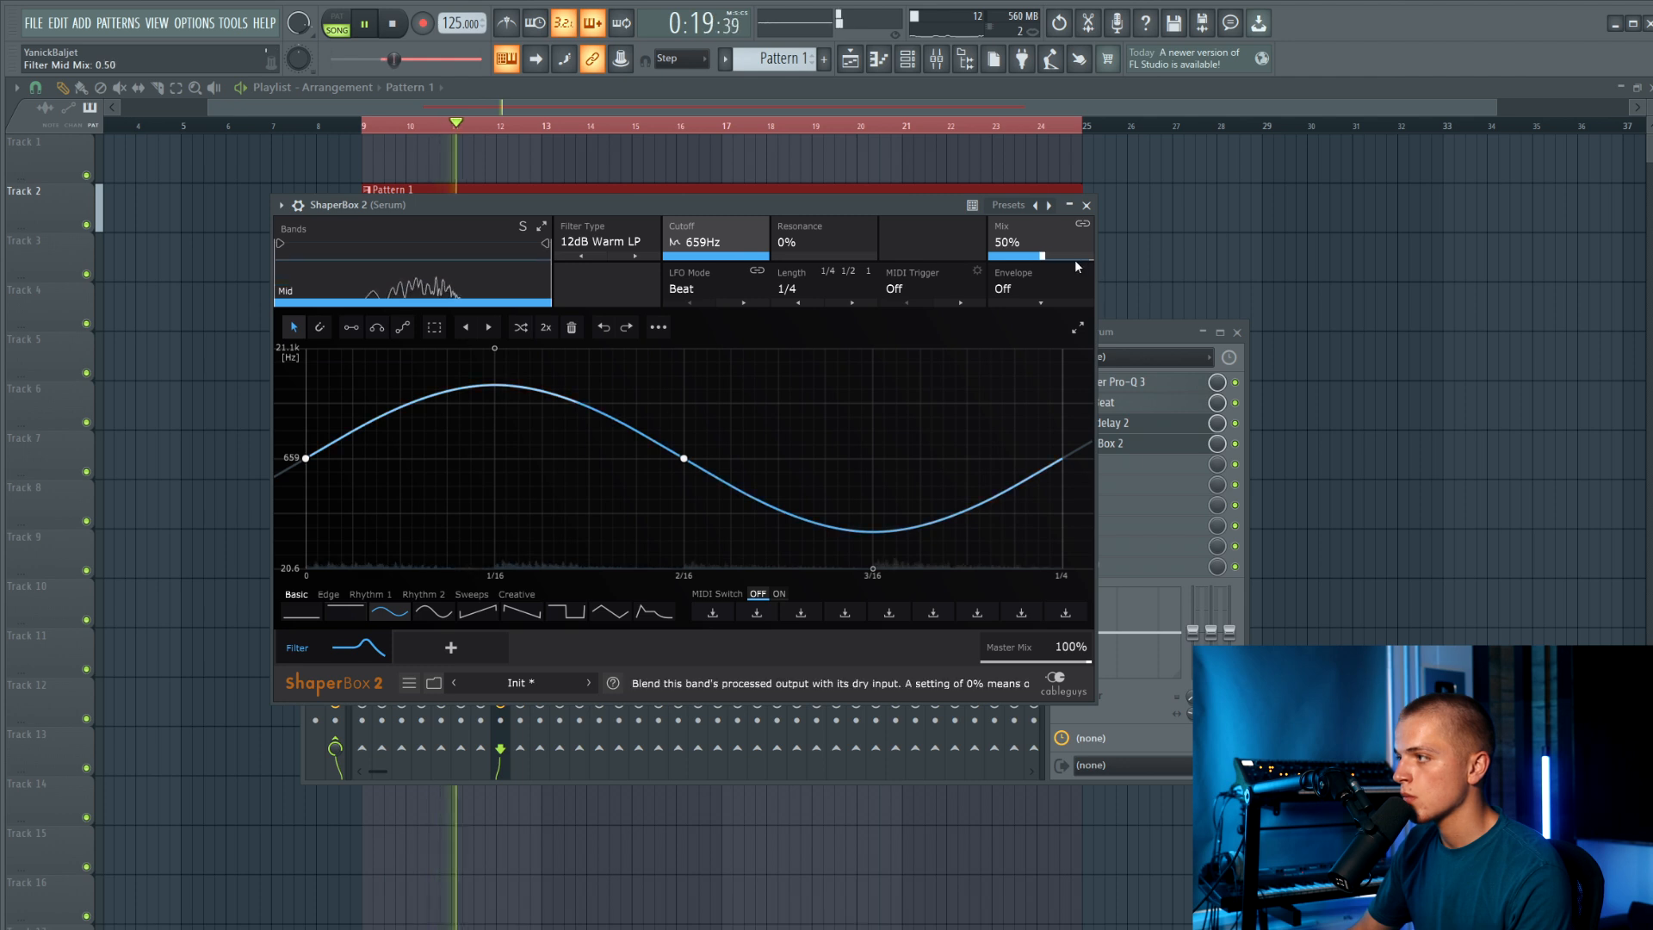
left_click_drag(714, 245, 802, 249)
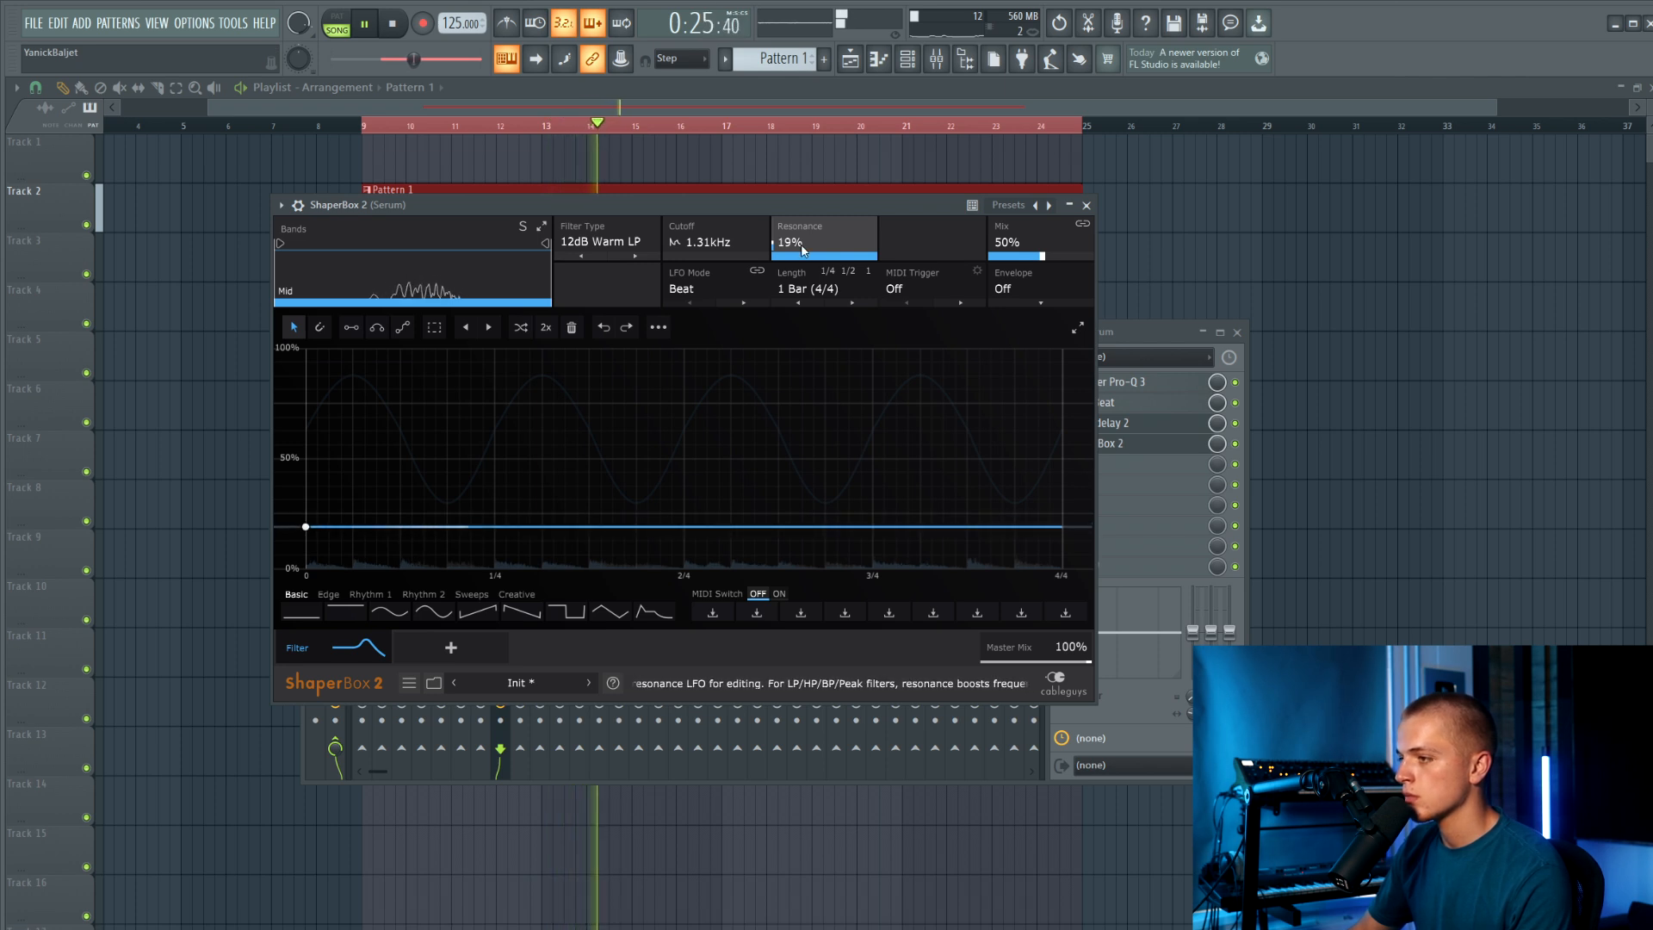
key("space")
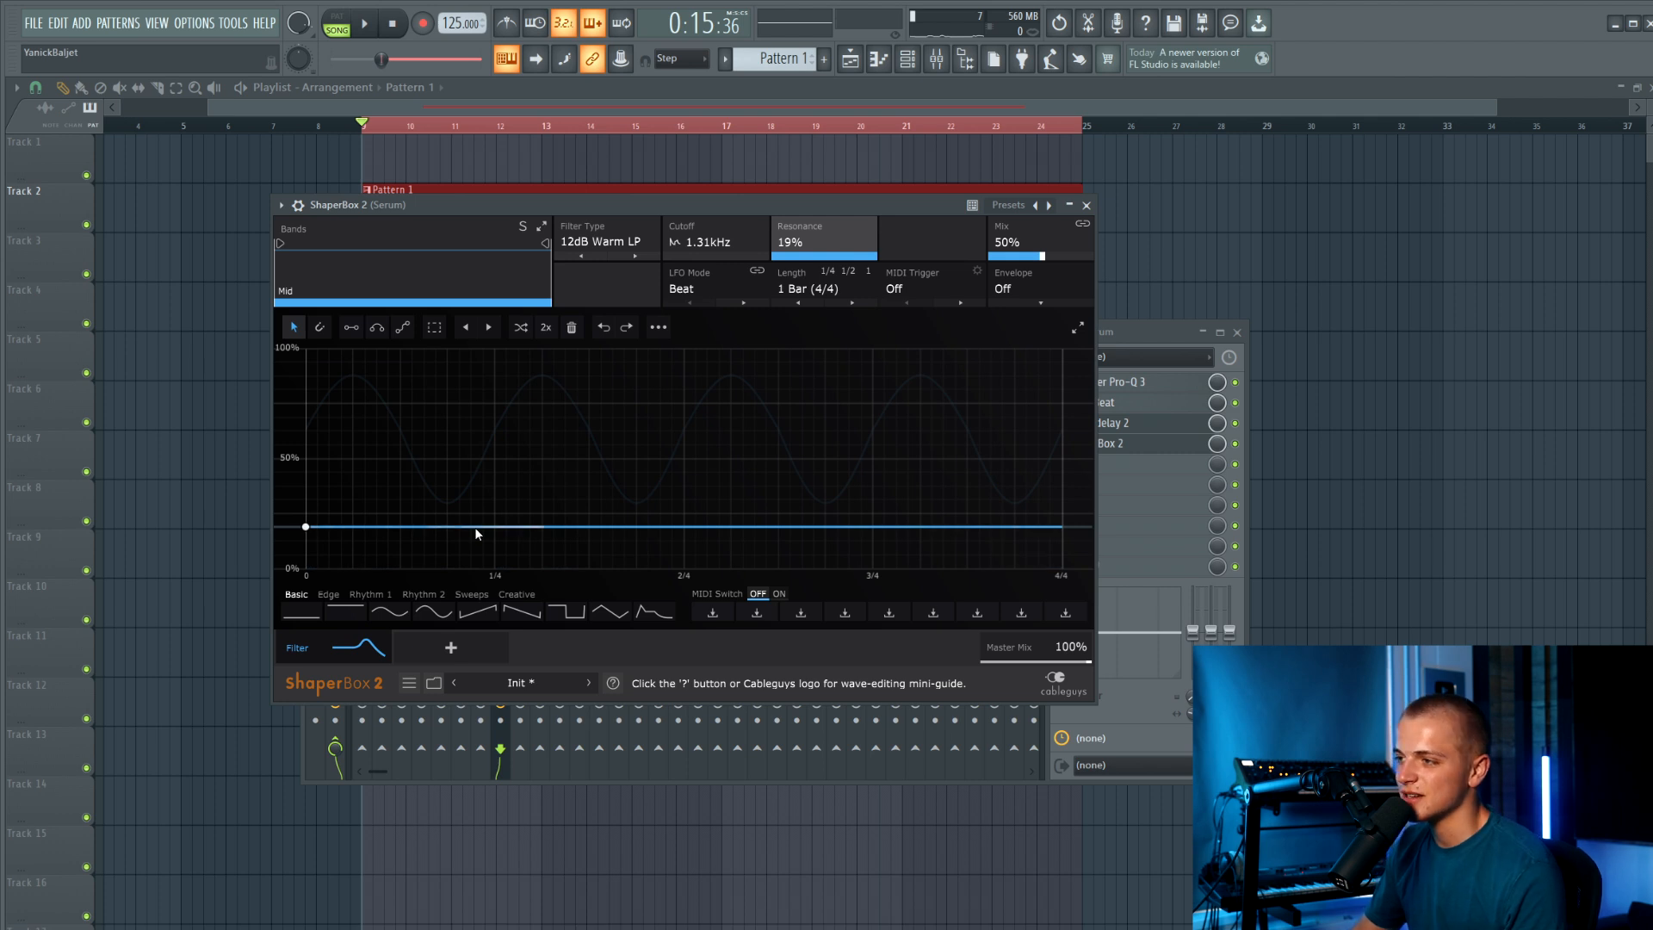
Try Creative waveforms, including Creative 1, on the filter resonance during playback and adjust its amount.
left_click(371, 594)
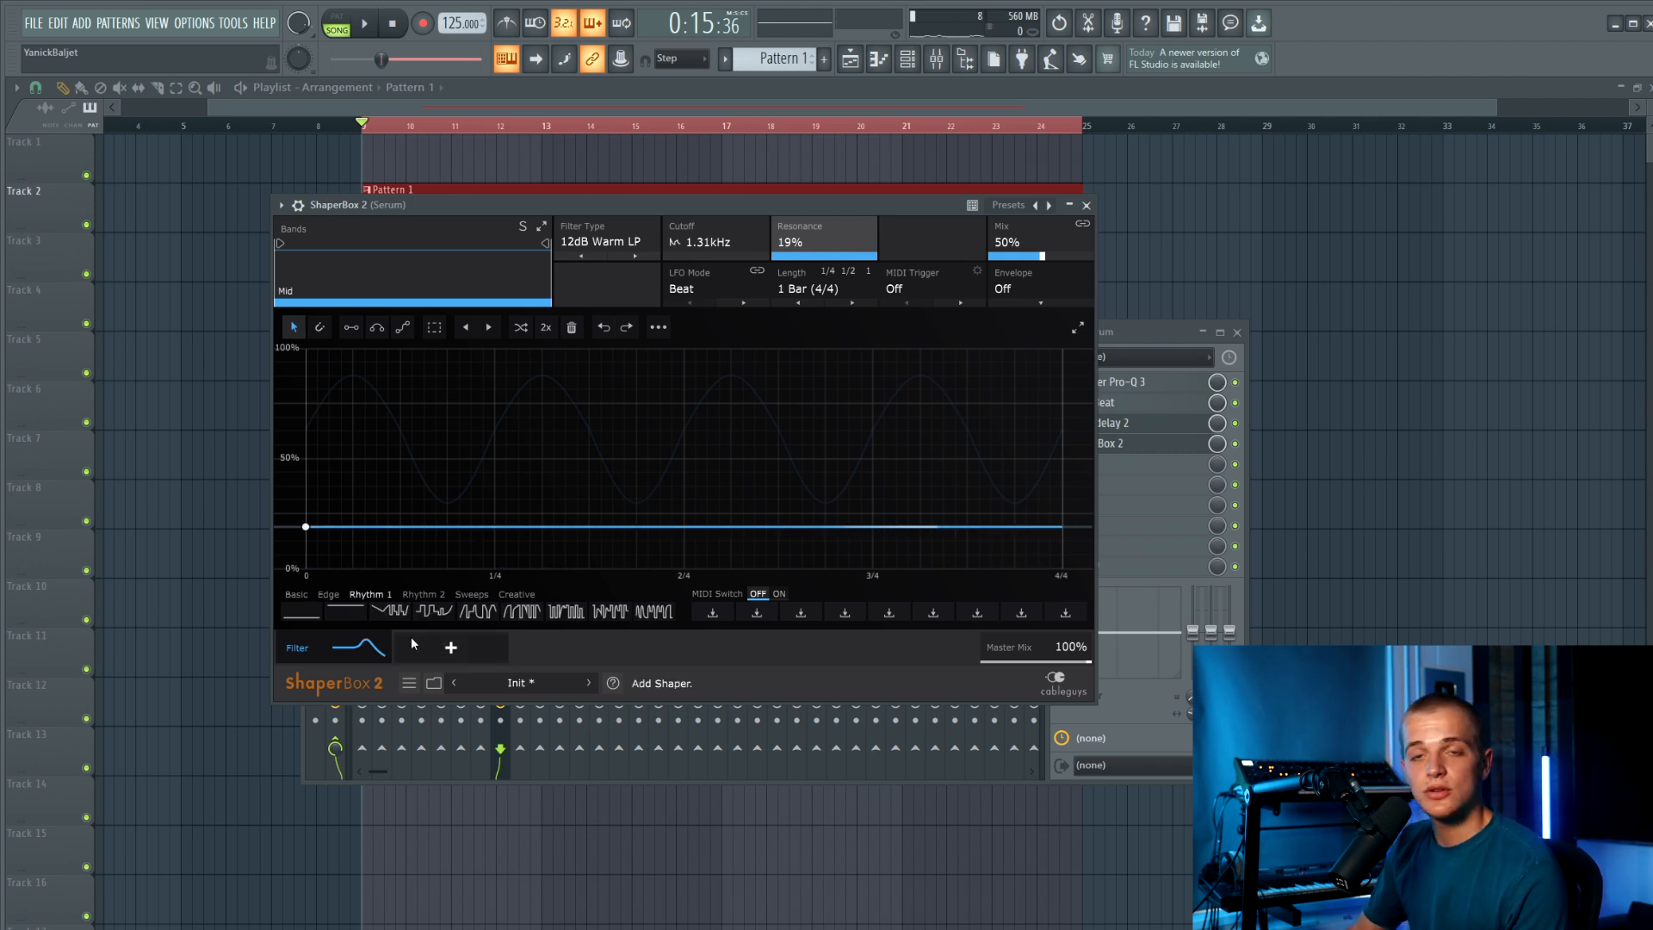
left_click(519, 593)
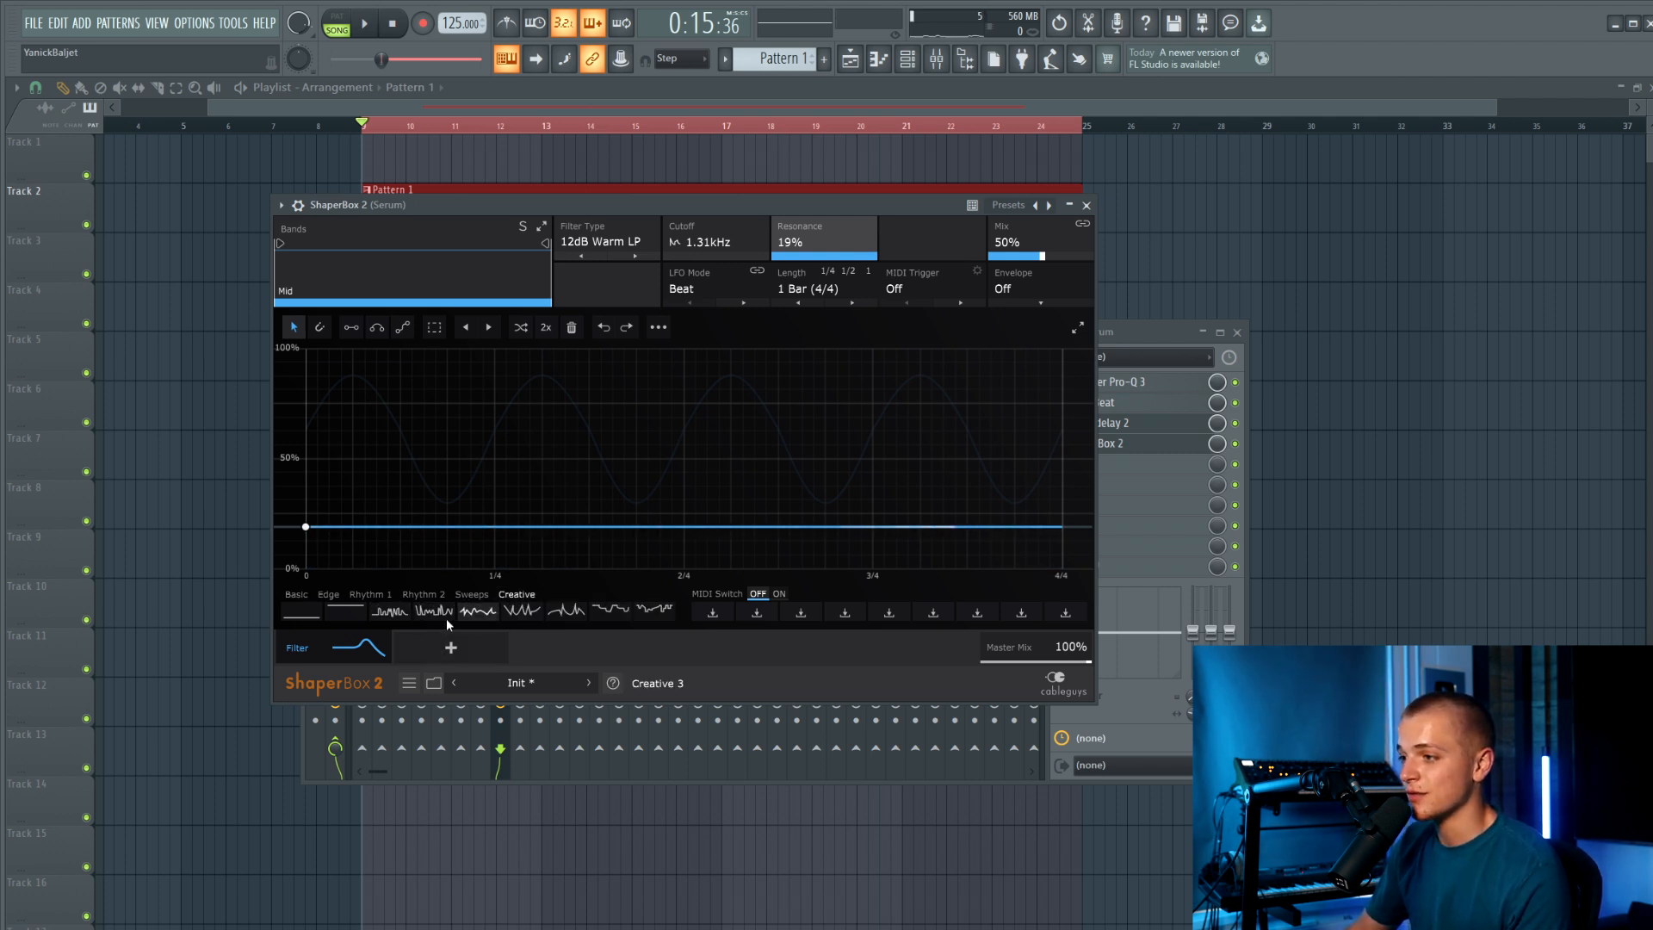
left_click(389, 611)
key("space")
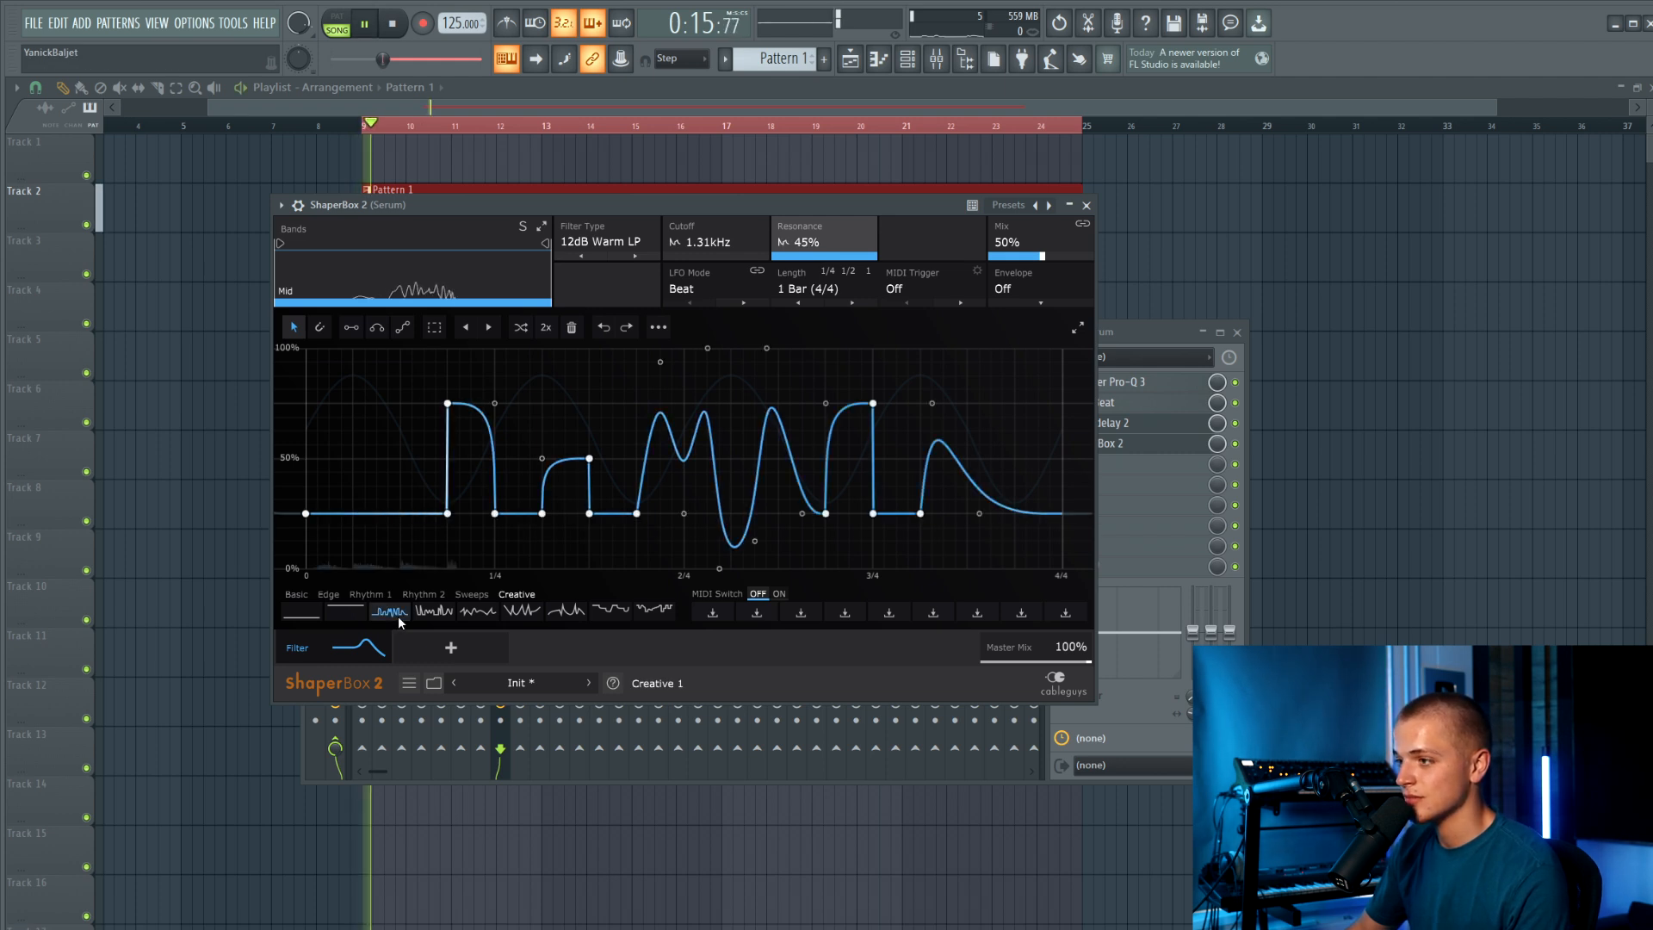
left_click(502, 616)
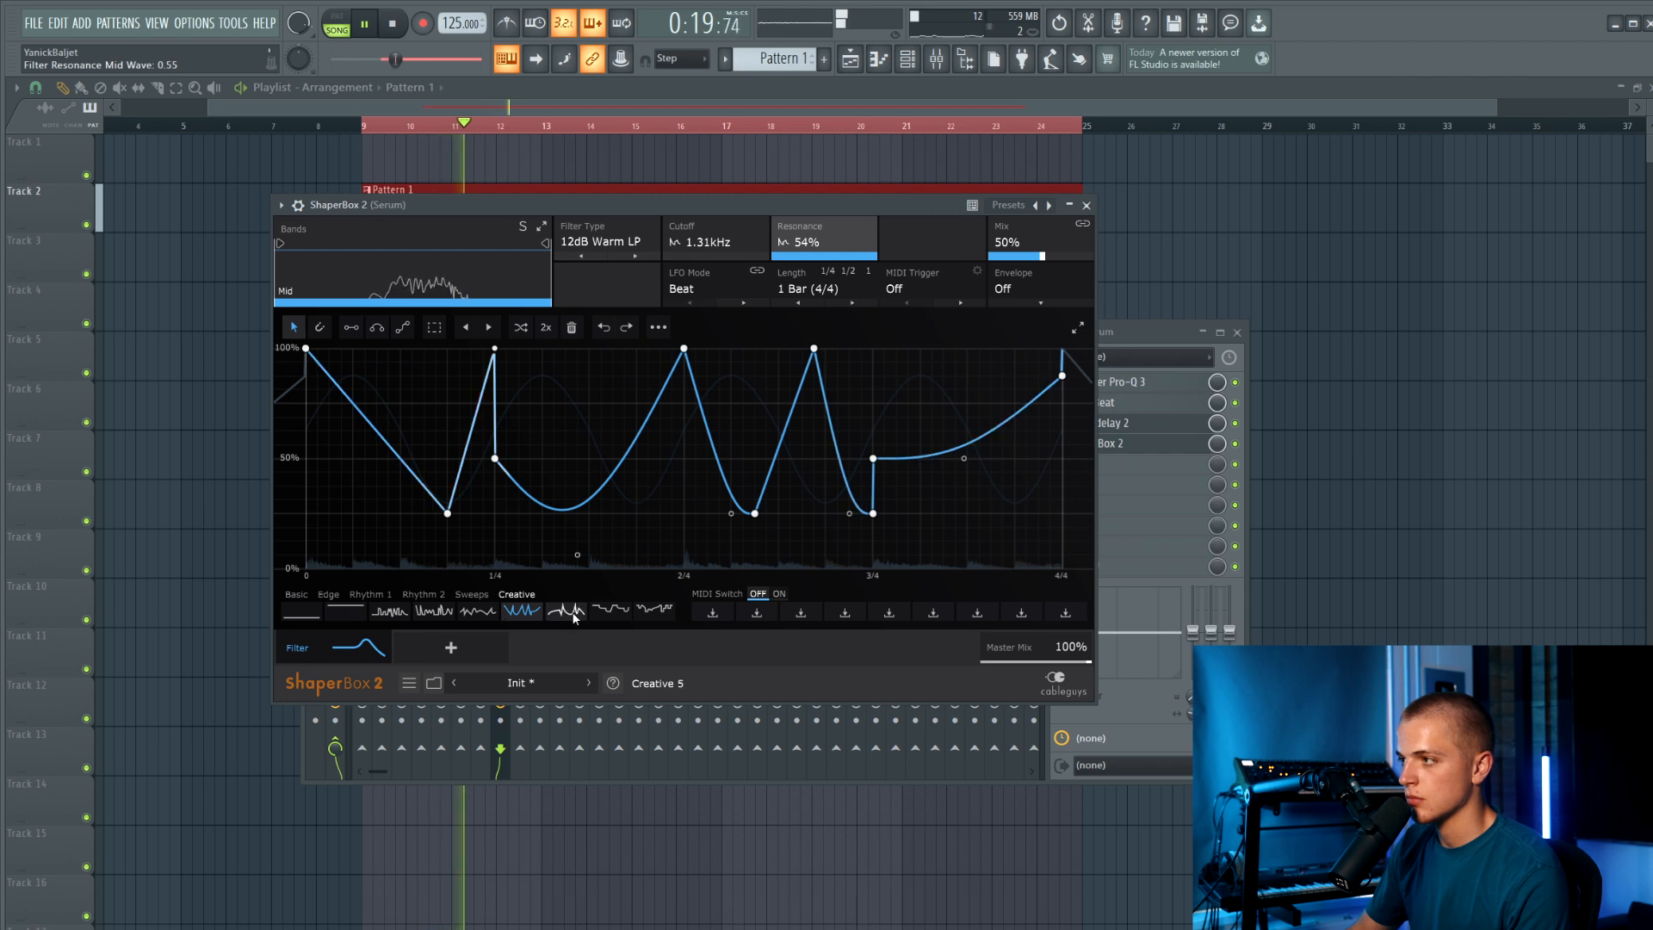
left_click_drag(801, 242, 801, 277)
Apply the second Basic sine wave to the filter resonance, set it to about 31% while auditioning, and close ShaperBox 2.
left_click(327, 594)
key("space")
left_click(297, 594)
left_click(433, 612)
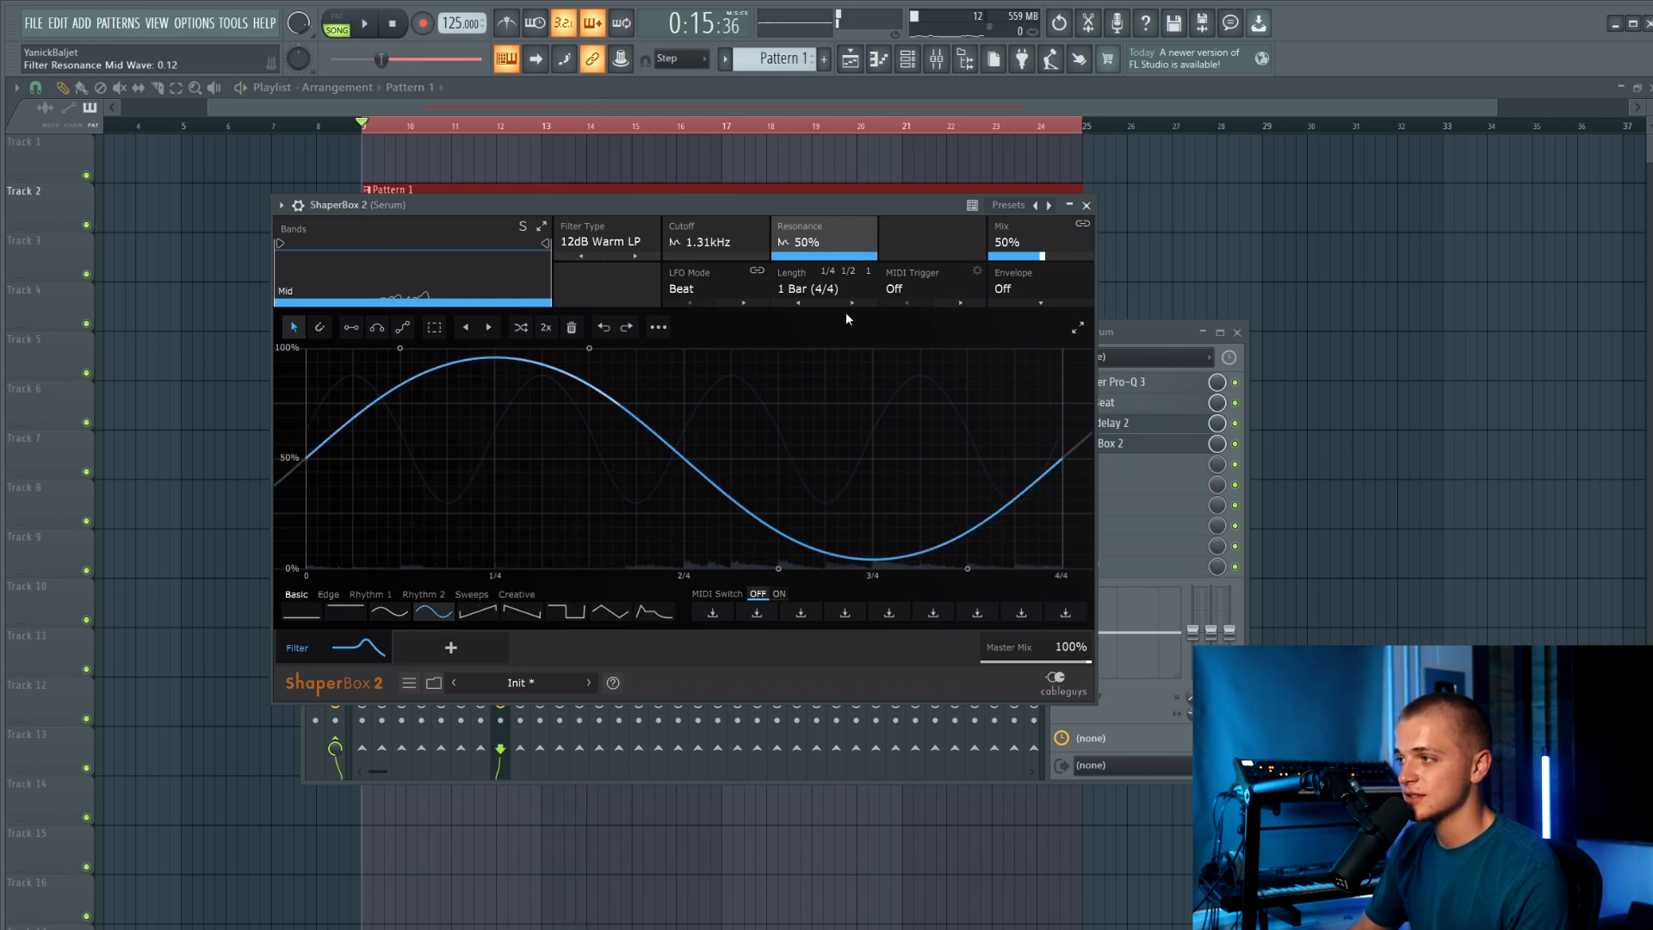
key("space")
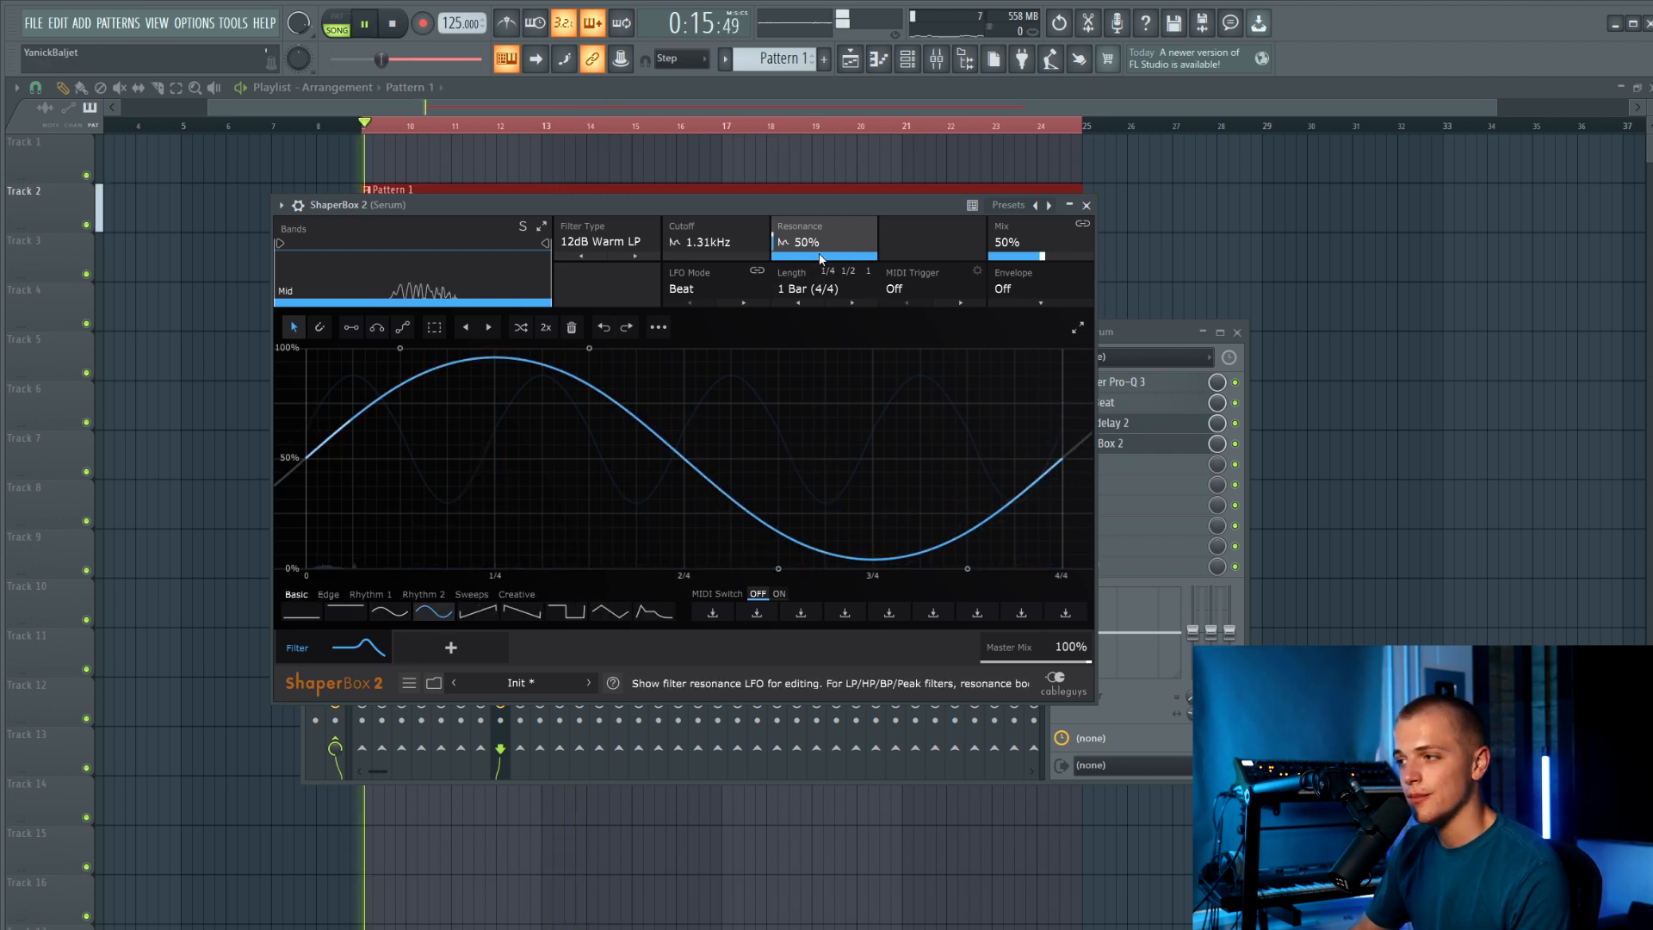
mouse_move(841, 260)
left_mouse_down()
mouse_move(844, 274)
mouse_move(849, 257)
left_mouse_up()
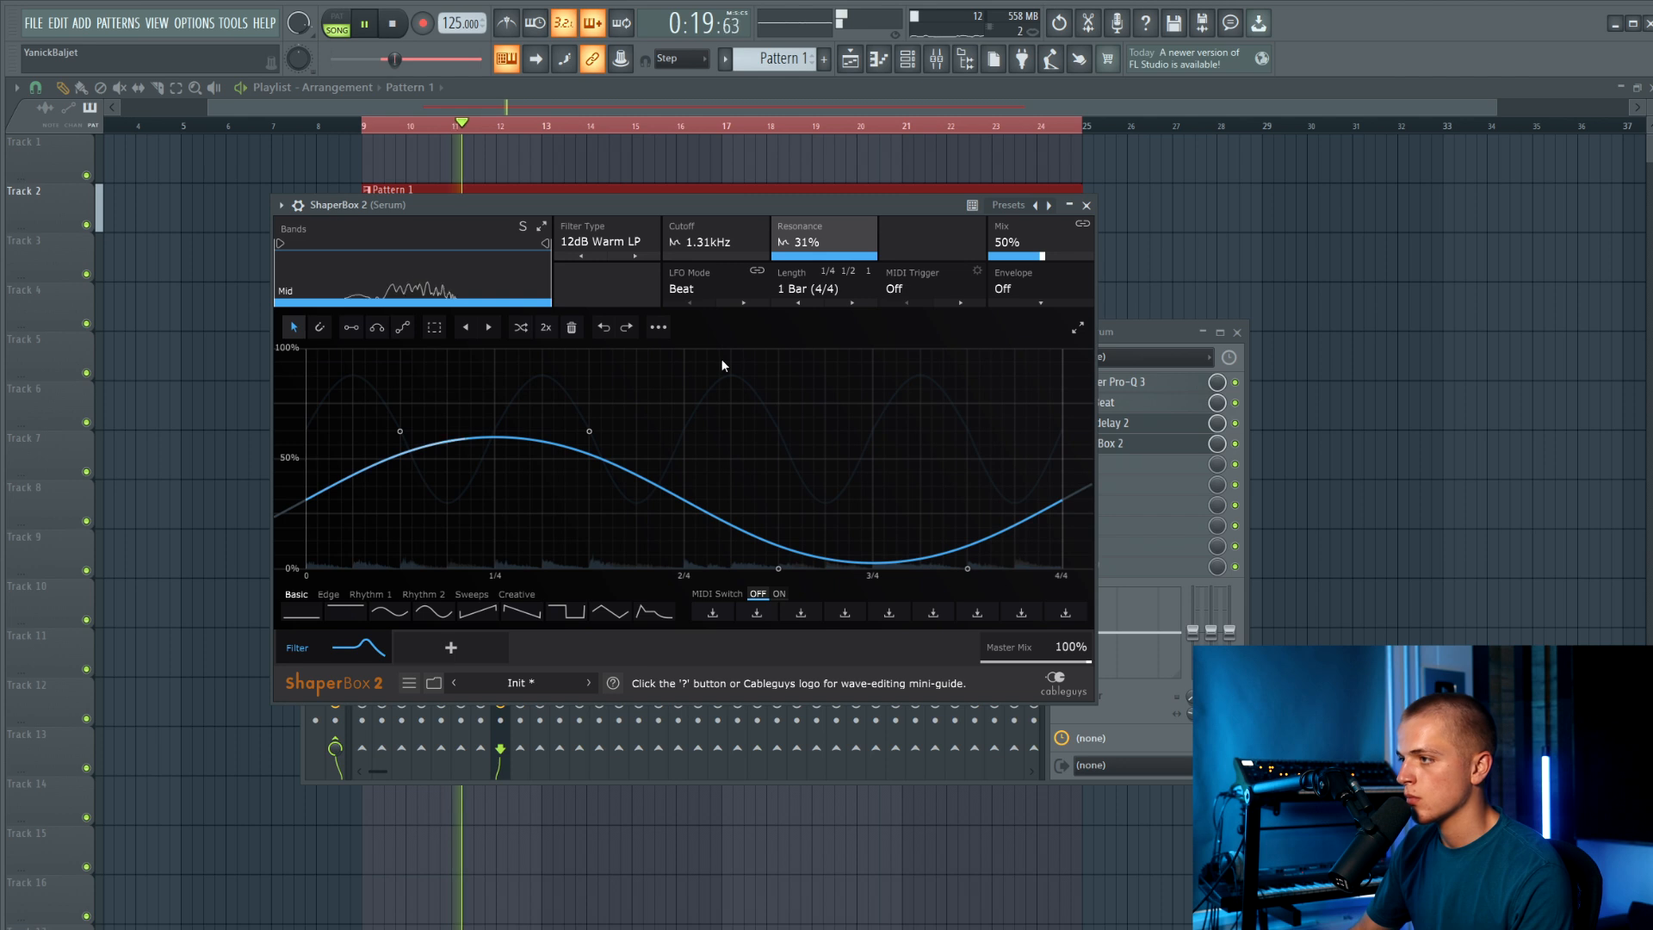
left_click(1086, 205)
key("space")
Load Decapitator into effect slot 5 of the Serum track and audition it with default settings.
left_click(1106, 464)
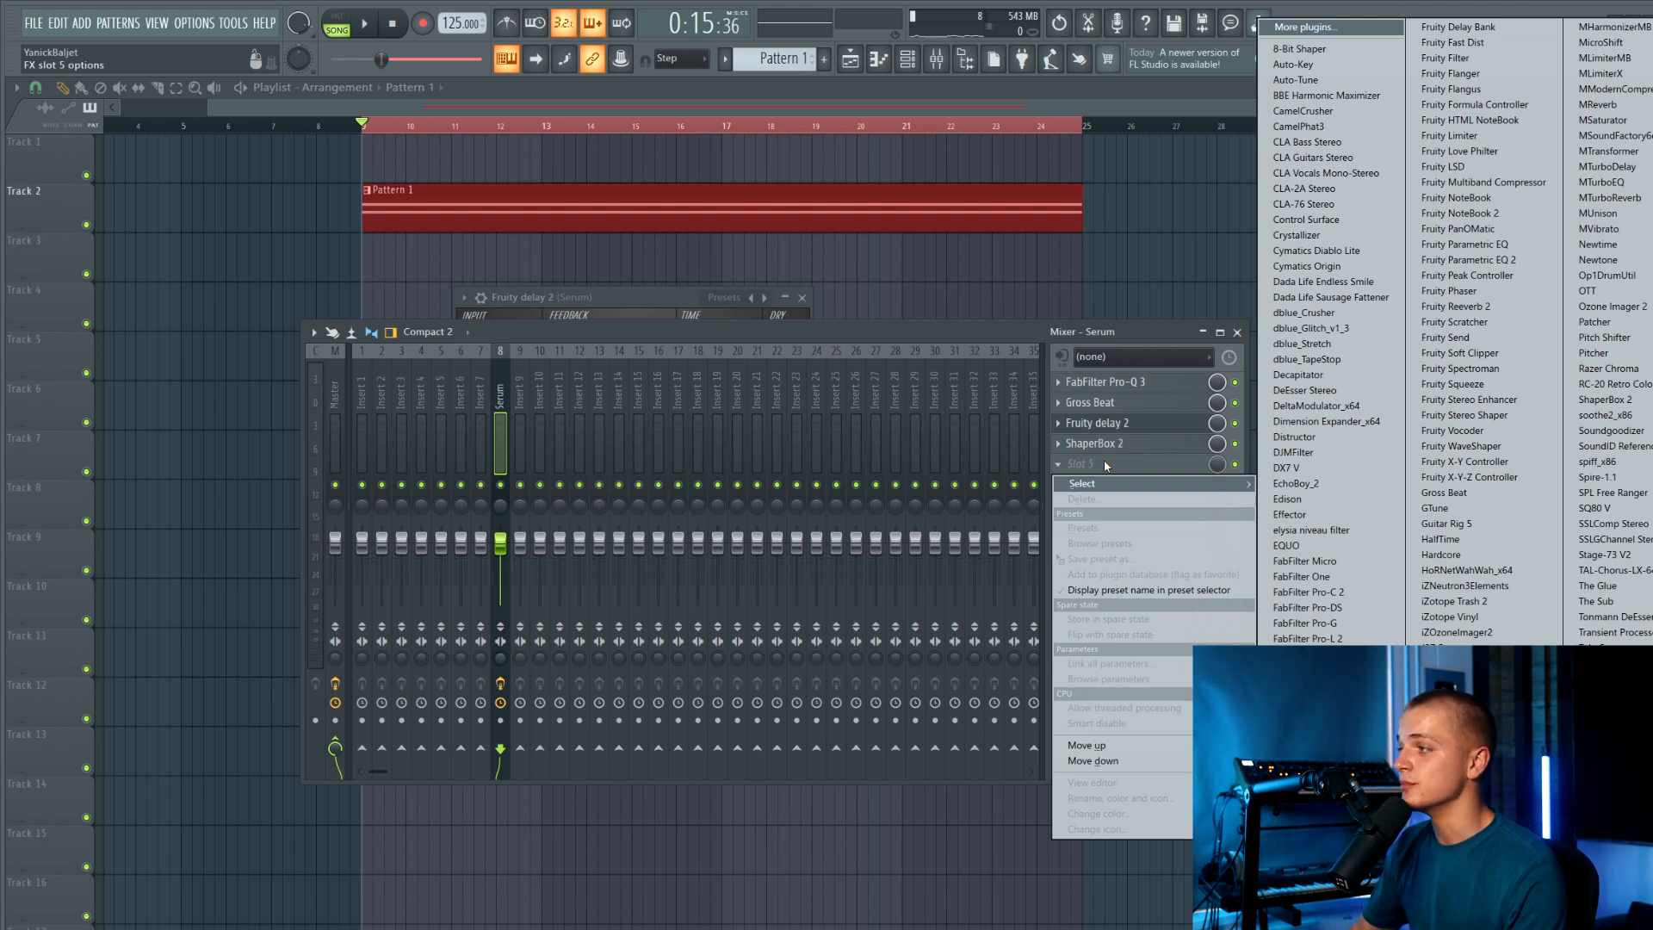
left_click(1298, 374)
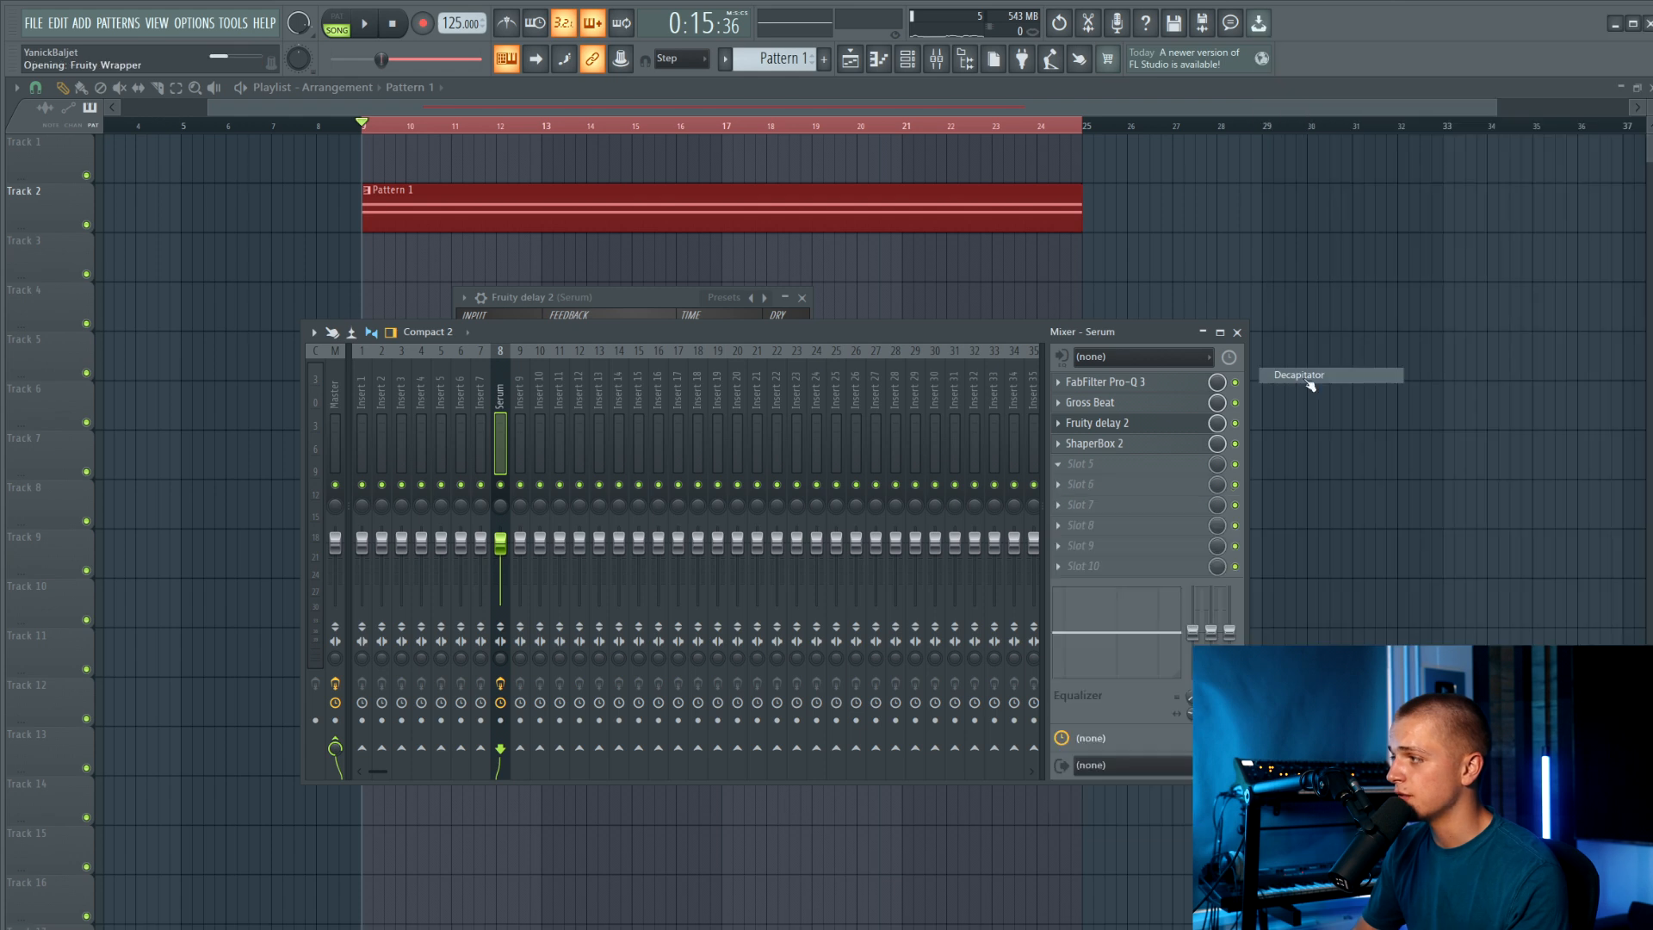
left_click_drag(343, 283, 428, 296)
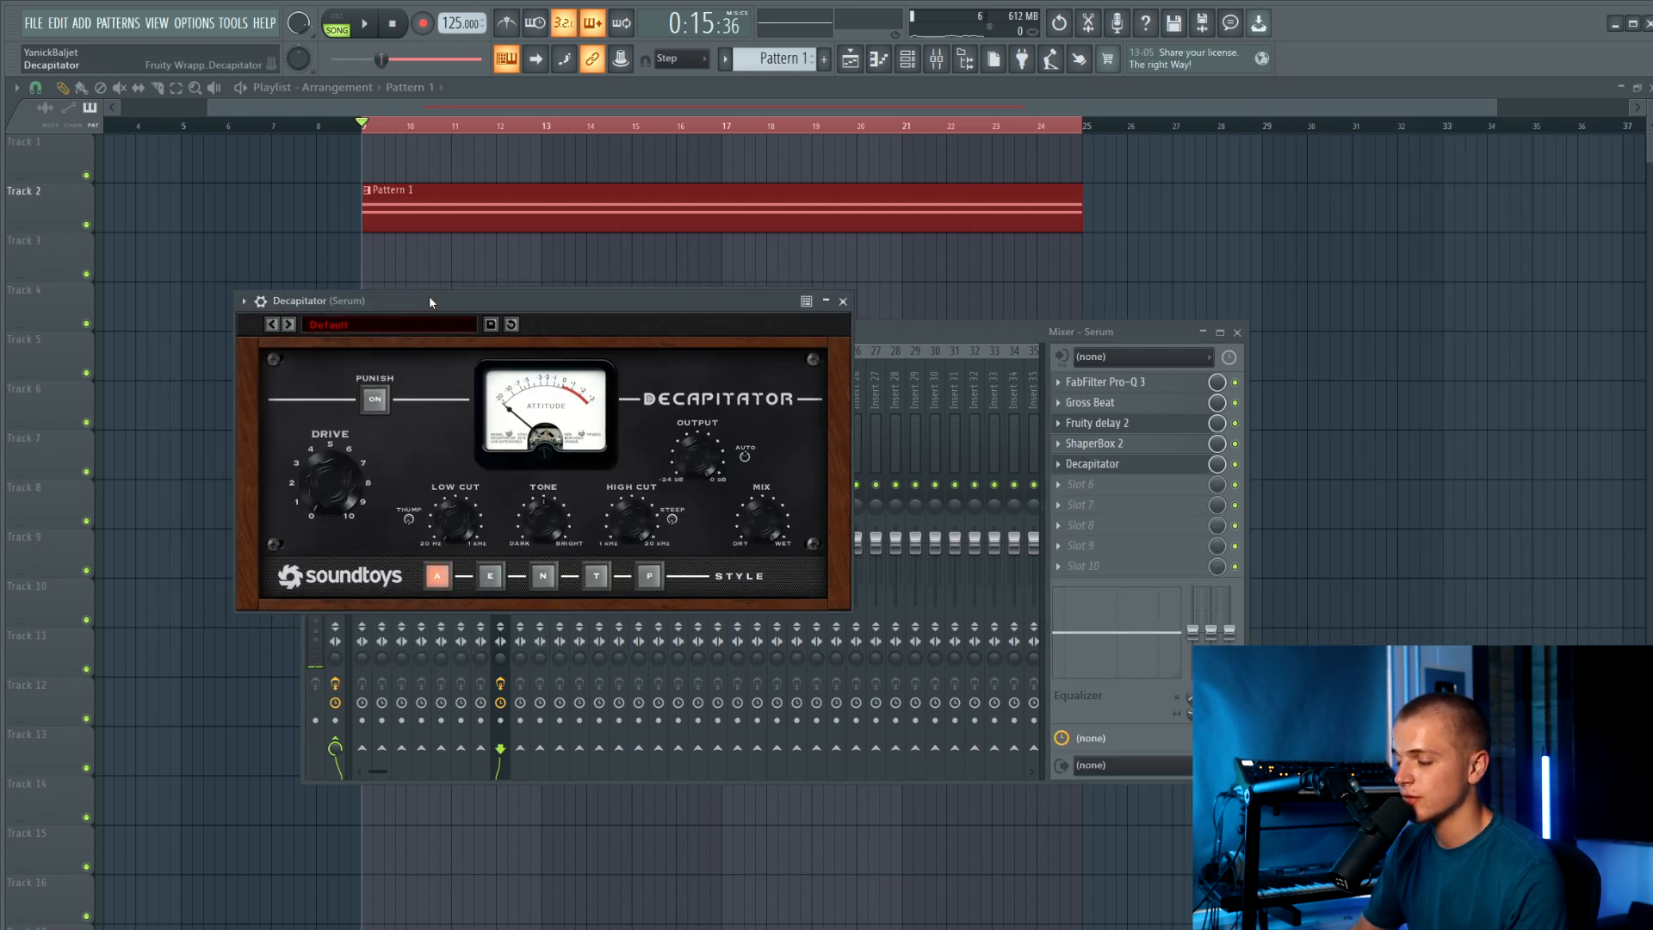
key("space")
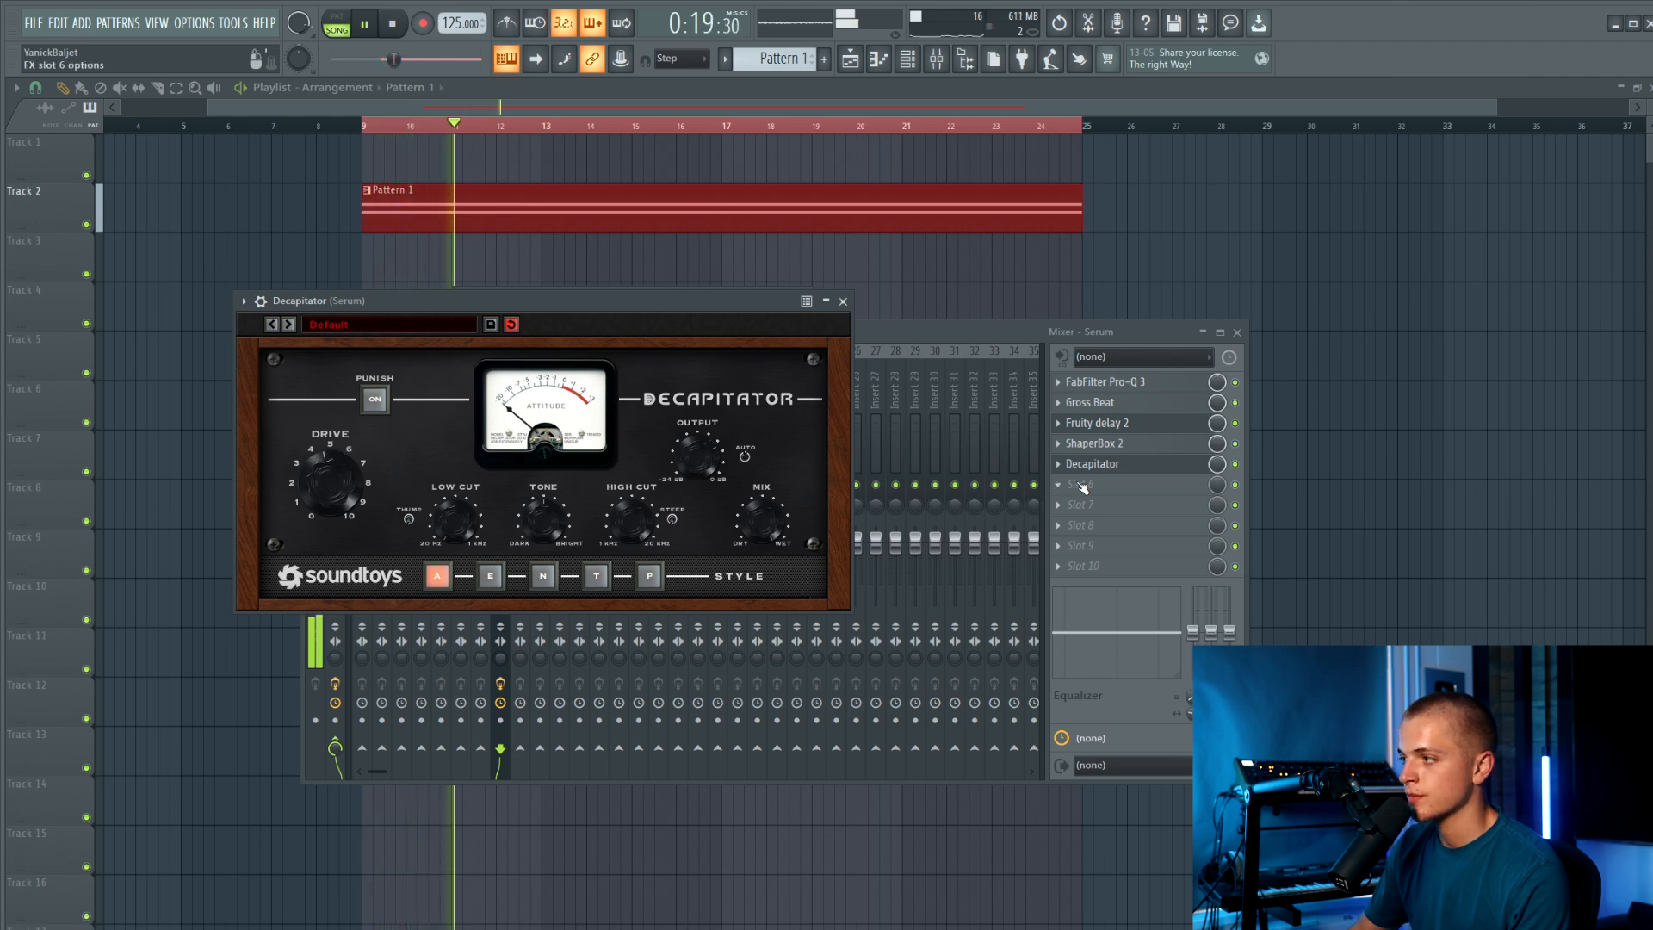
Load Fruity Parametric EQ 2 into effect slot 6 of the Serum track and stop playback.
left_click(1075, 485)
left_click(1411, 465)
key("space")
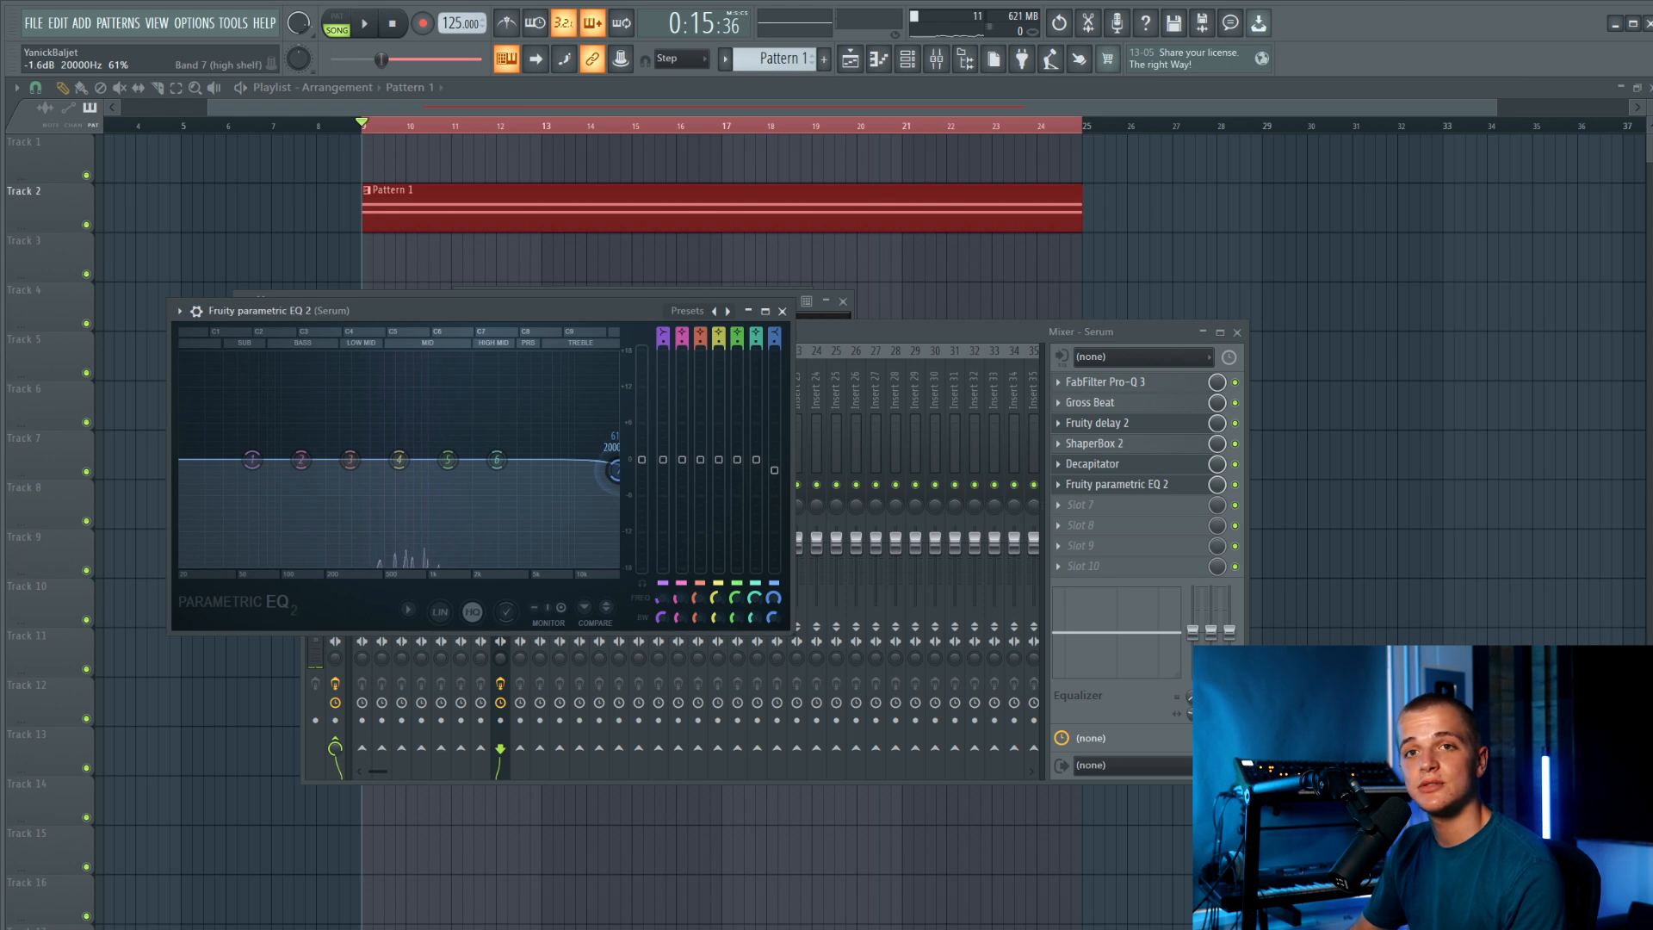
Roll off the highs with EQ bands 6 and 7 and the lows with bands 1 and 2 during playback, then close the EQ.
left_click_drag(614, 470, 523, 473)
key("space")
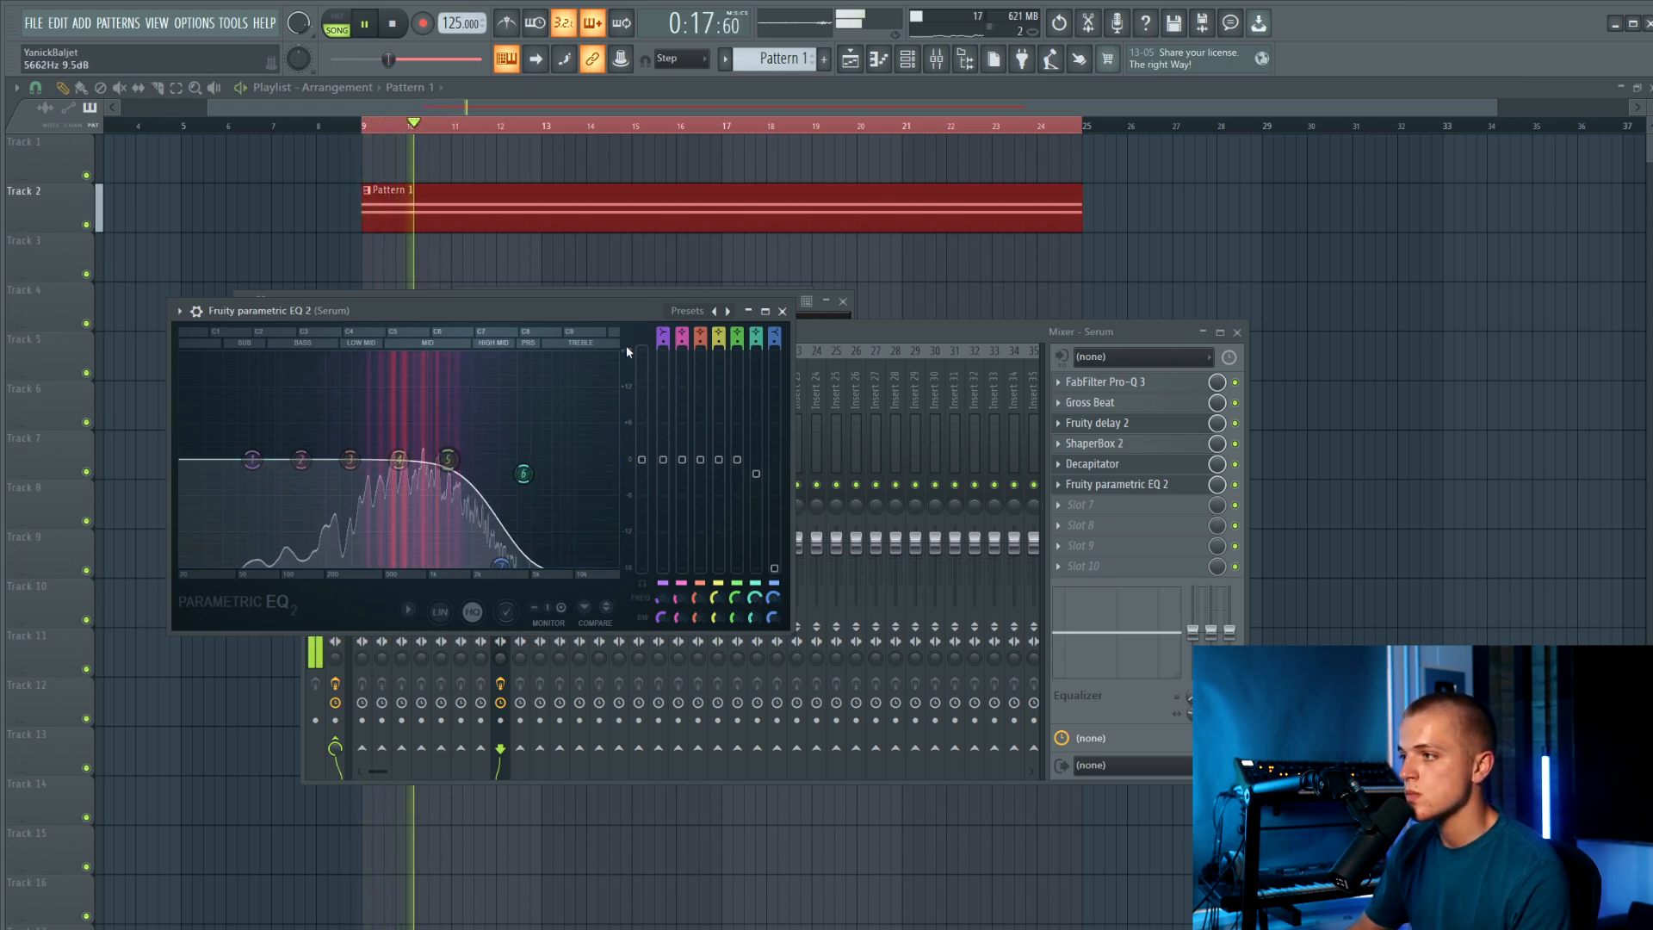
left_click_drag(252, 459, 325, 540)
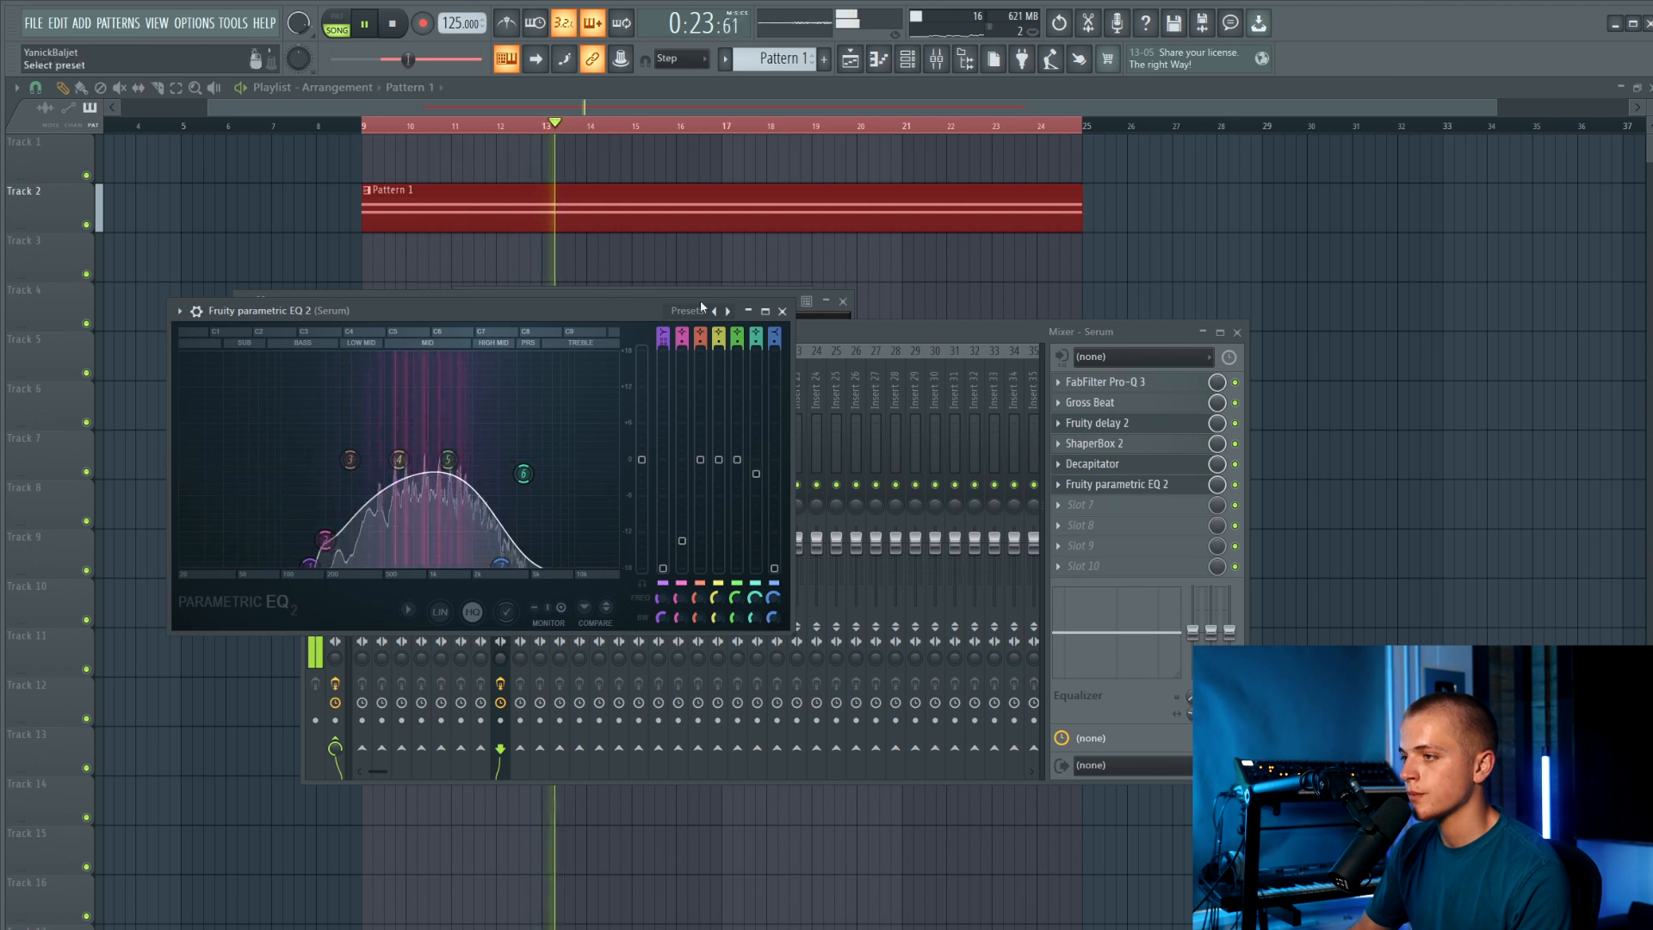
left_click(782, 311)
key("space")
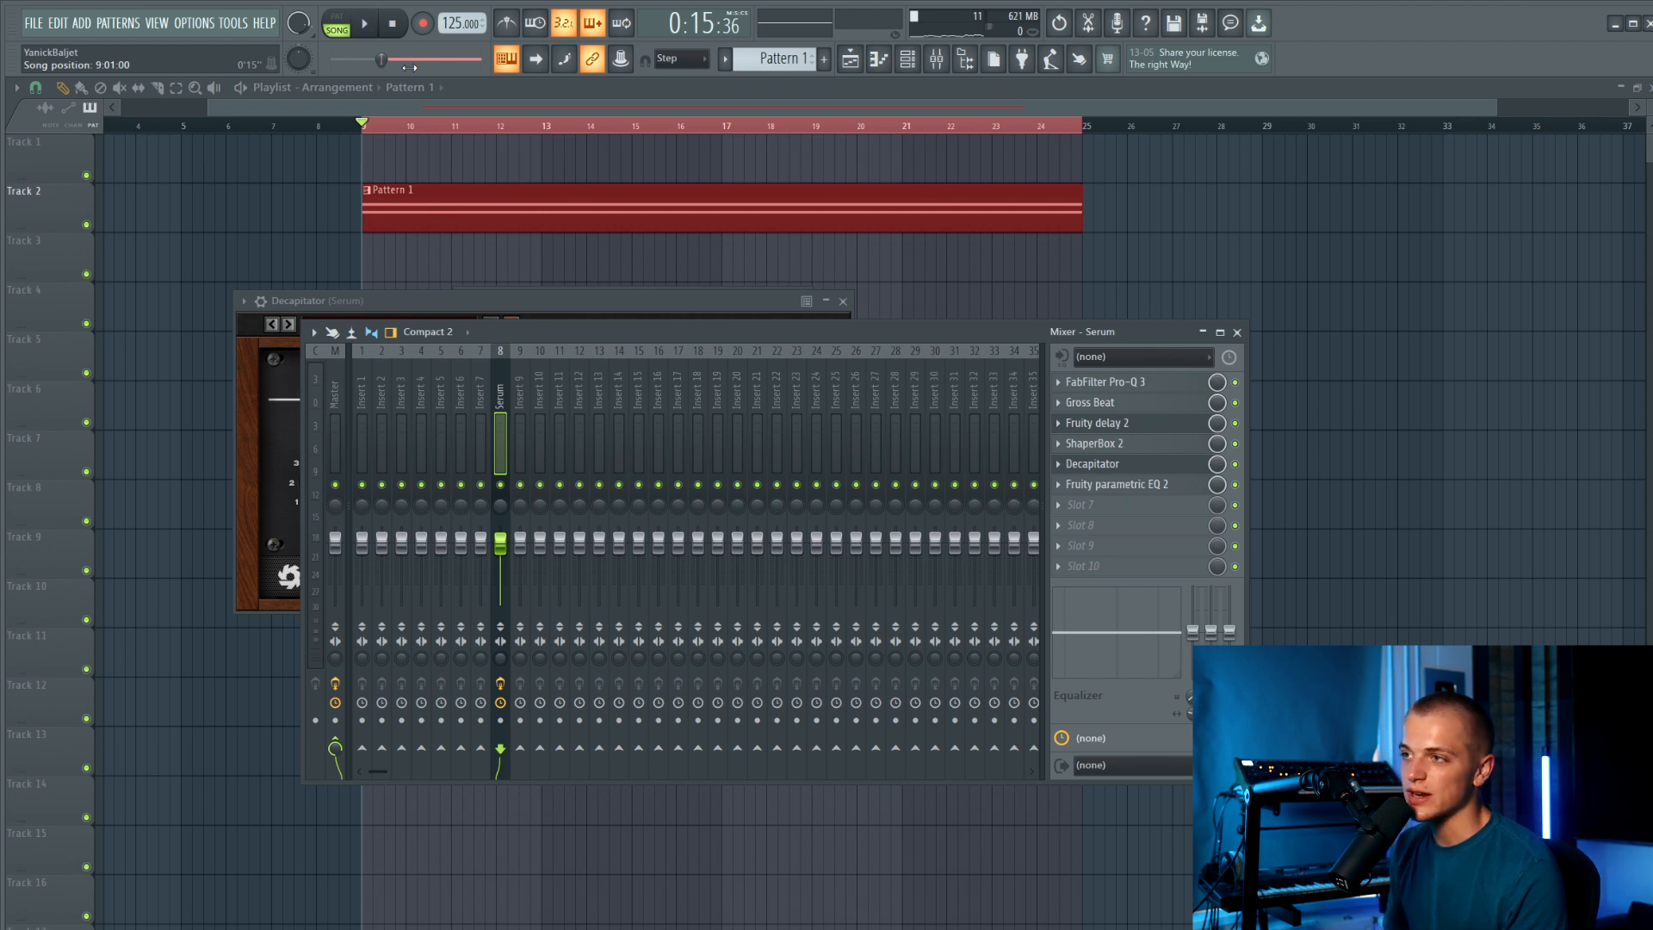
Load ValhallaVintageVerb into effect slot 8 of the Serum track and start playback to hear it.
left_click(1062, 523)
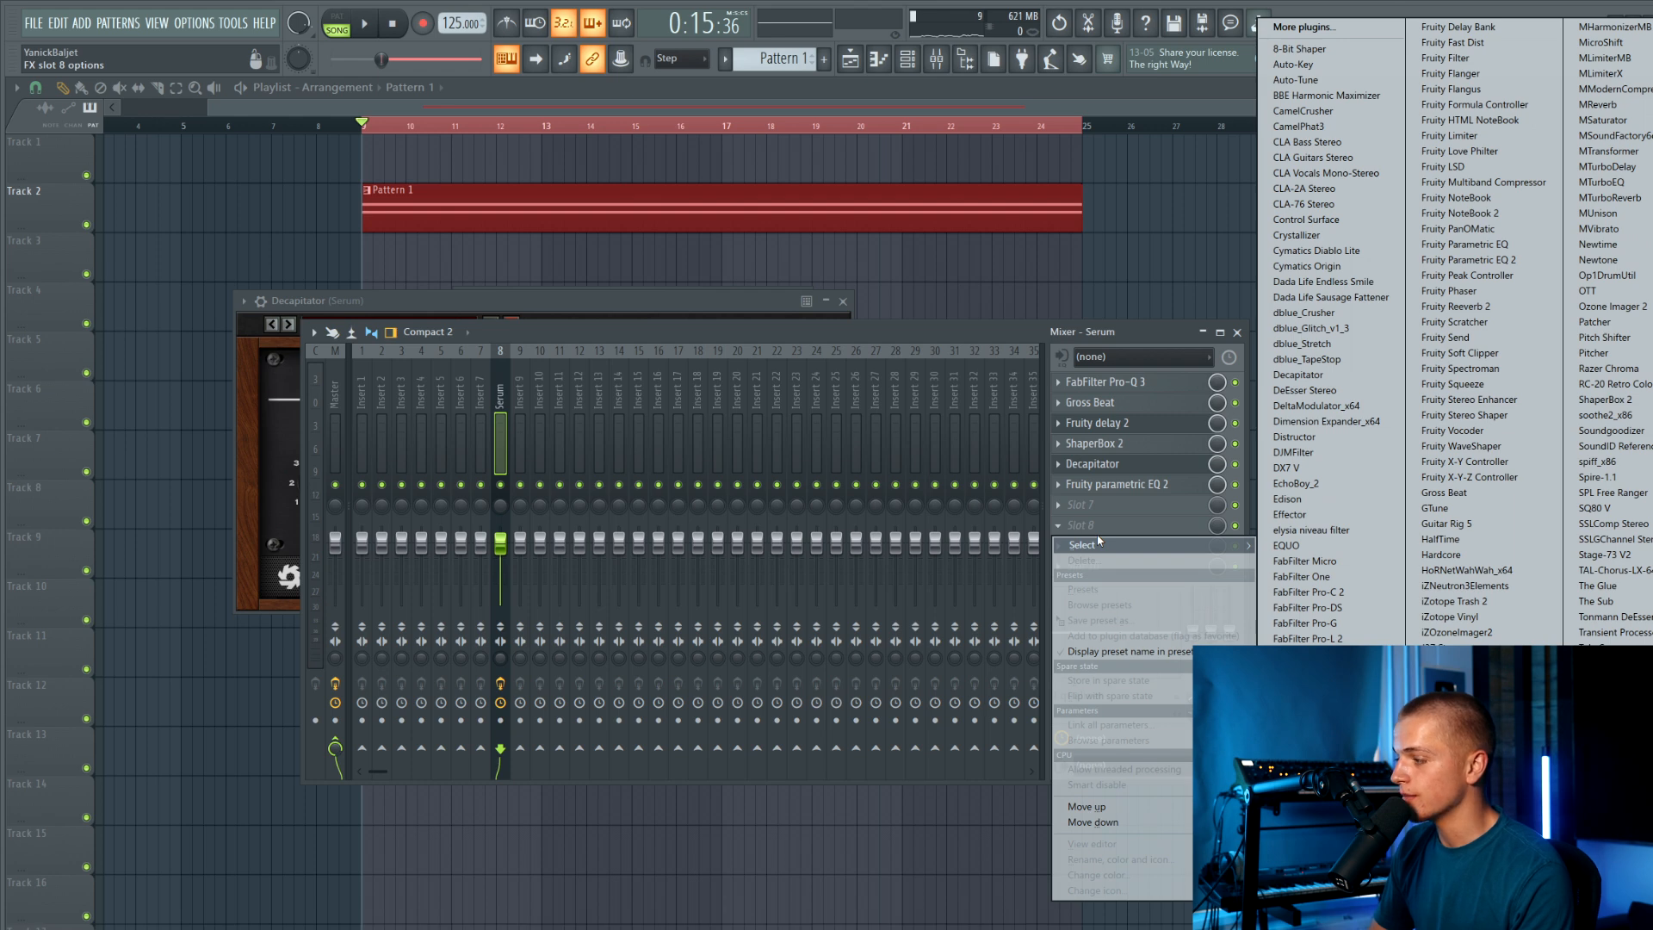
left_click(1600, 678)
left_click_drag(169, 176, 486, 339)
key("space")
Lower the reverb's mix and size, set its decay to about 1.48 s, and raise its low cut while listening.
left_click_drag(398, 458, 401, 517)
left_click_drag(492, 471, 492, 495)
left_click_drag(404, 468, 403, 489)
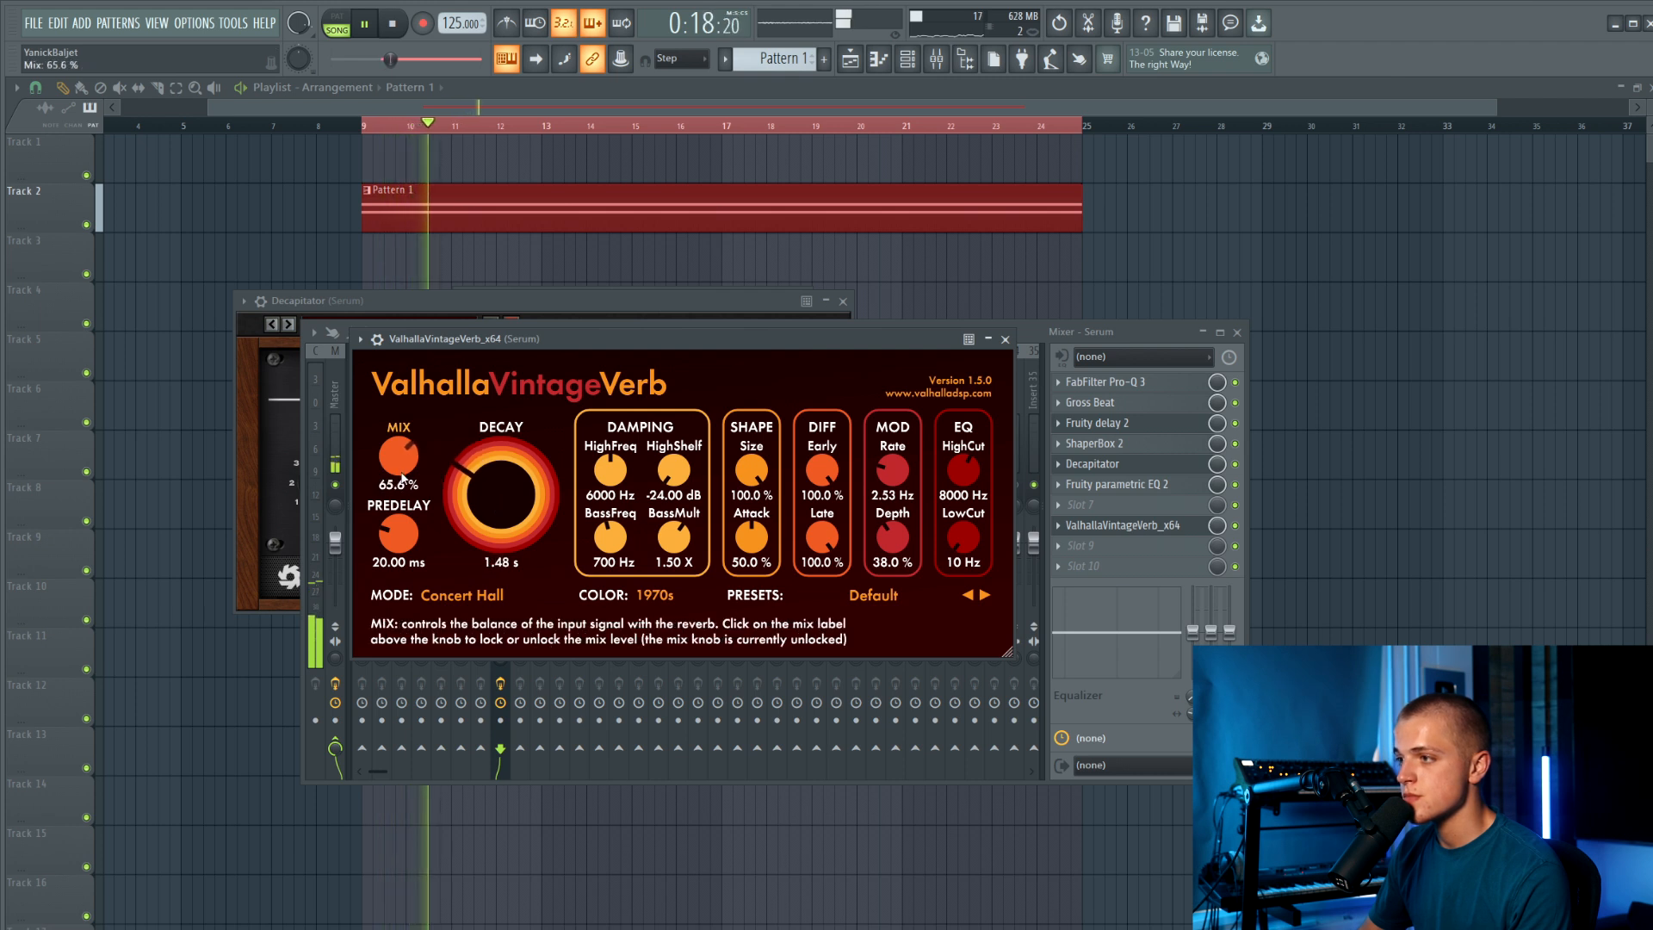
left_click_drag(957, 537, 965, 450)
left_click_drag(752, 471, 751, 514)
Close the reverb and move it up to effect slot 7, directly after Fruity Parametric EQ 2, then stop playback.
left_click(1004, 340)
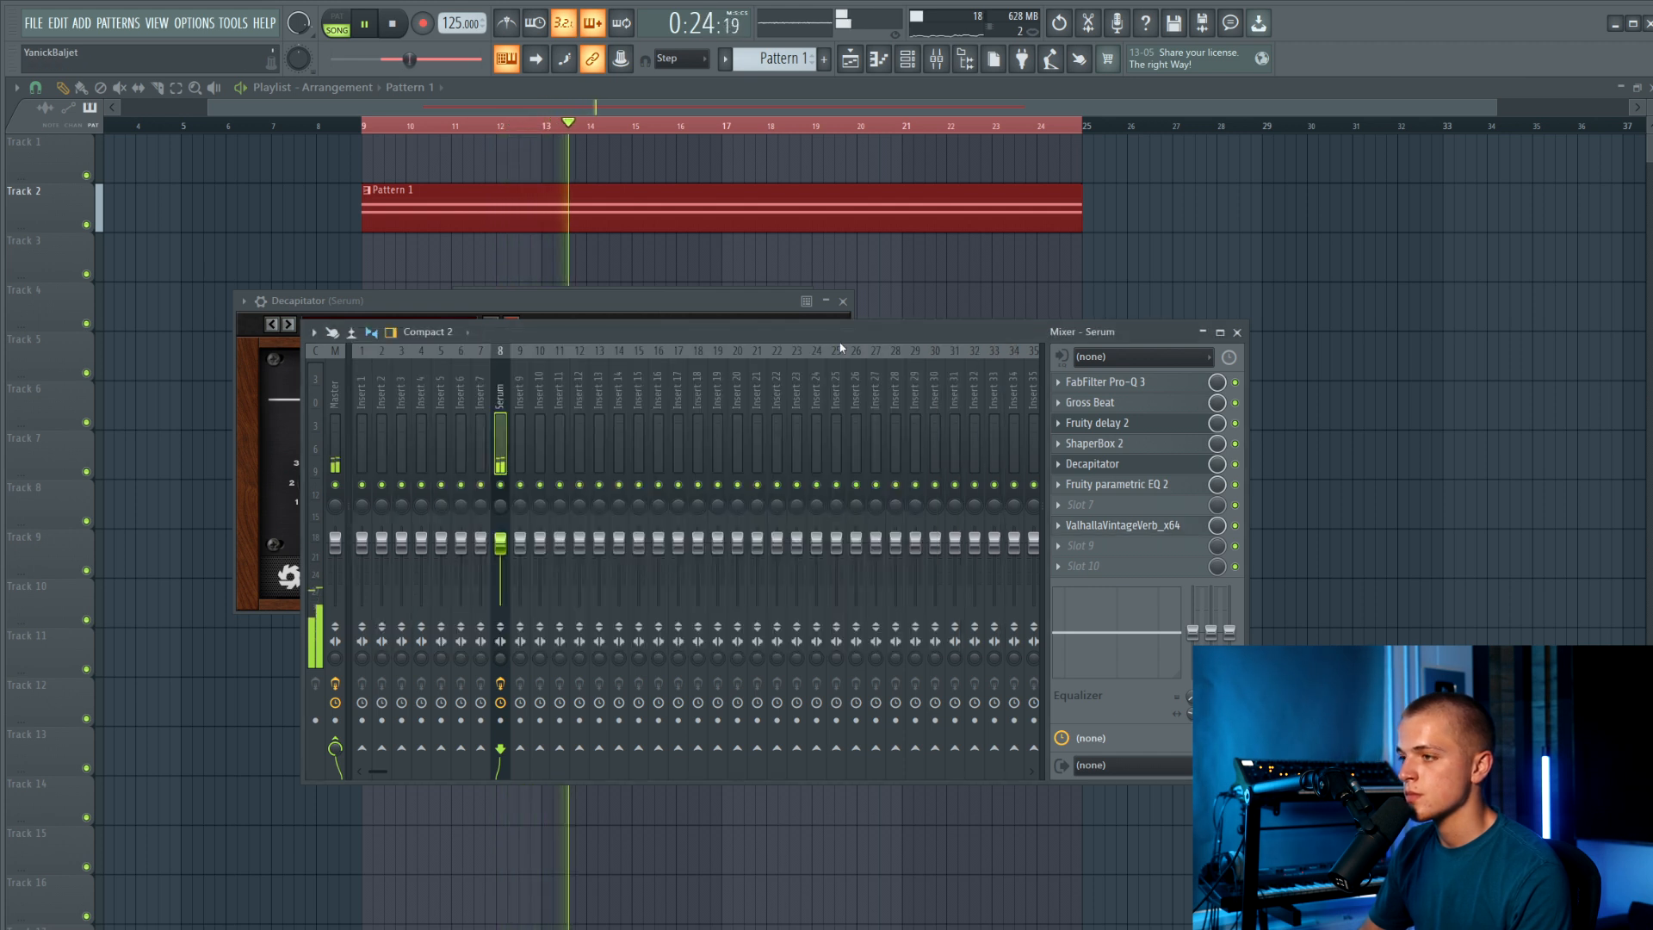
left_click_drag(1136, 525, 1119, 504)
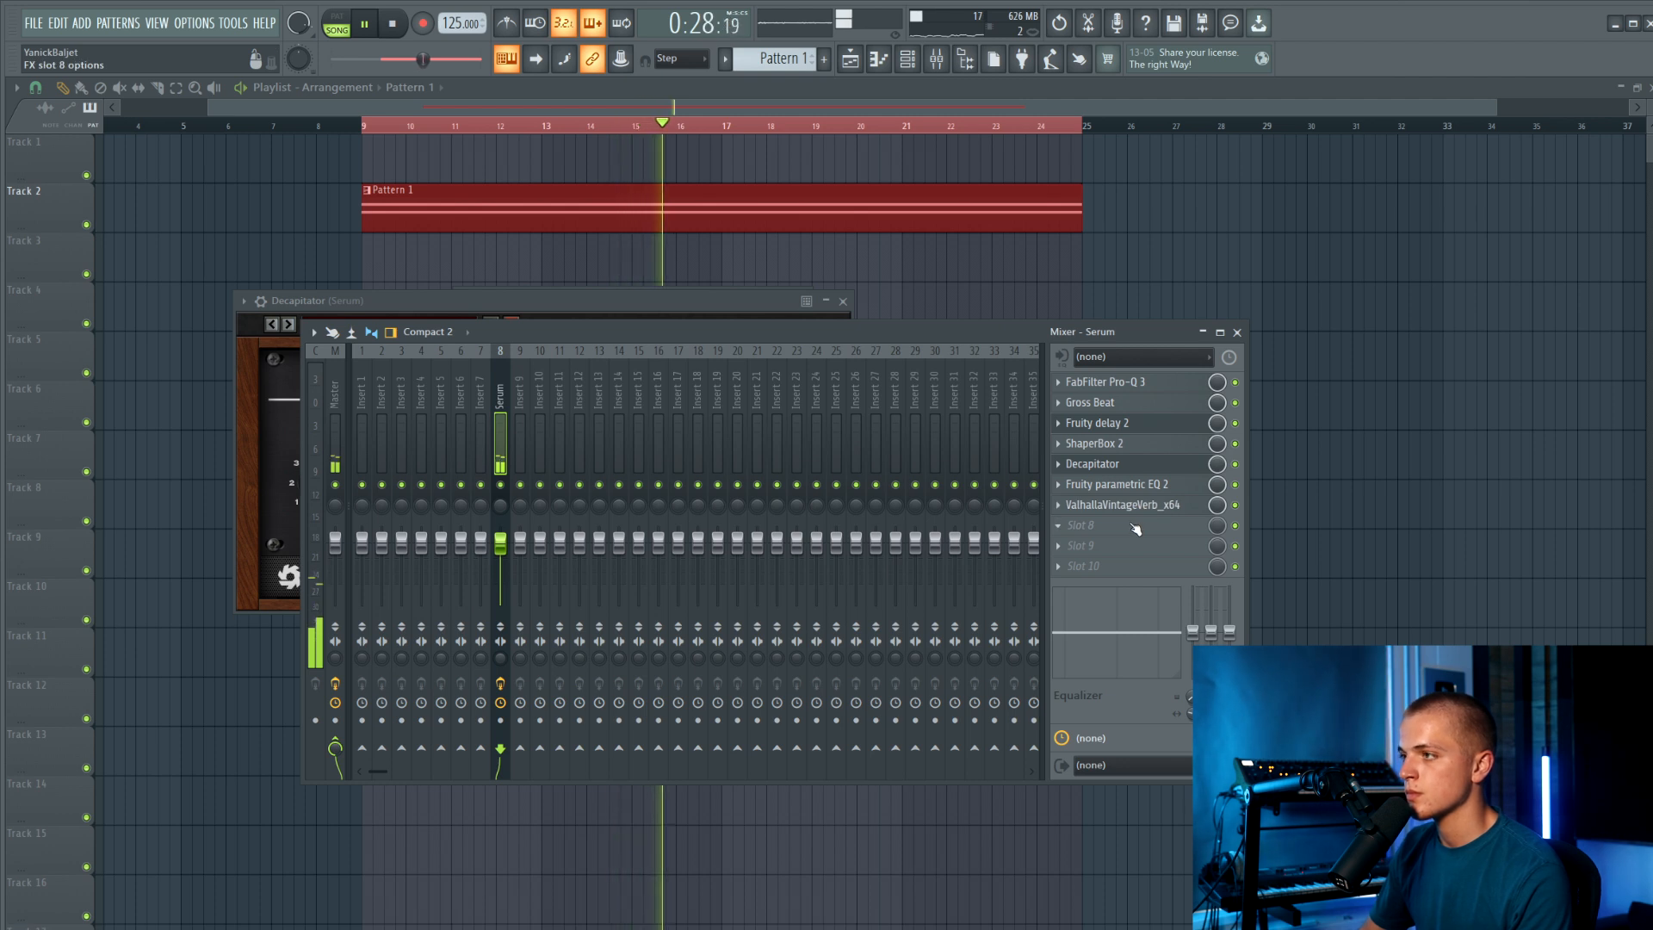
key("space")
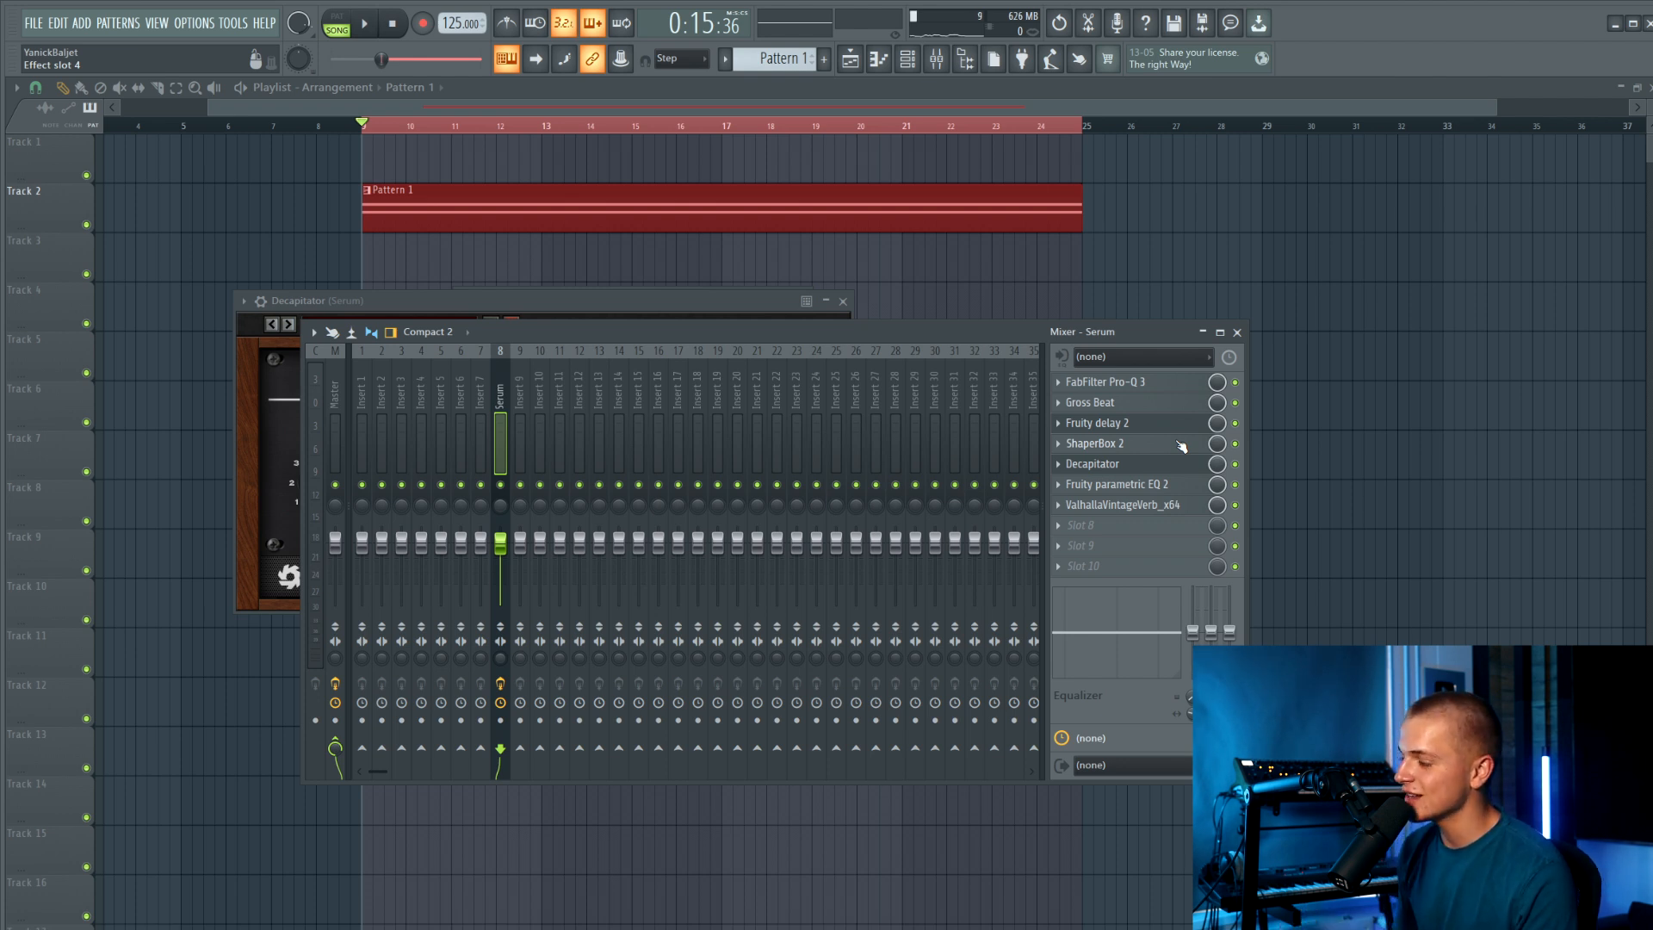
Open Edison on the Master track and record about 5.6 s of the pad's playback into it, then stop.
key("Home")
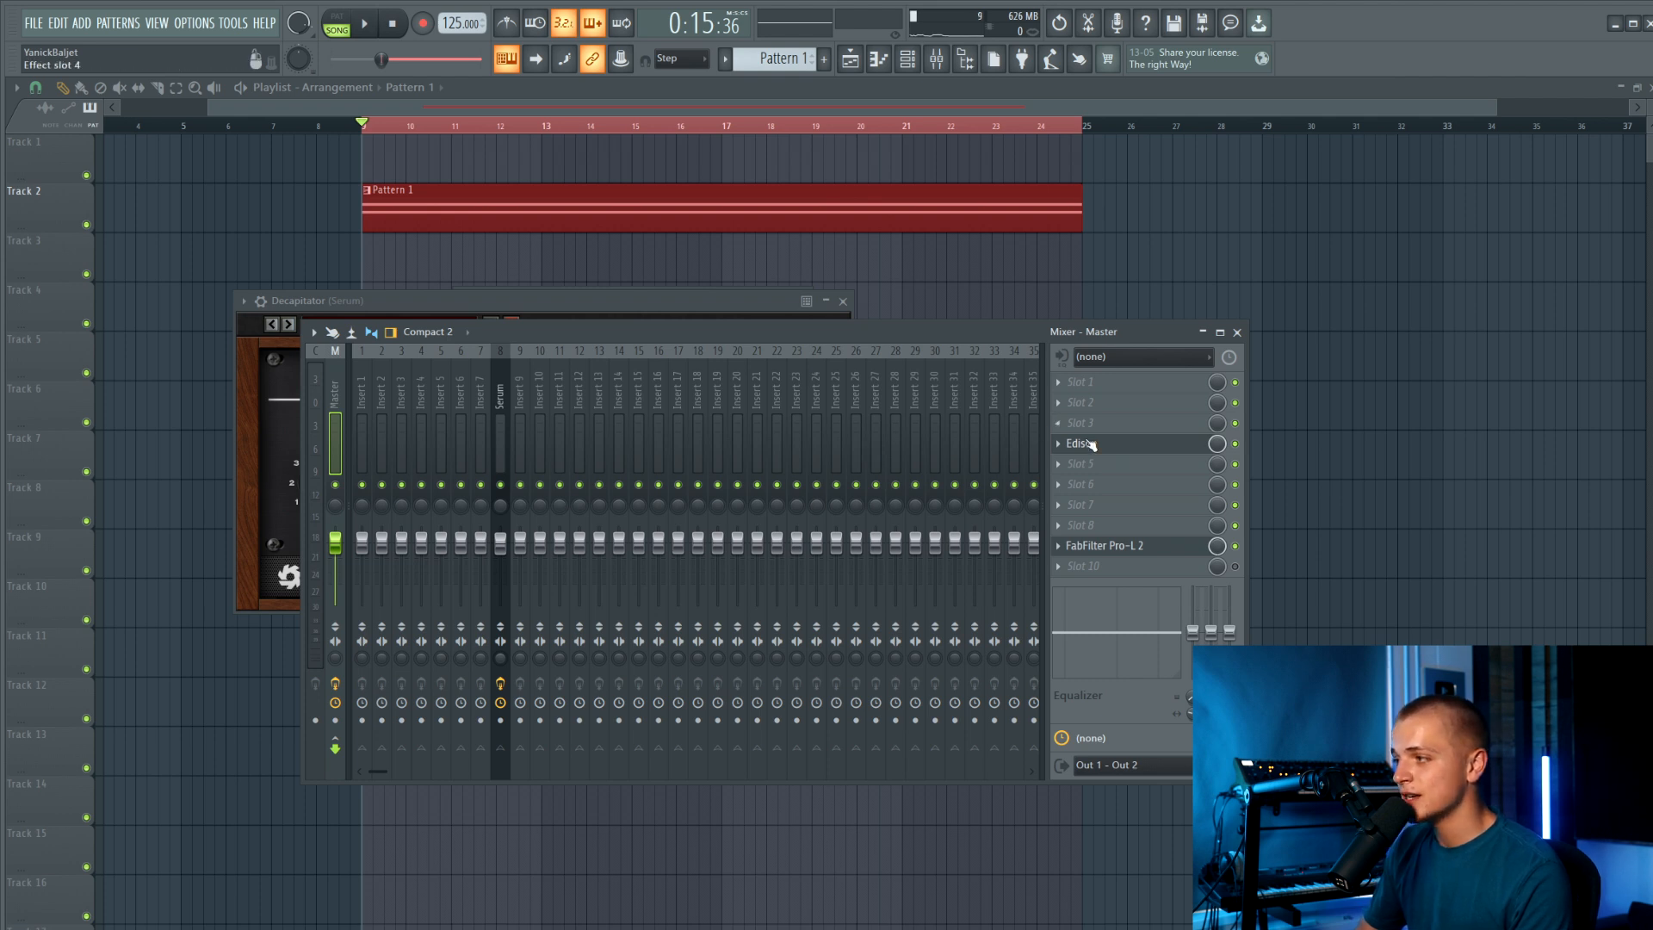
left_click(1083, 443)
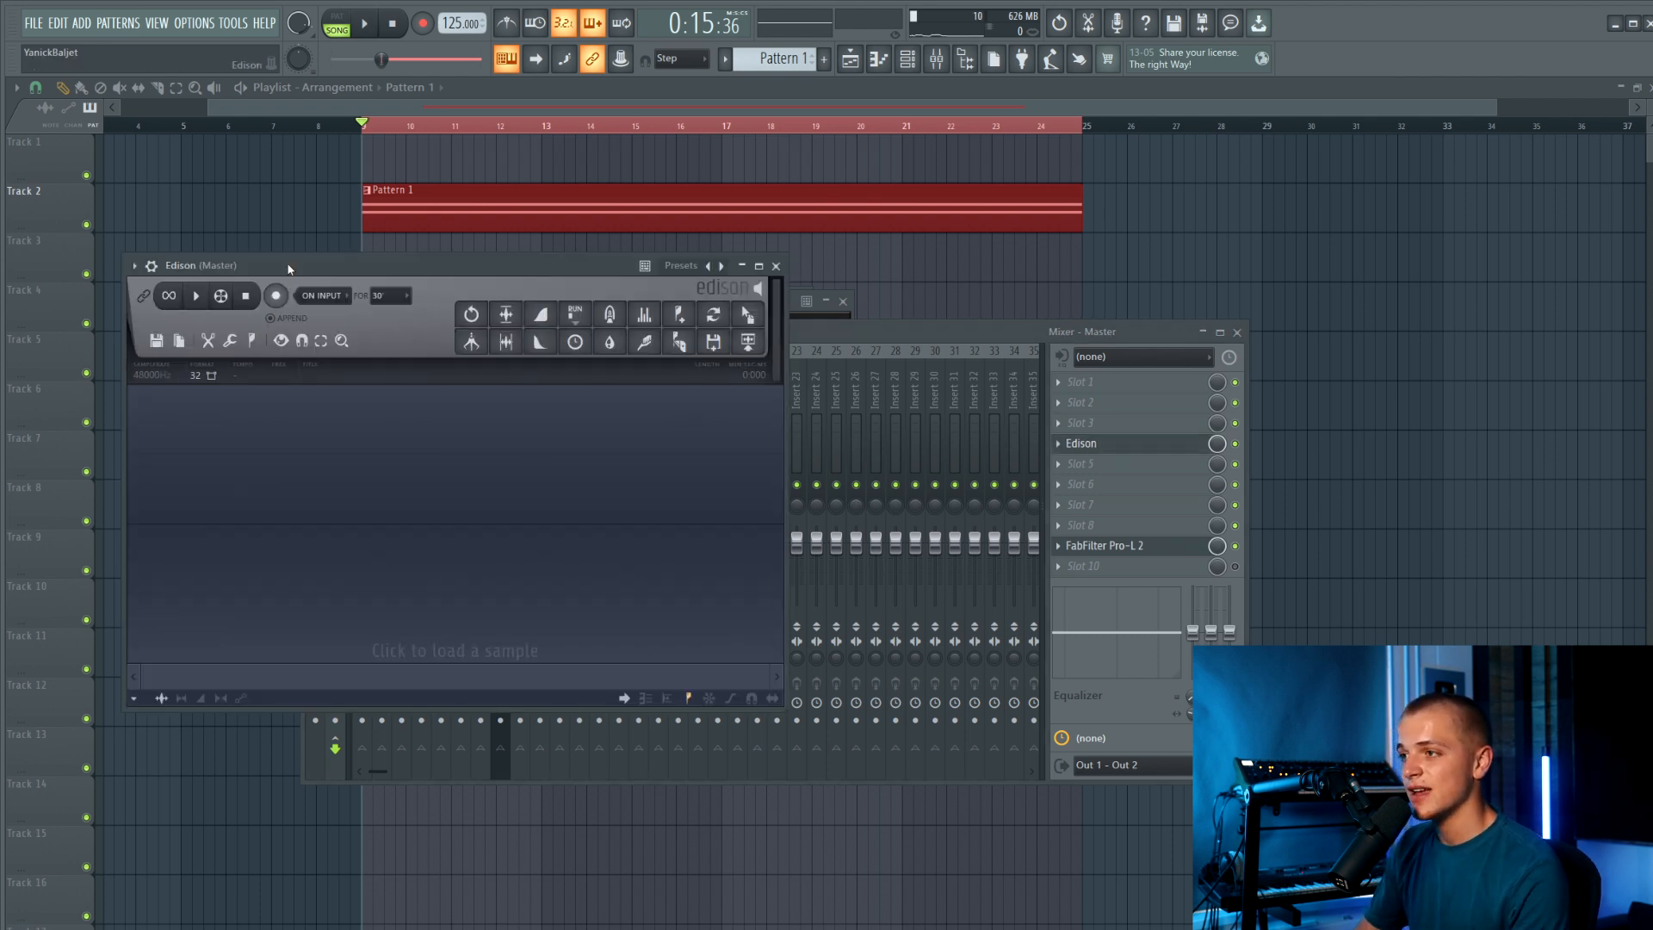
left_click_drag(290, 266, 363, 280)
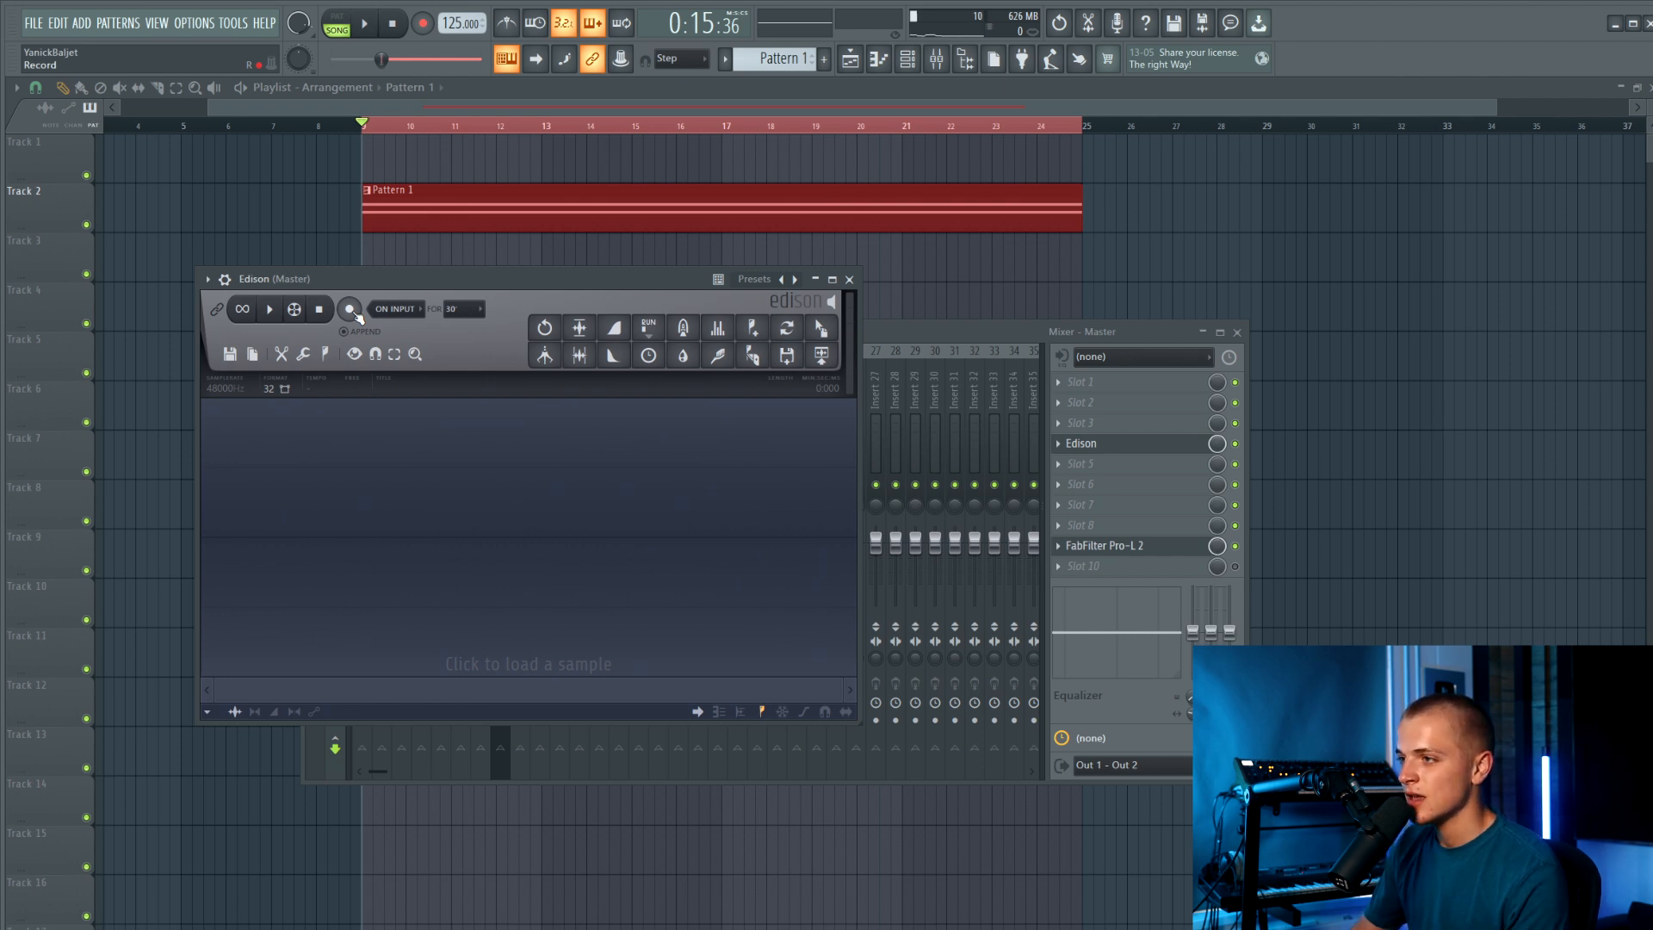
left_click(350, 308)
key("space")
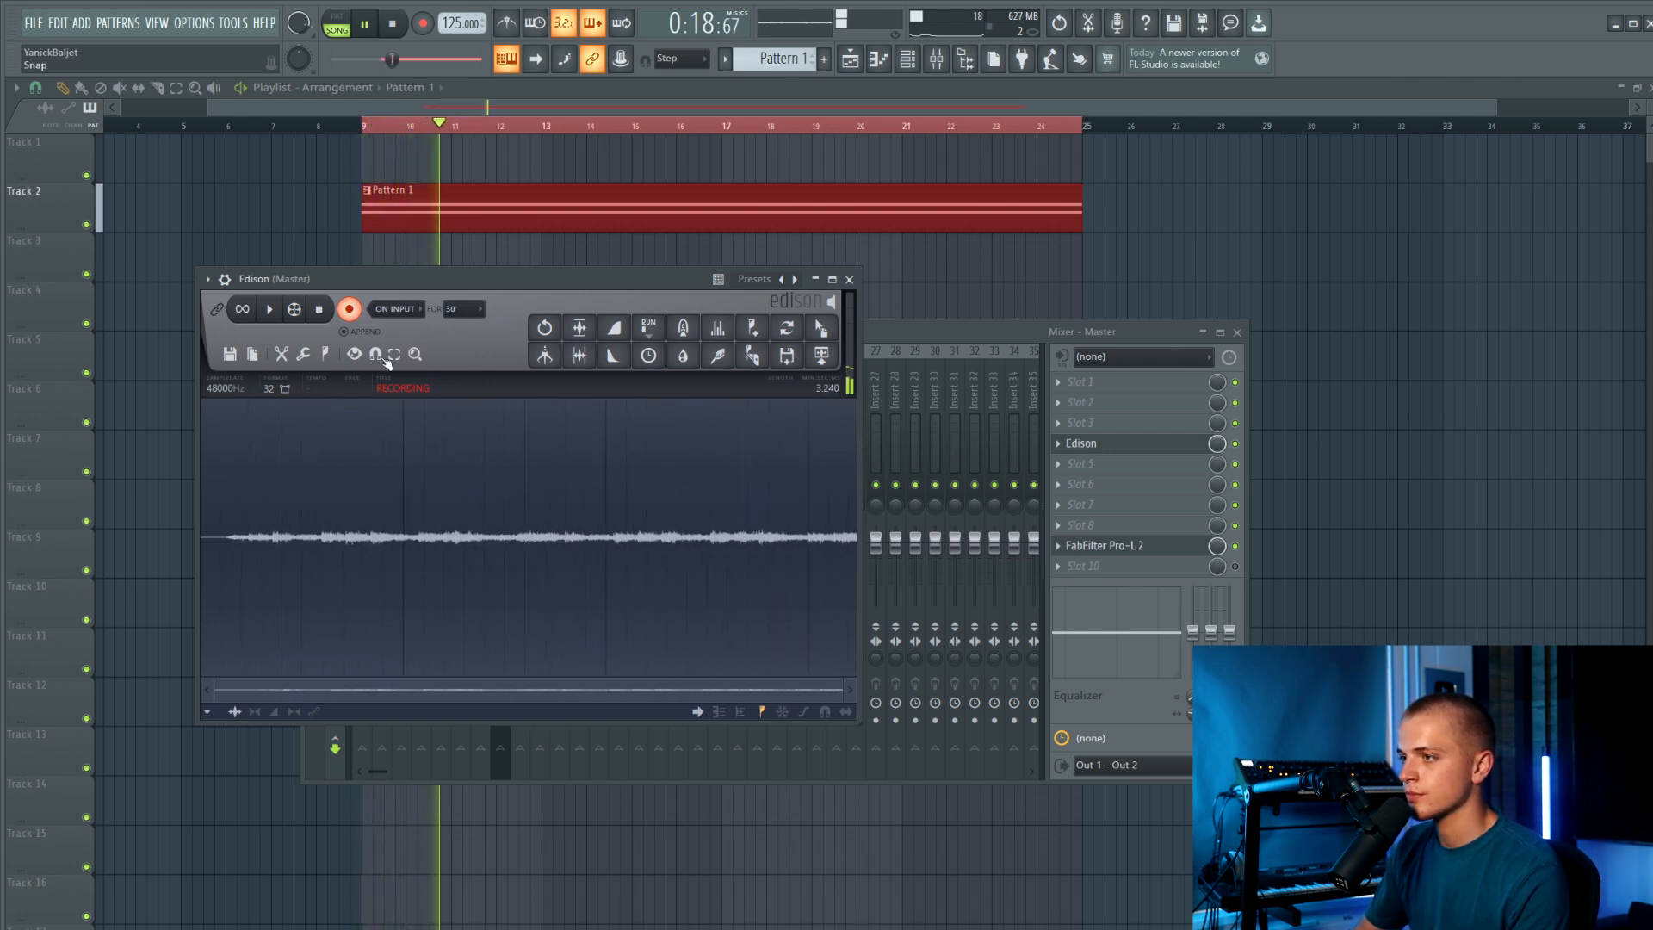
left_click(354, 317)
key("space")
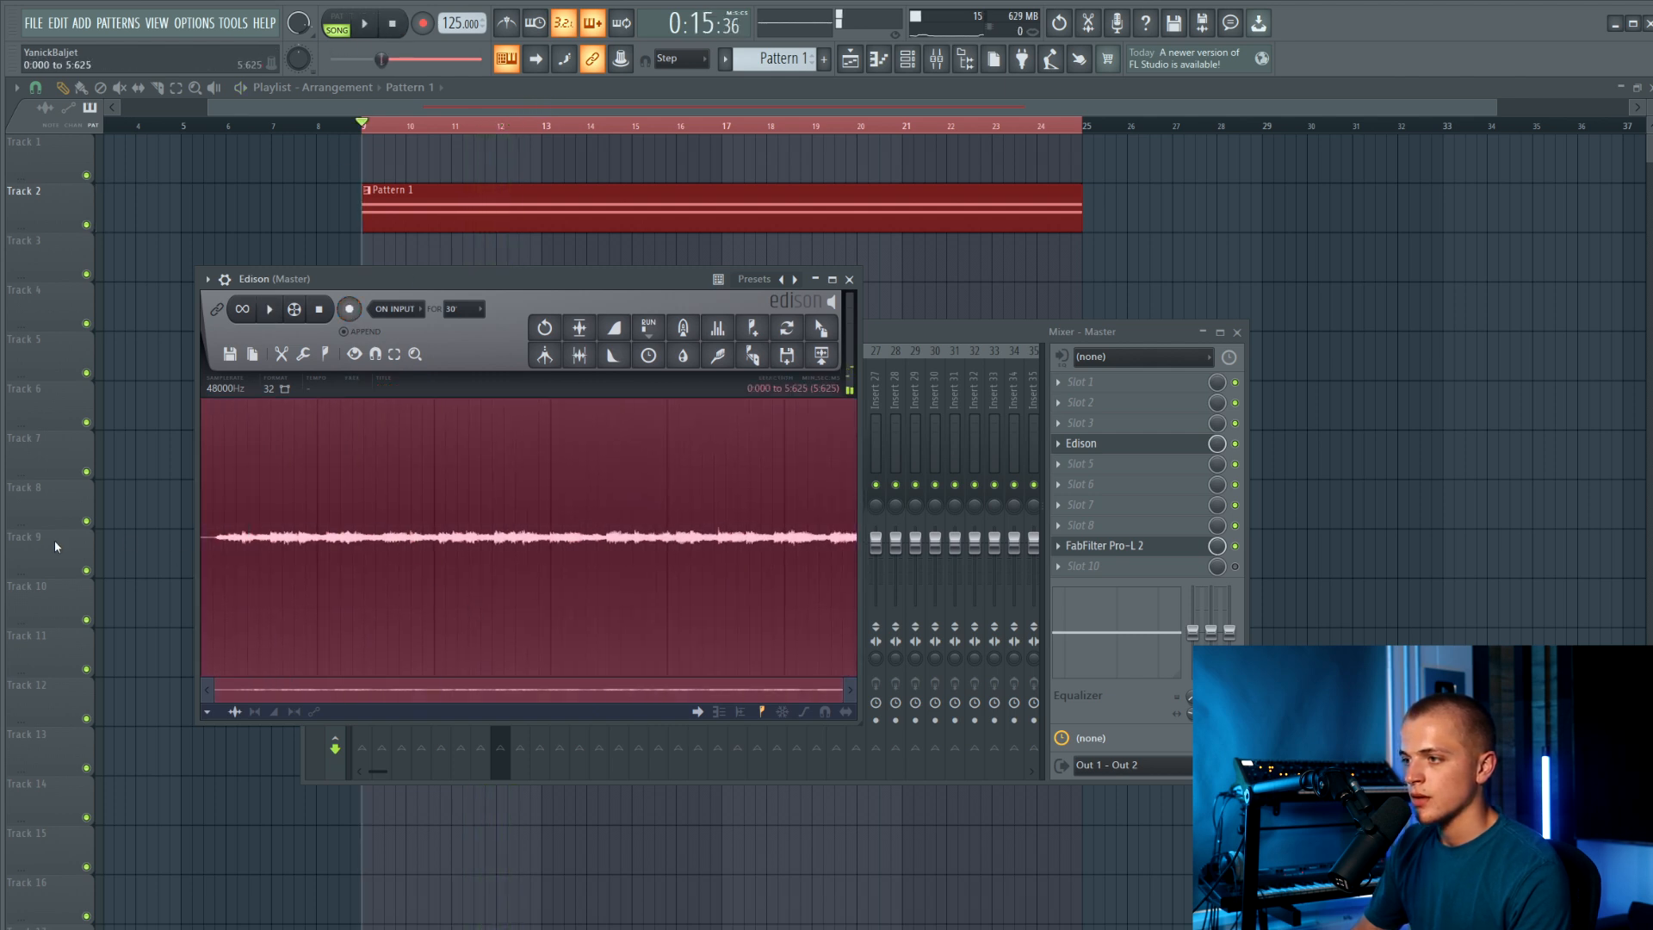
Trim the Edison recording to about 4.6 s and paste copies of it until it is about 18.5 s long, selecting it all.
left_click_drag(415, 558, 318, 554)
key("Delete")
key("ctrl+a")
key("ctrl+c")
key("ctrl+v")
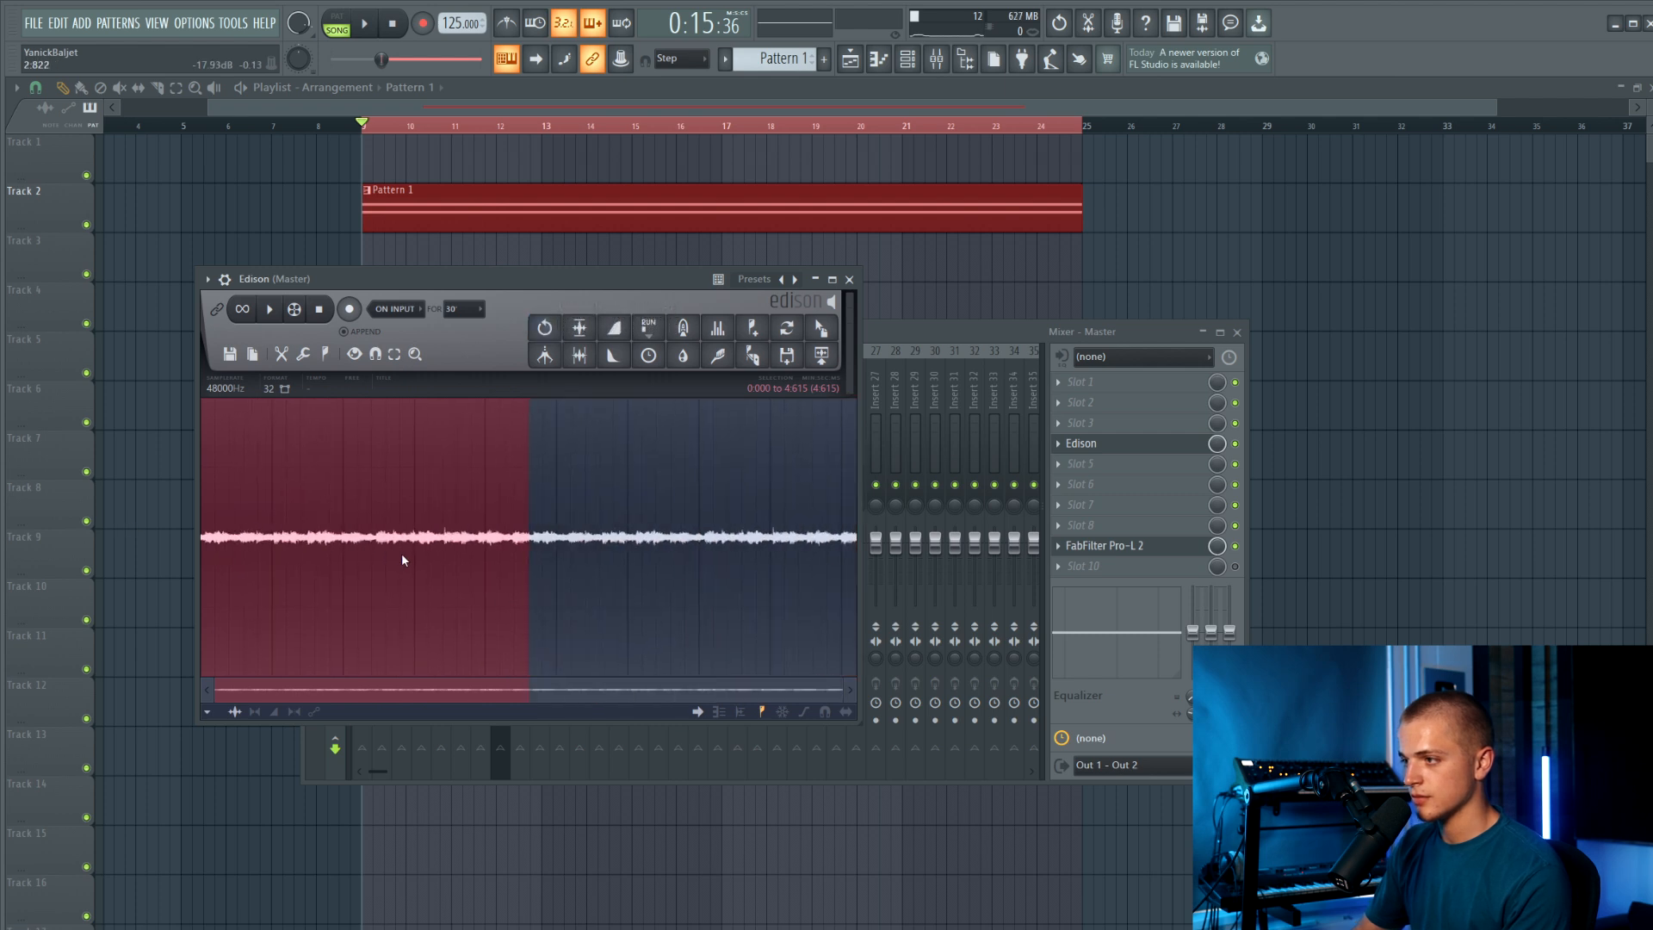
key("ctrl+v")
key("ctrl+a")
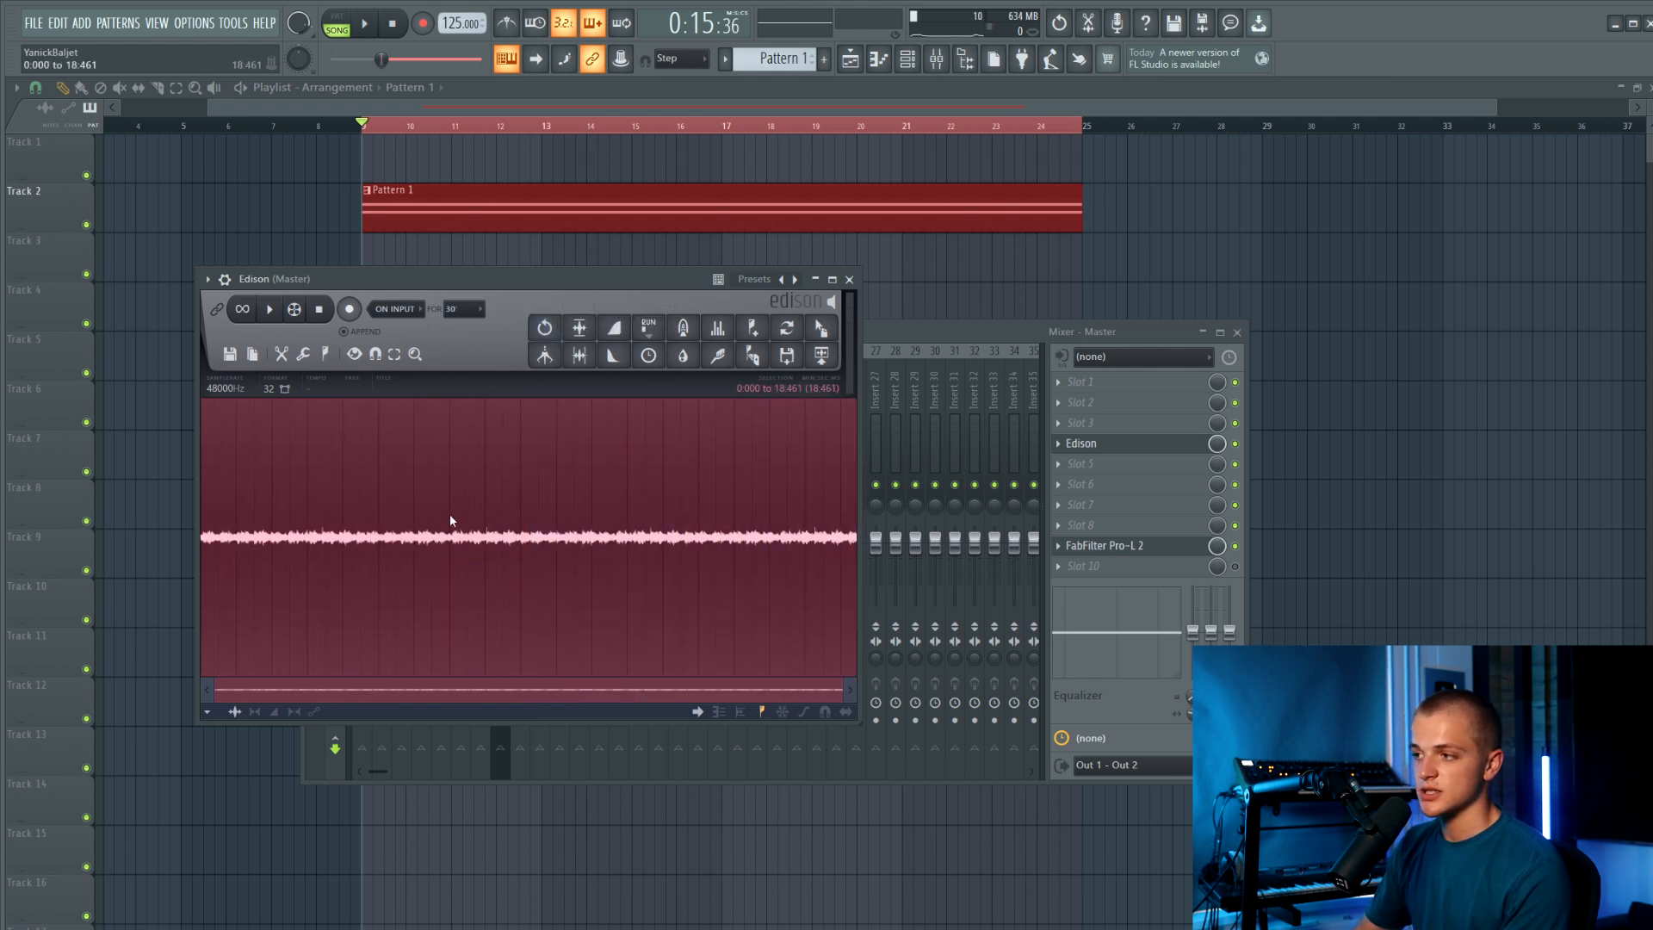
Apply Blur with its default settings to the whole Edison recording and play back the smeared result.
left_click(655, 365)
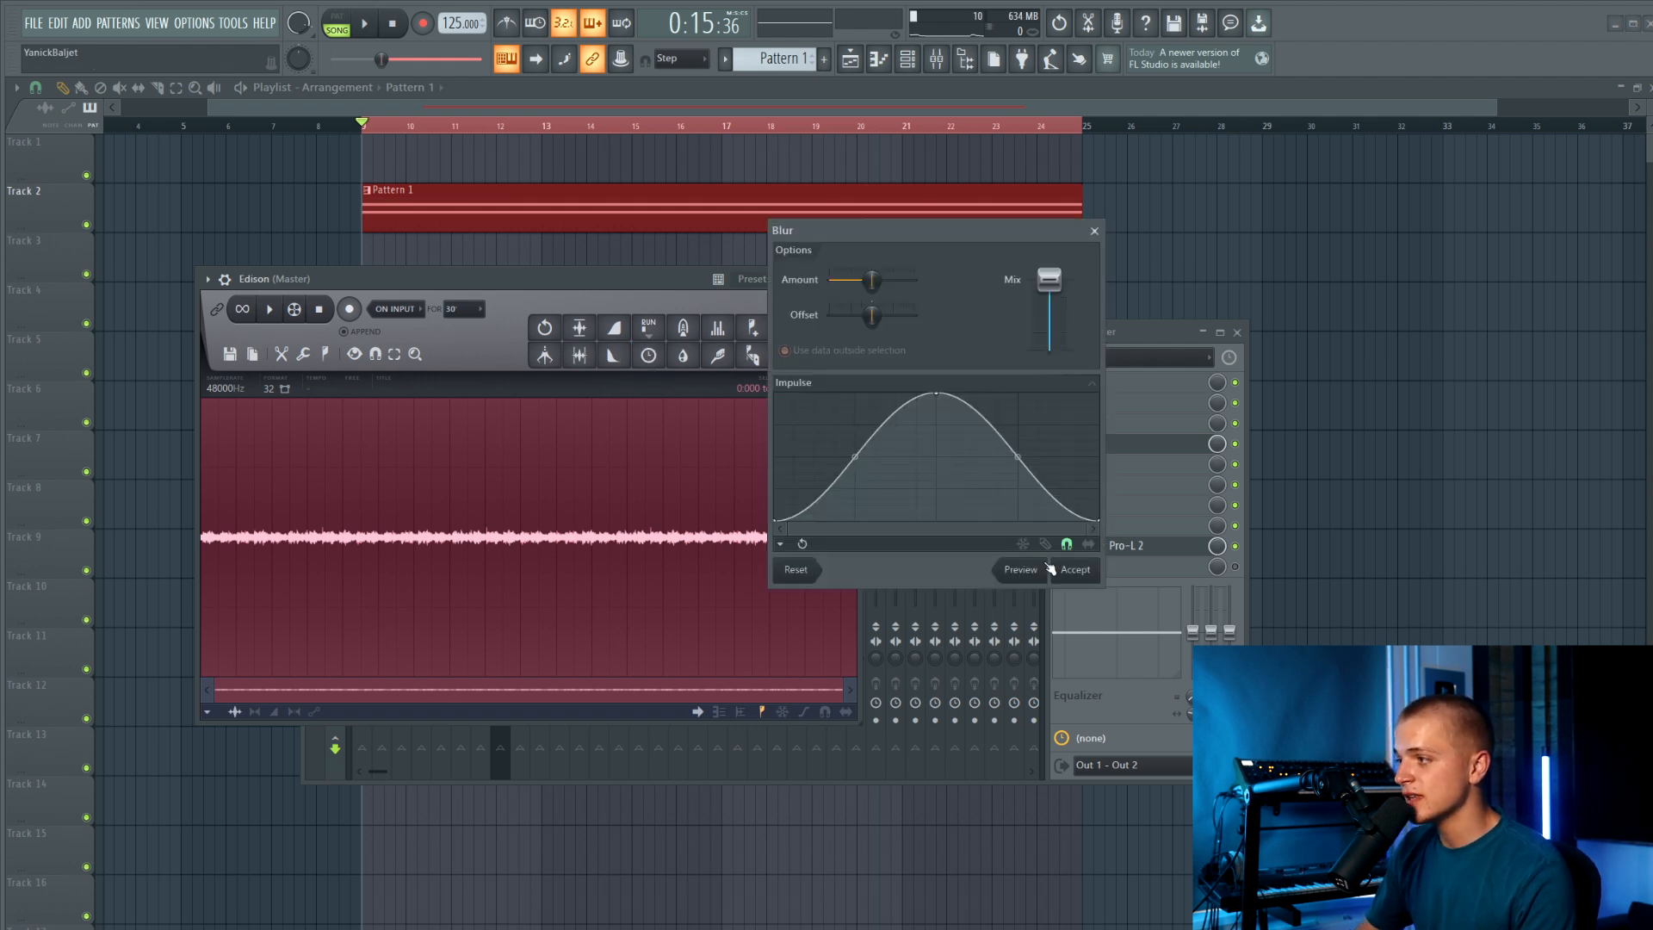
left_click(1075, 569)
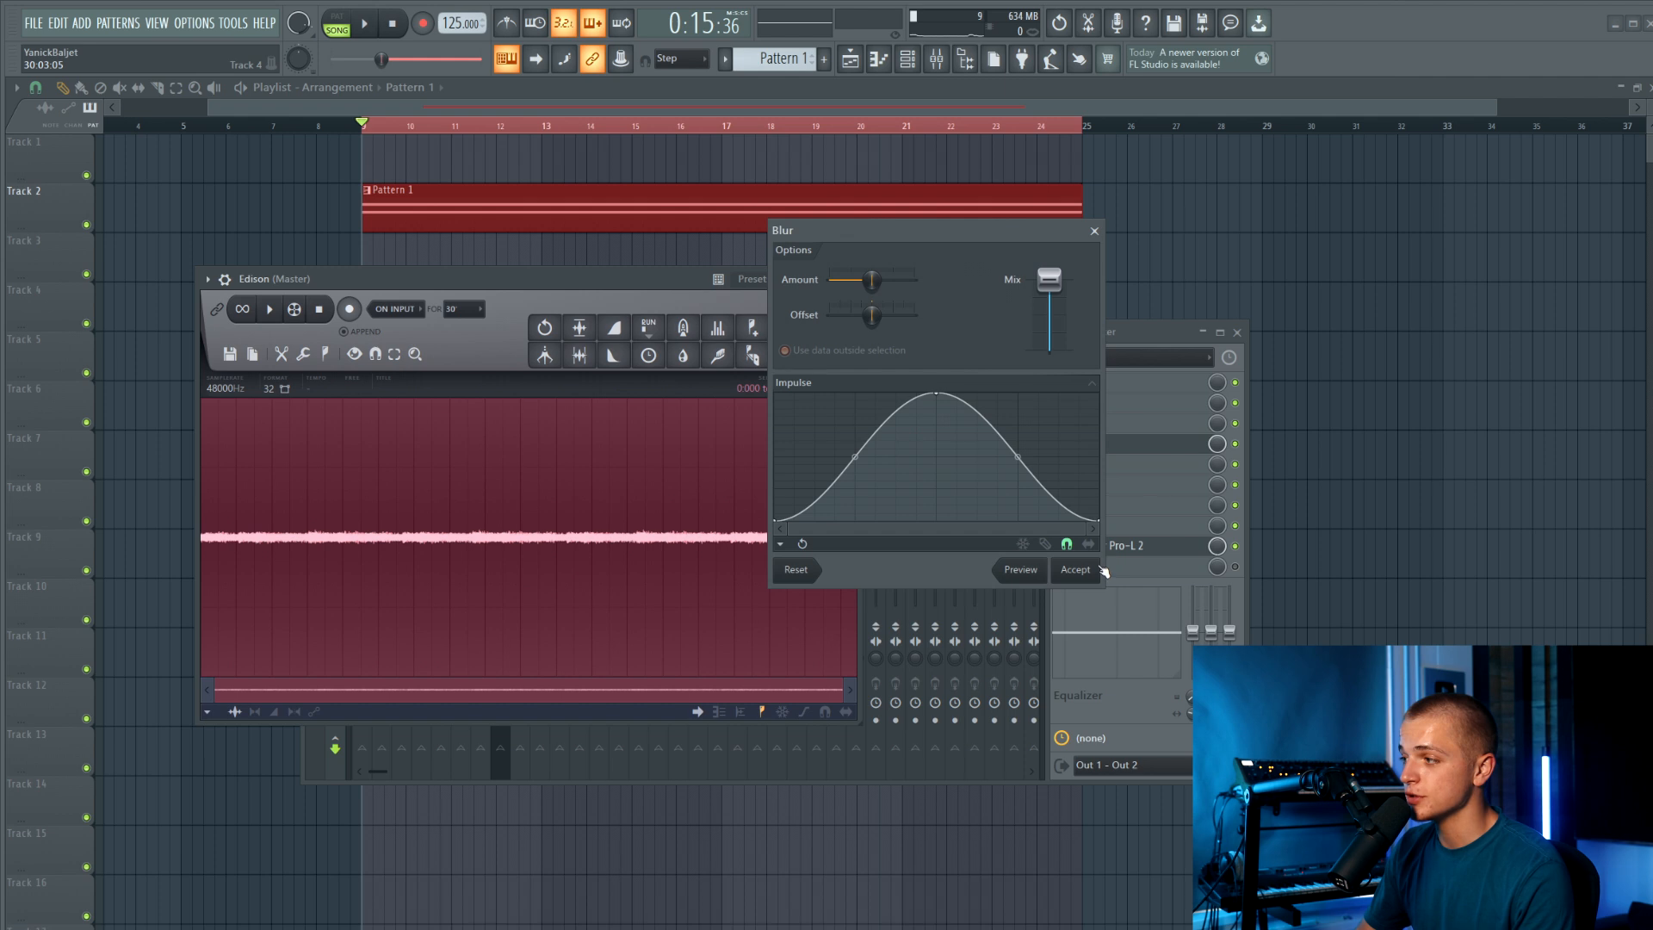
left_click(1100, 571)
key("space")
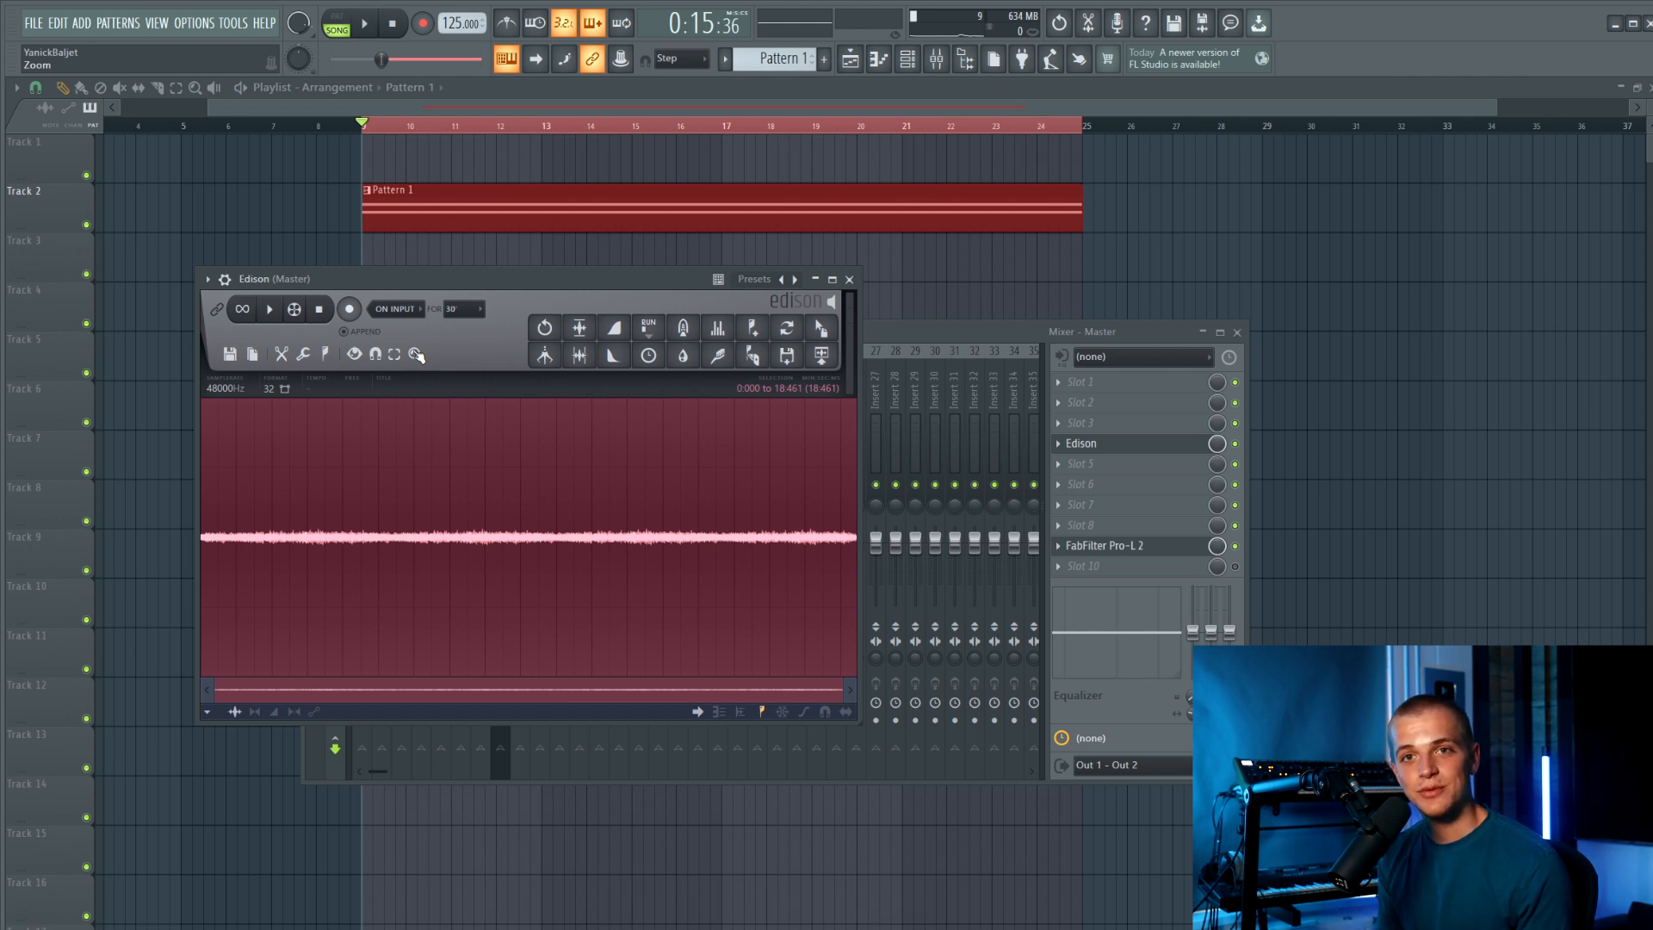
left_click(593, 332)
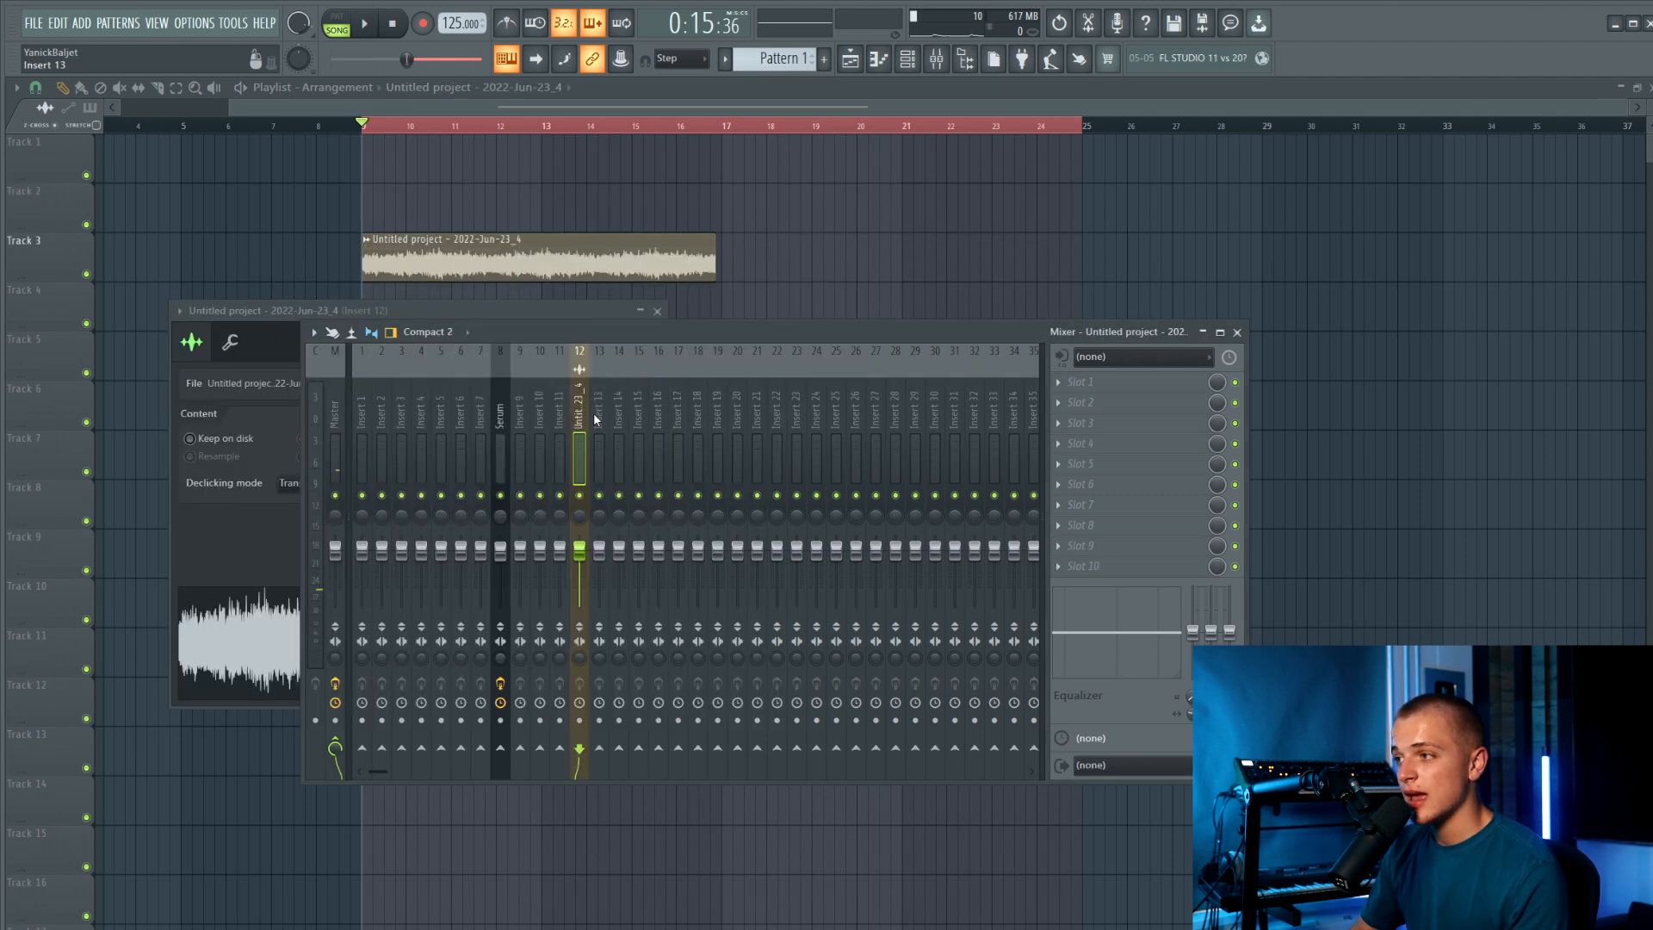